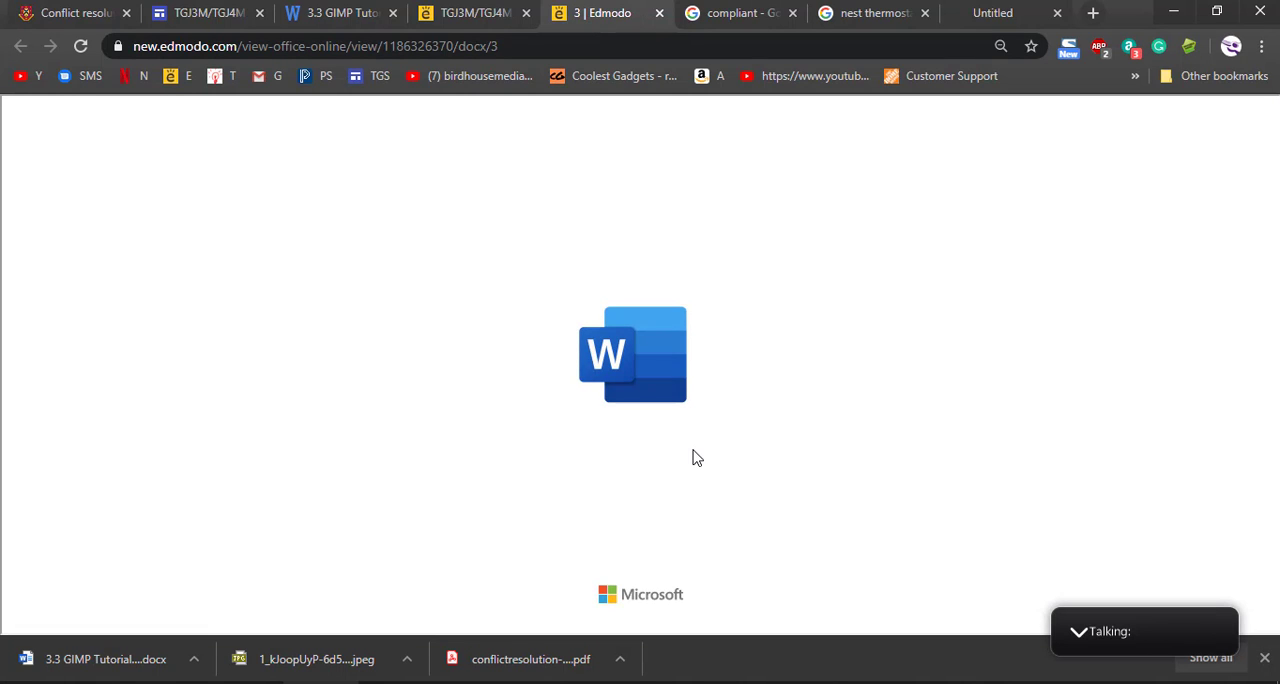
- Review the 3.3 GIMP Tutorial Checklist document through its questions section, close it, and view the April 27 GIMP Tutorials post
click(1265, 658)
scroll(757, 428, down, 3)
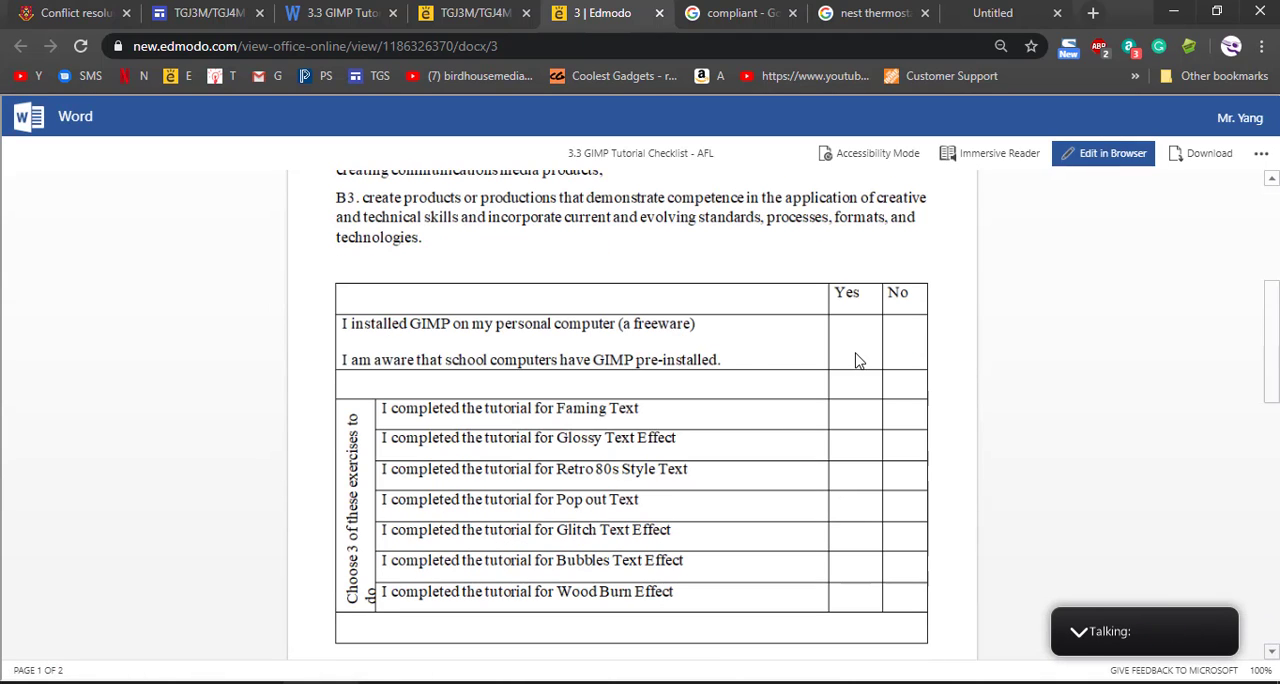
scroll(659, 507, down, 3)
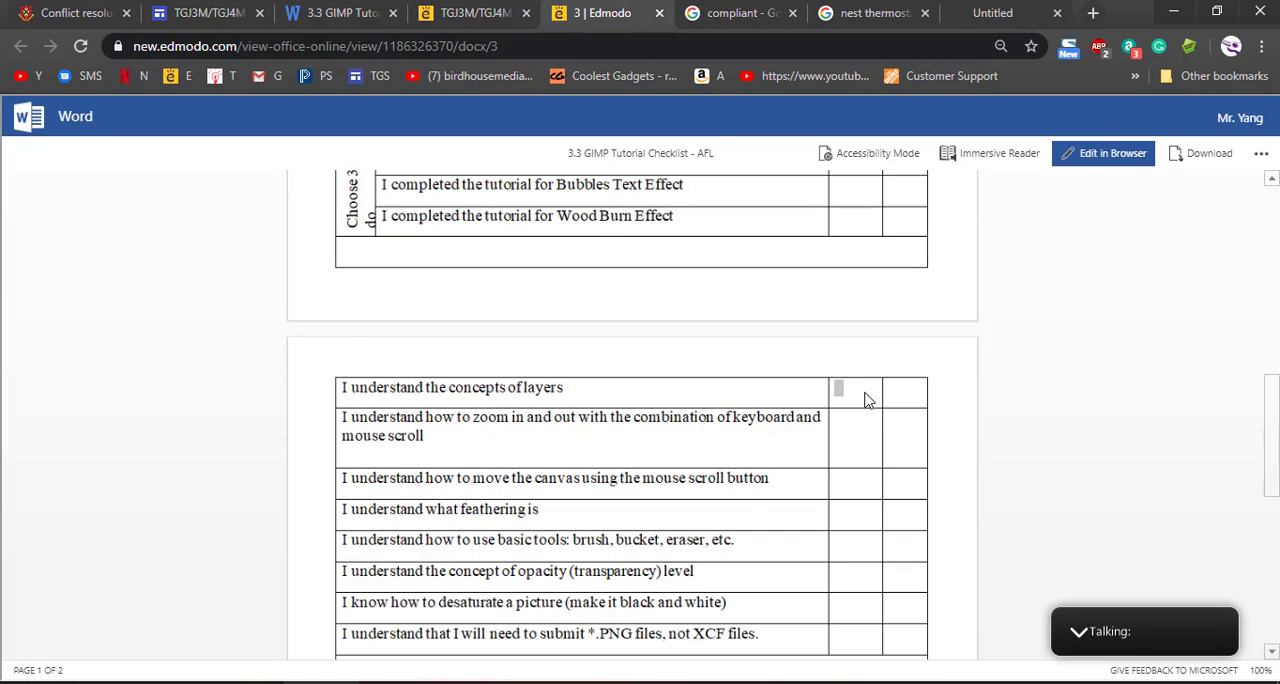
scroll(852, 432, up, 1)
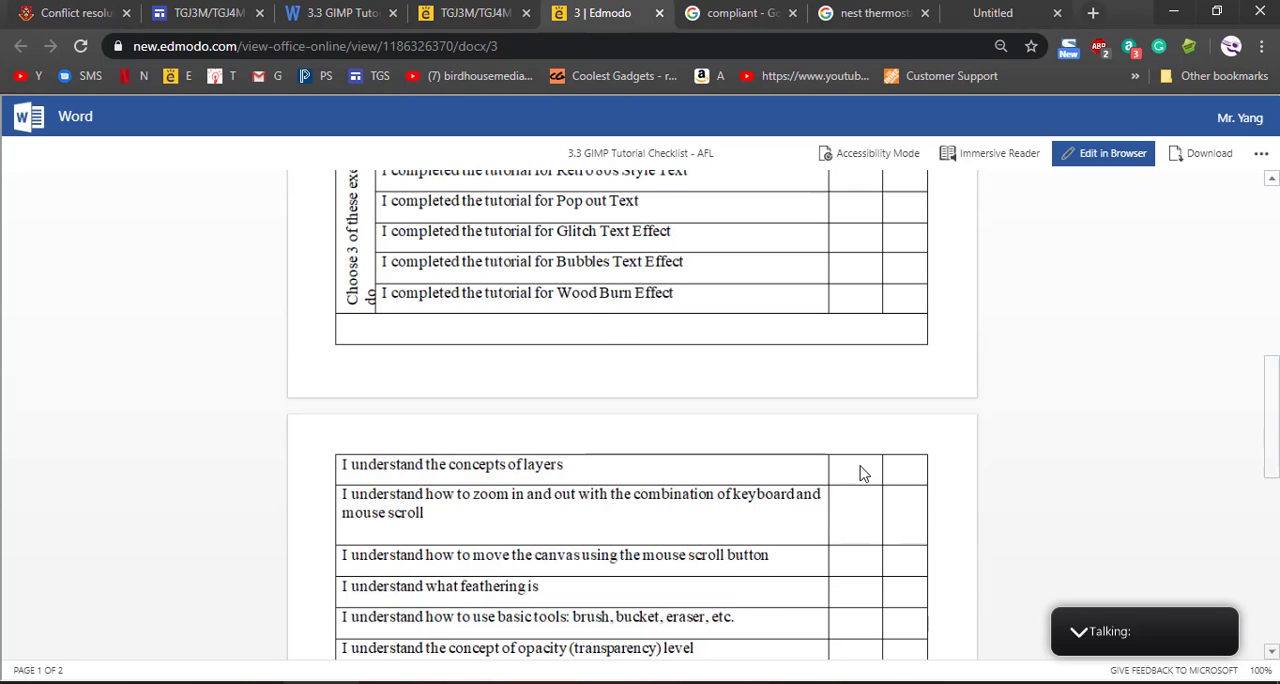
scroll(862, 472, up, 3)
scroll(868, 440, down, 4)
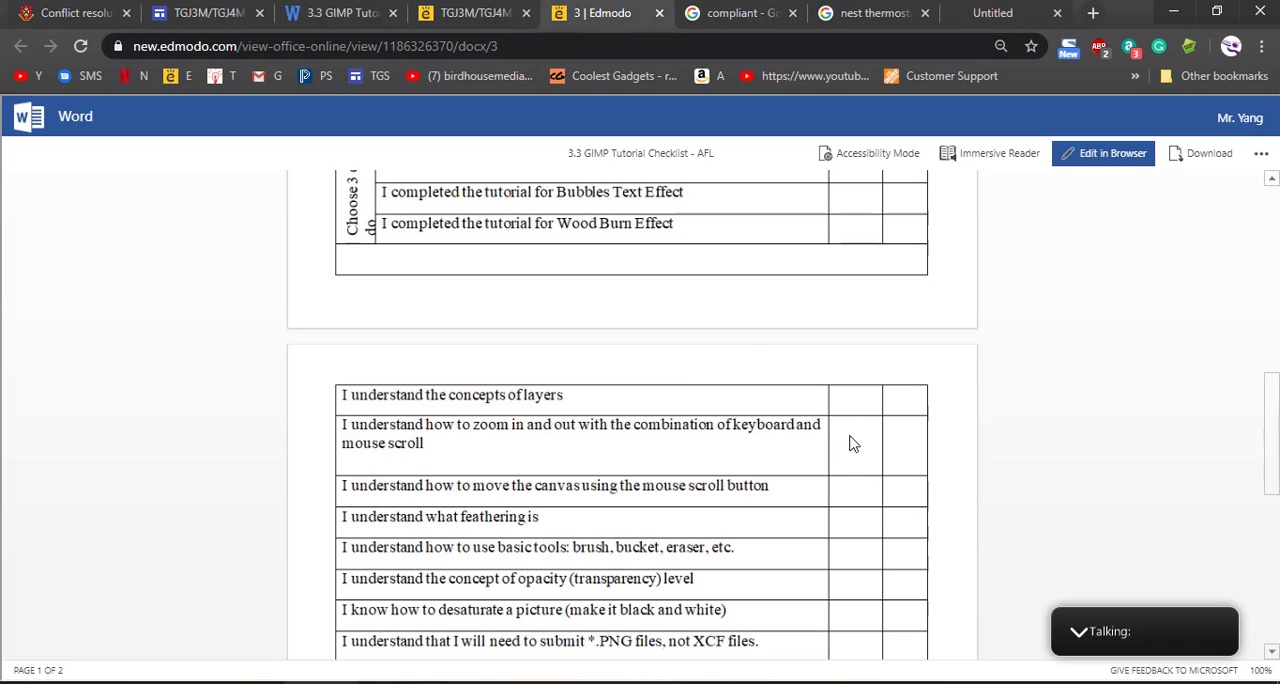
scroll(850, 448, down, 4)
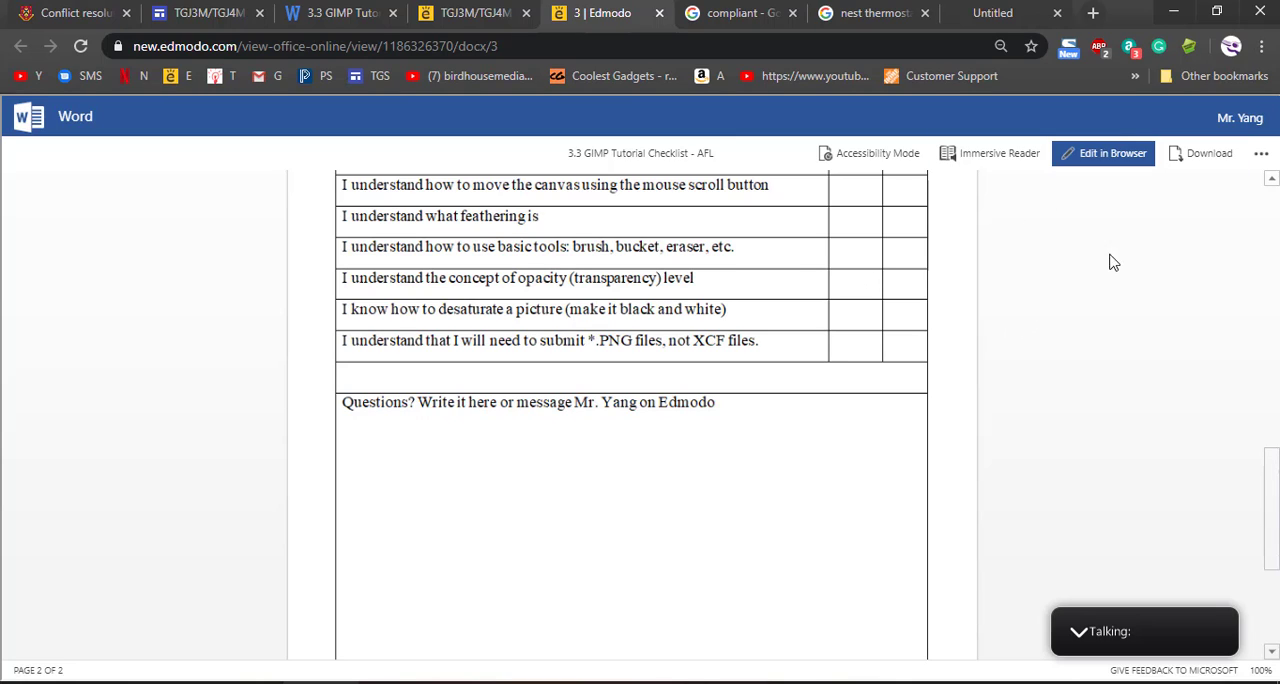
middle_click(616, 24)
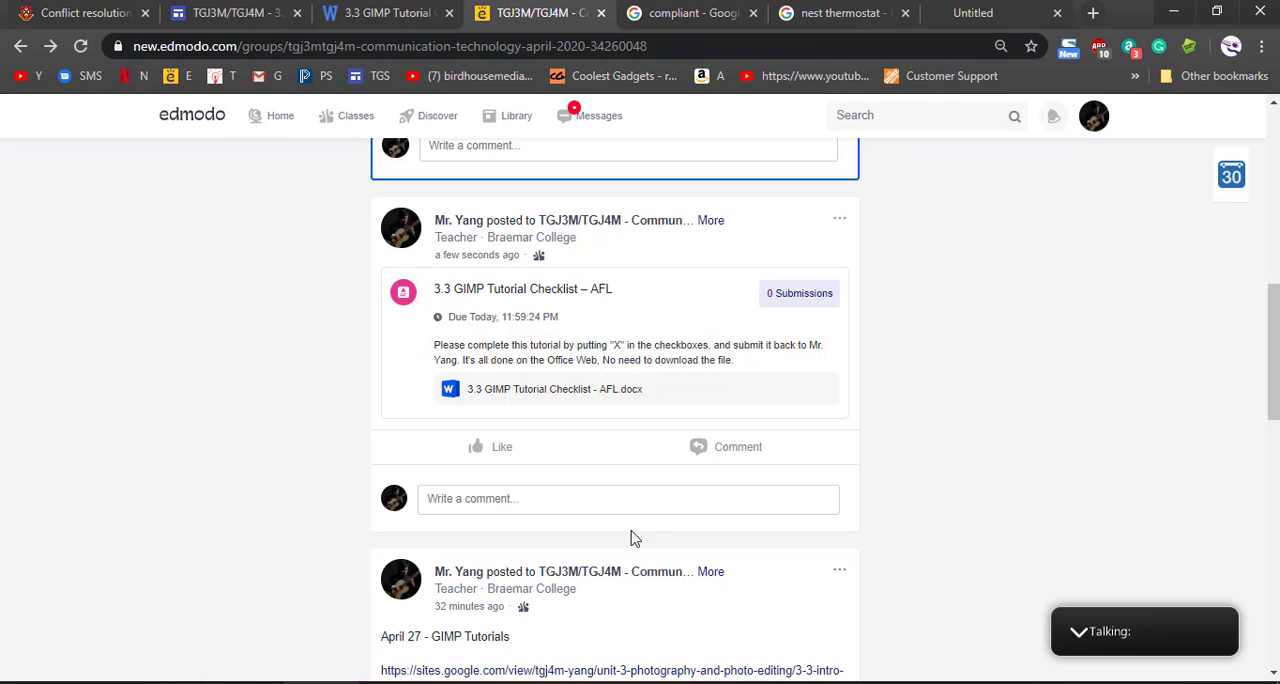
scroll(632, 505, down, 3)
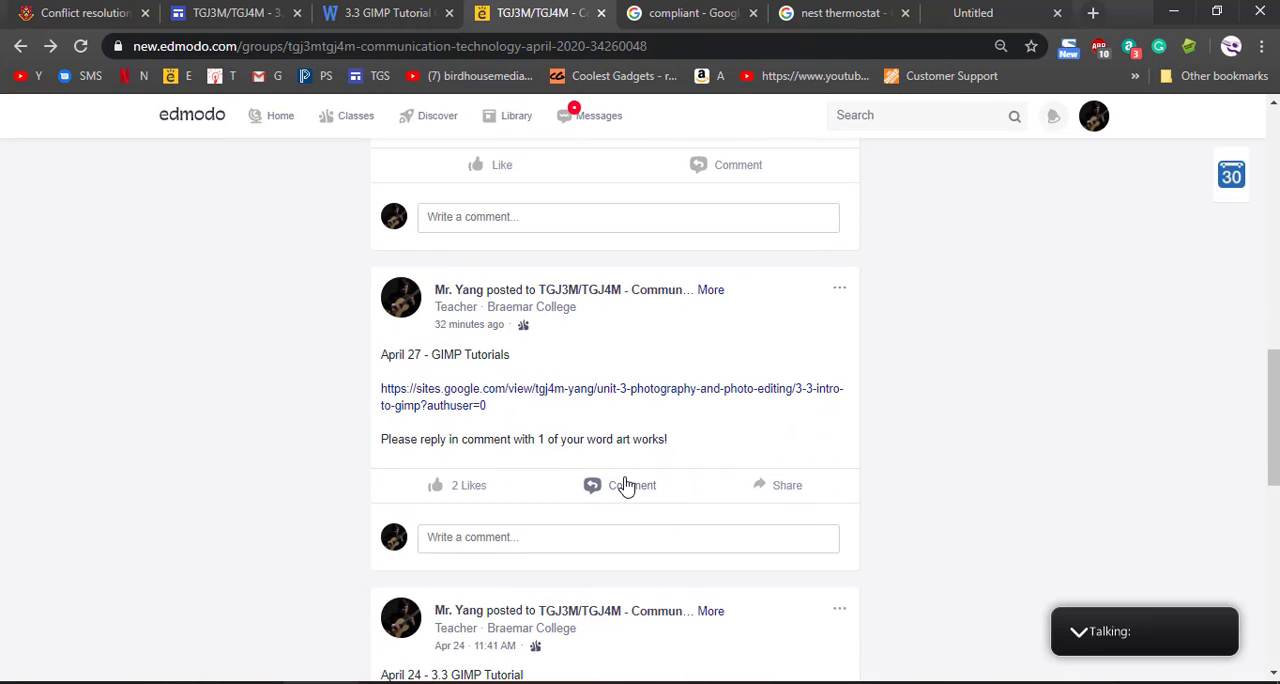
- Switch to GIMP and create a new blank image of 1920 × 1080 px
click(1003, 682)
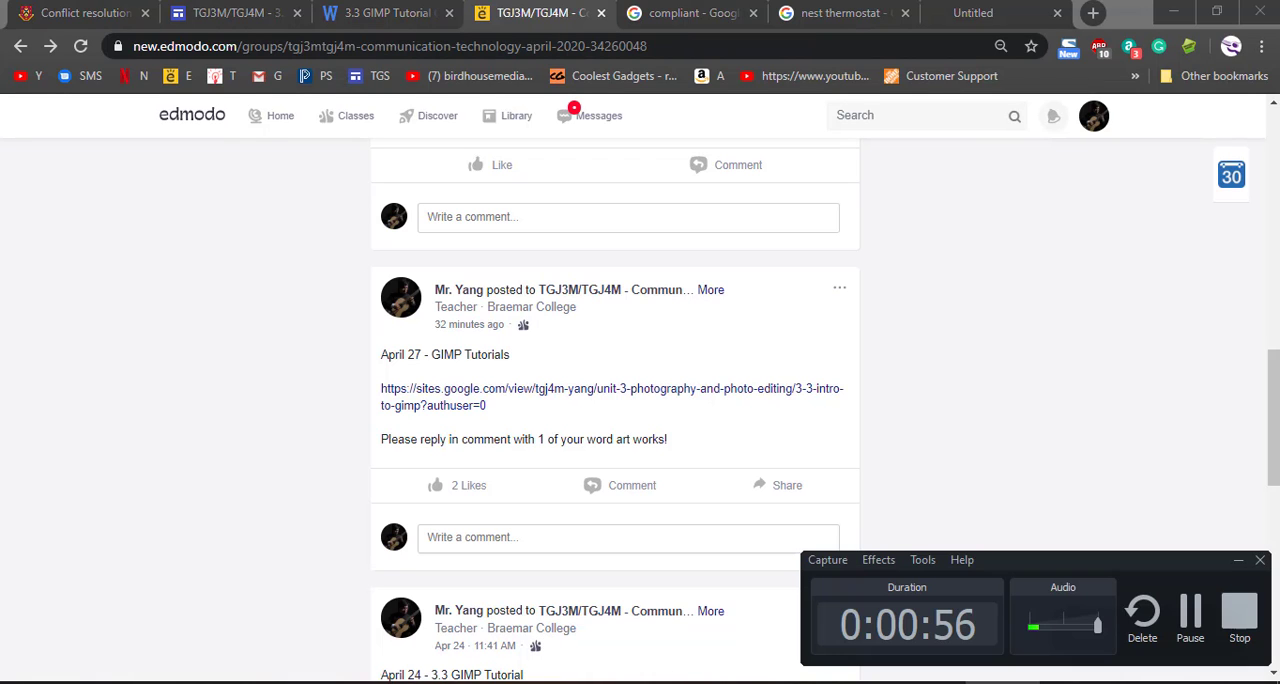
click(1008, 682)
click(927, 682)
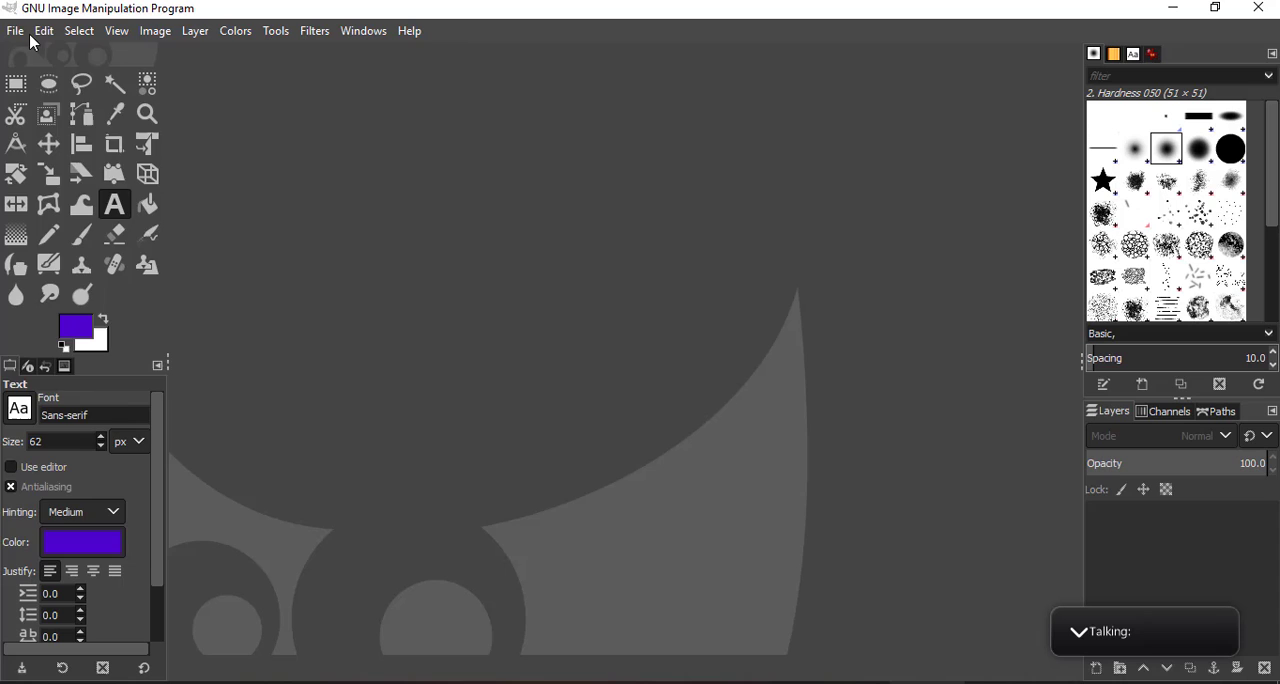
click(15, 30)
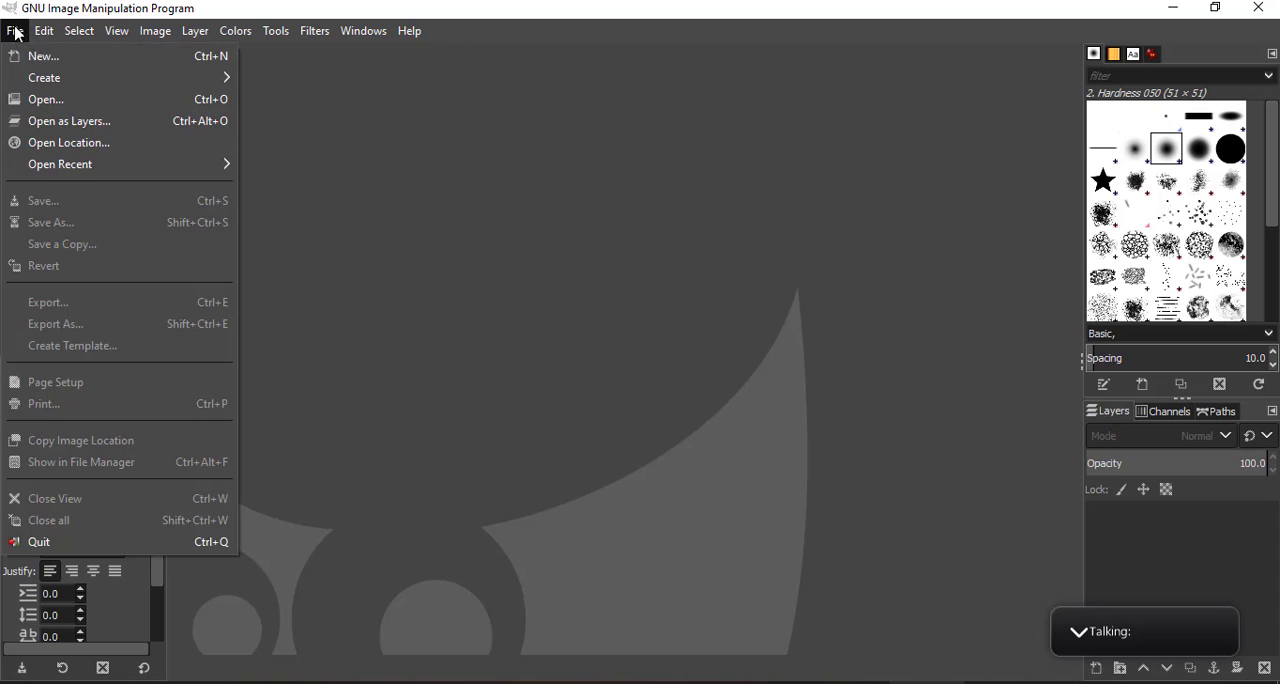
click(54, 60)
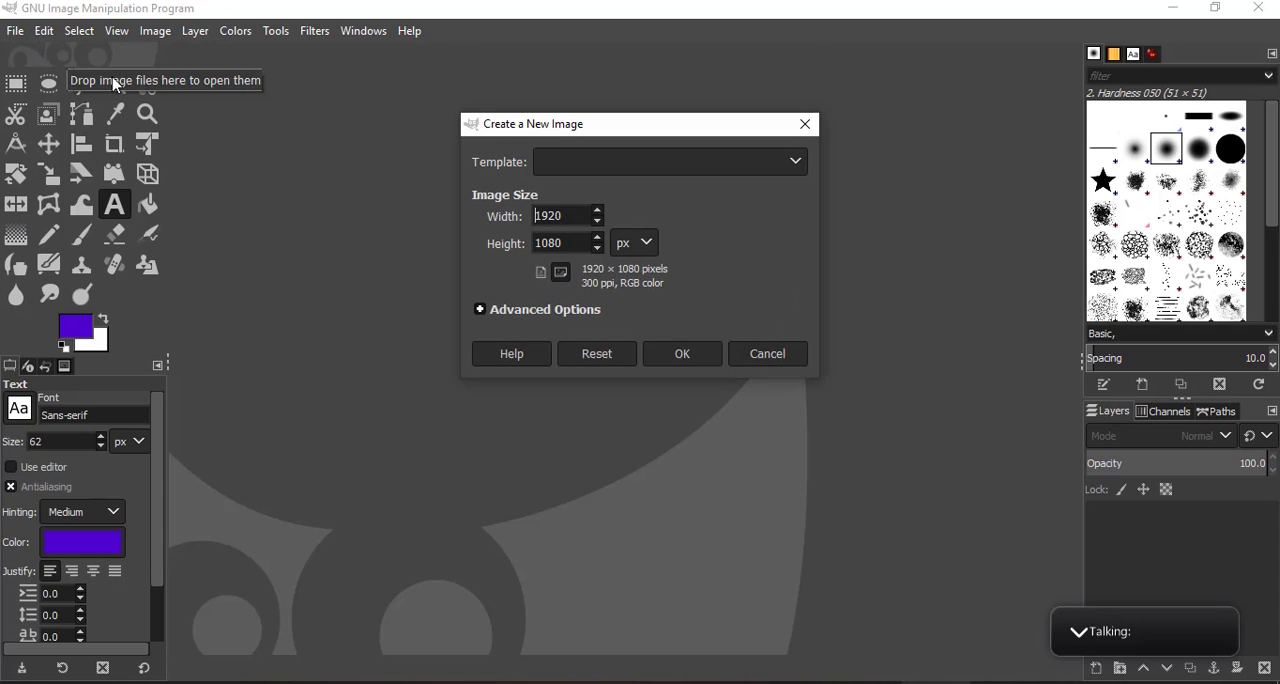
click(697, 355)
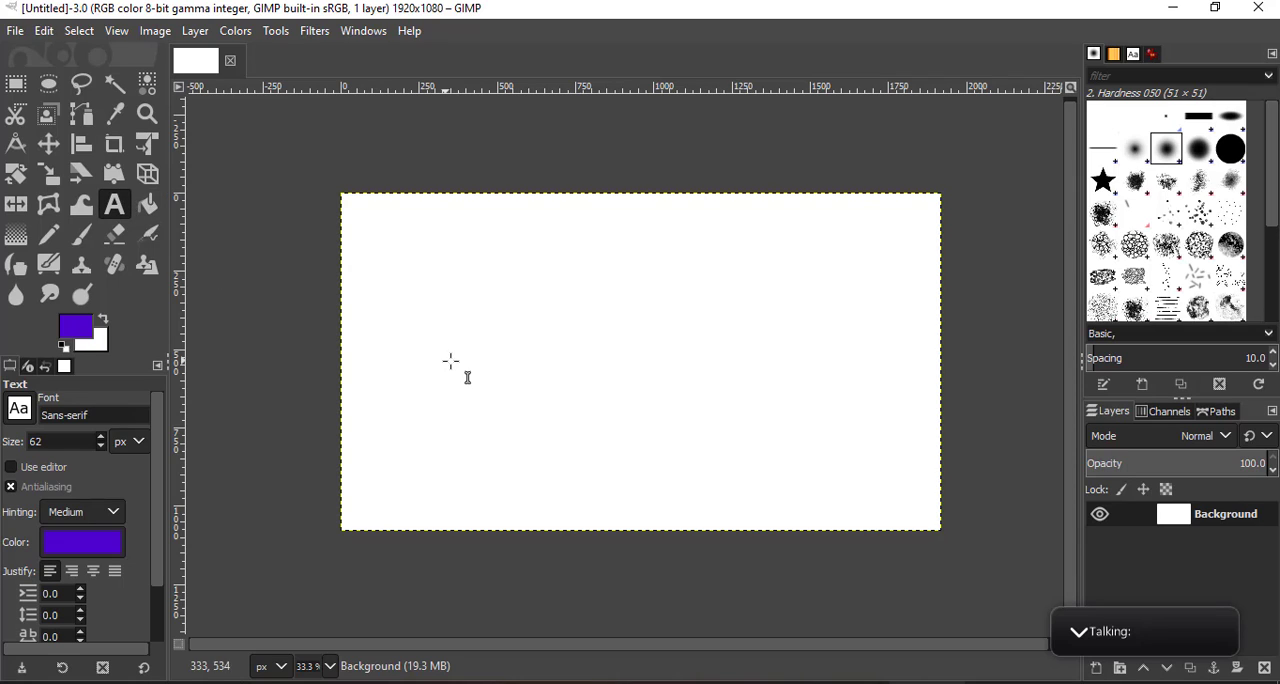
- Add a sans-serif text layer with a first name on the canvas and enlarge its text box to leave room around it
click(437, 331)
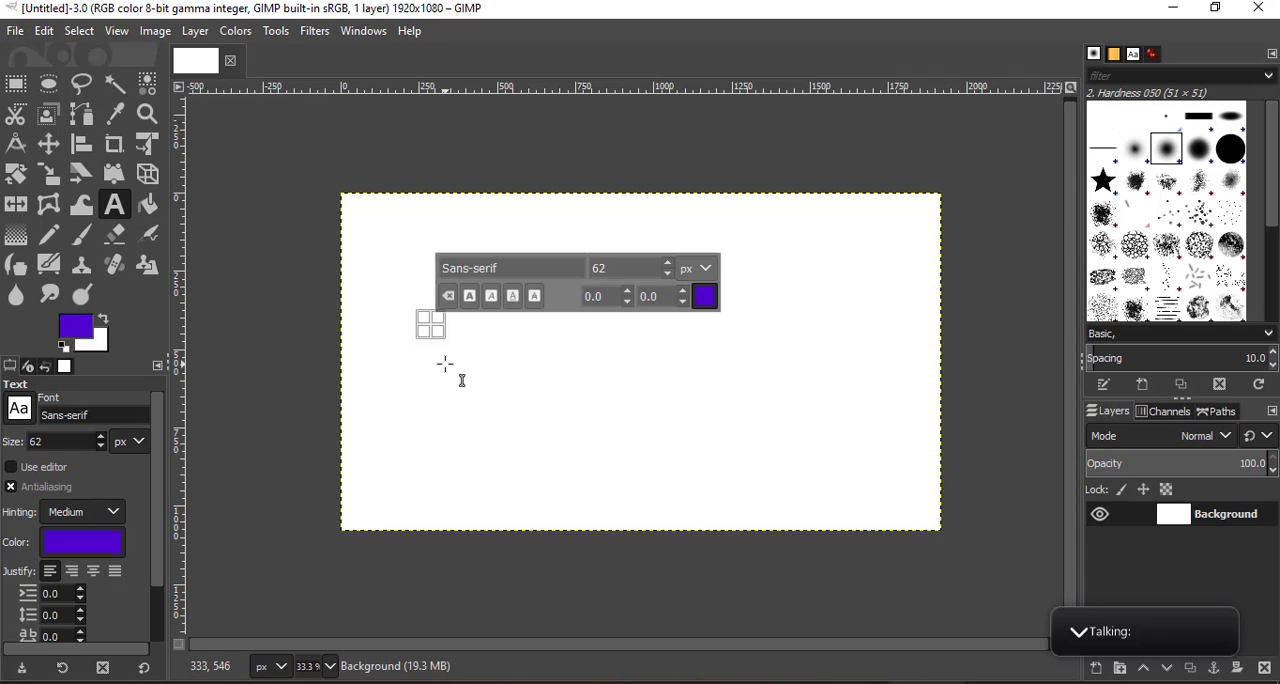
text(Alek)
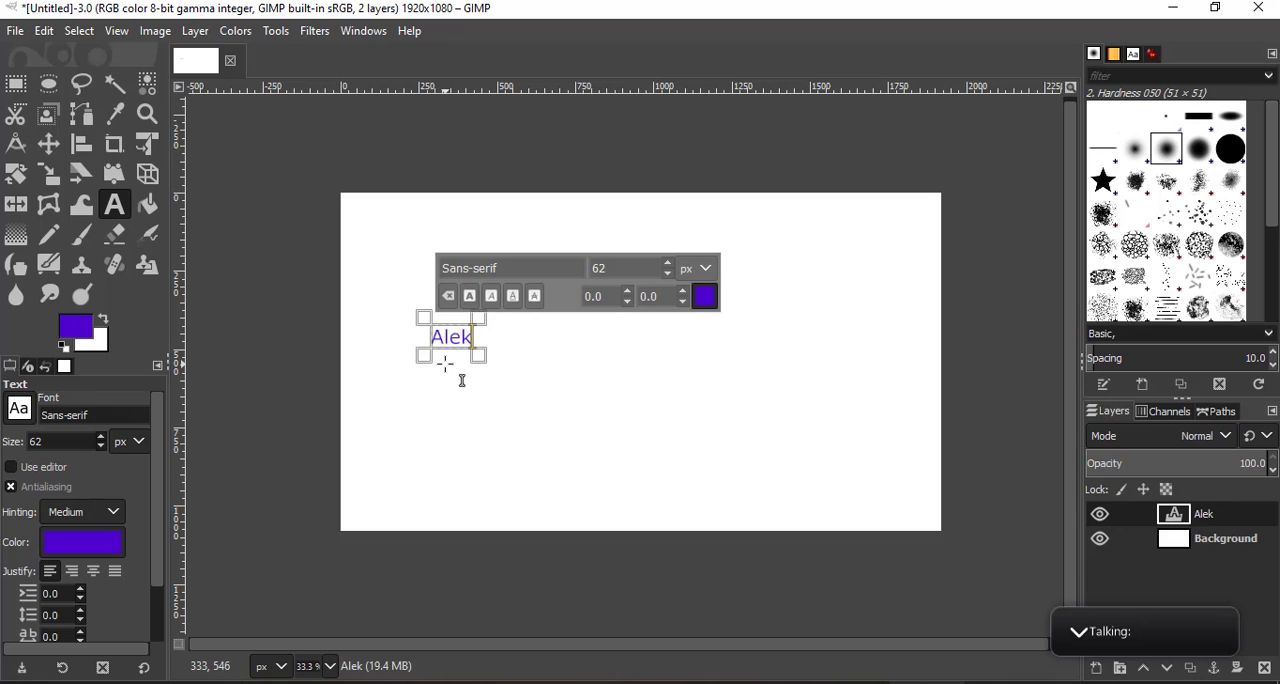
text(xander)
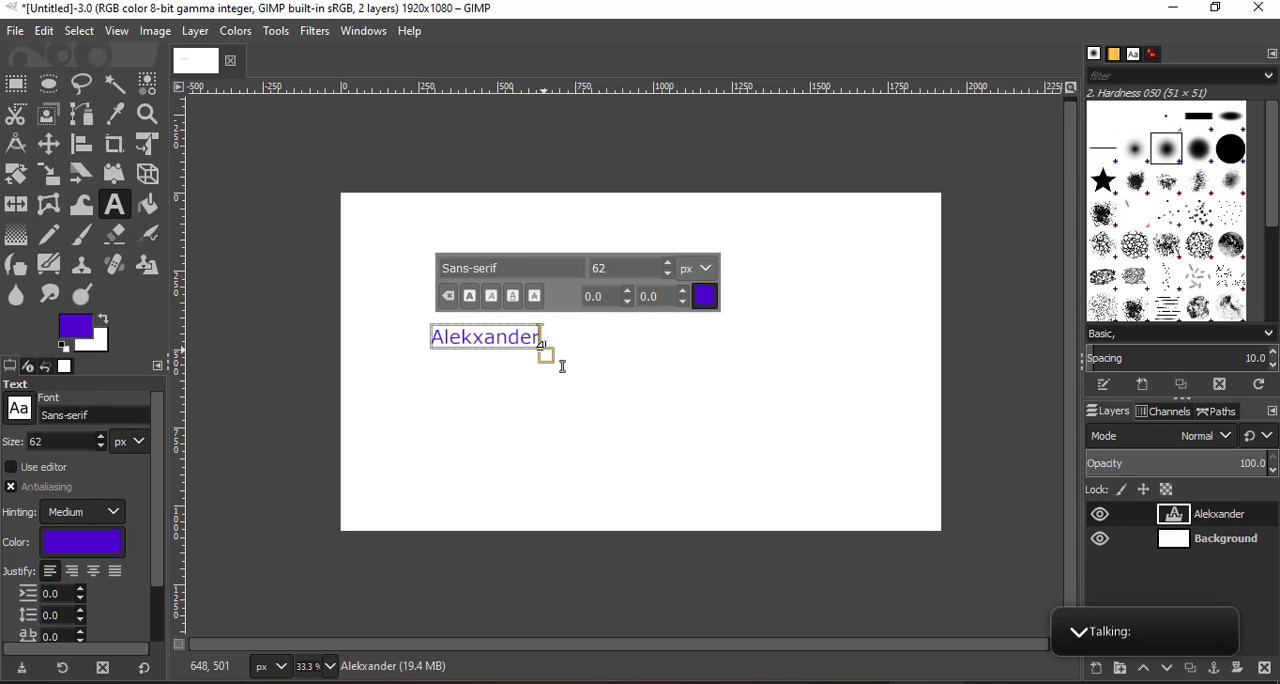
drag(566, 369, 810, 483)
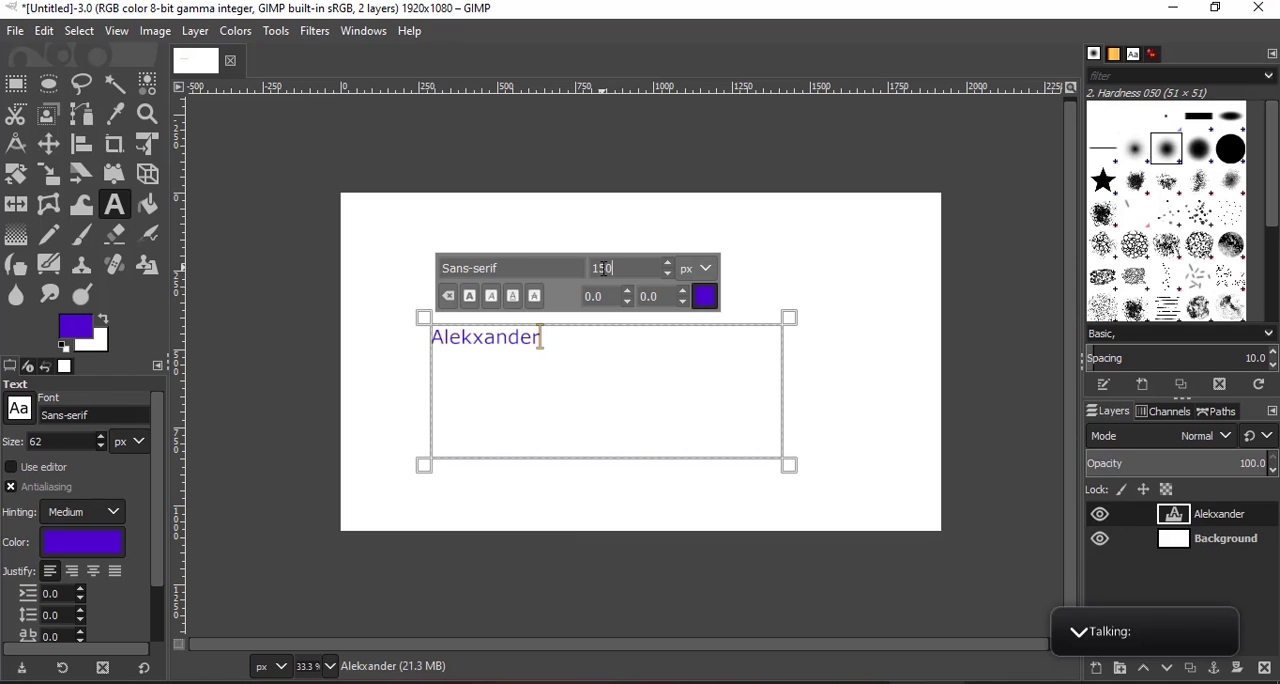
- Set the font size of the whole name text to 180 px
click(510, 345)
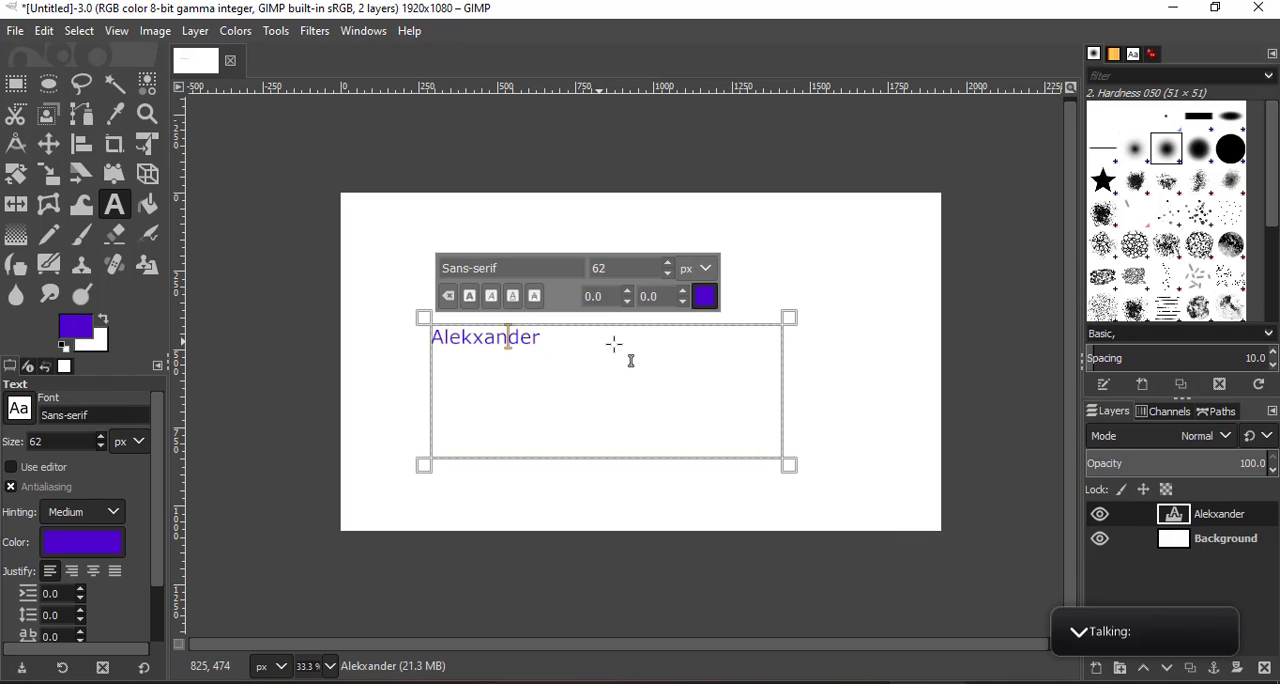
drag(614, 343, 418, 341)
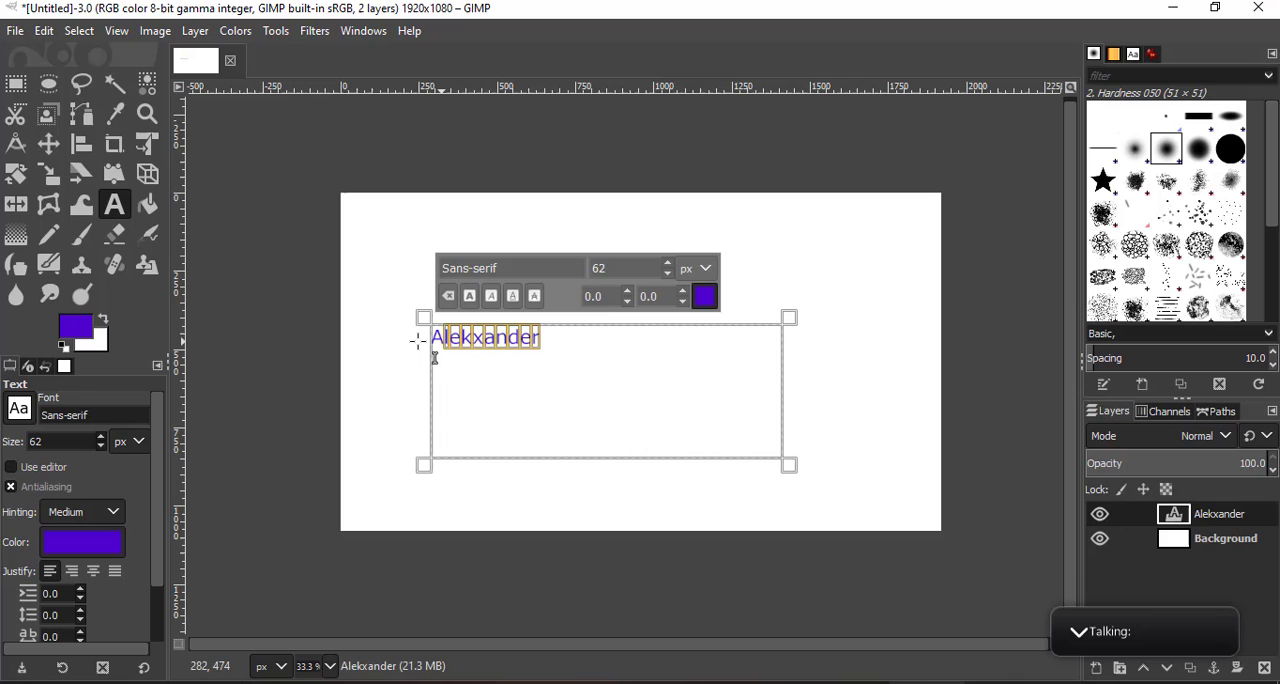
click(666, 260)
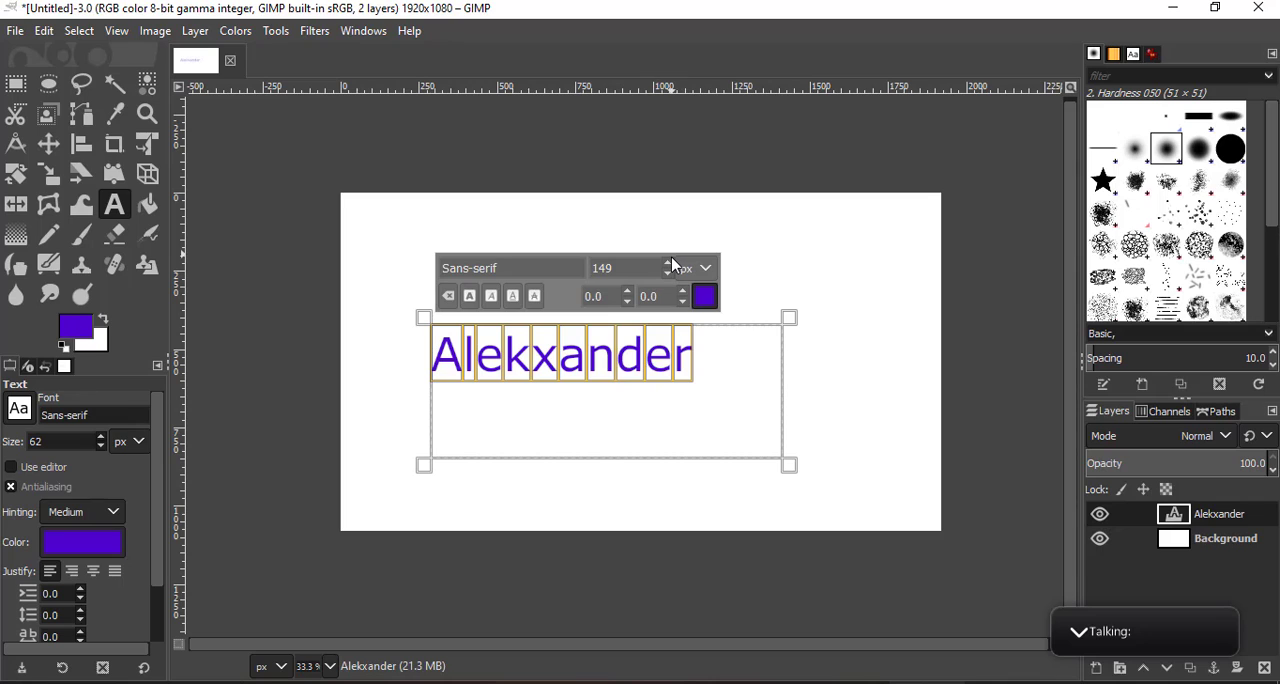
click(672, 260)
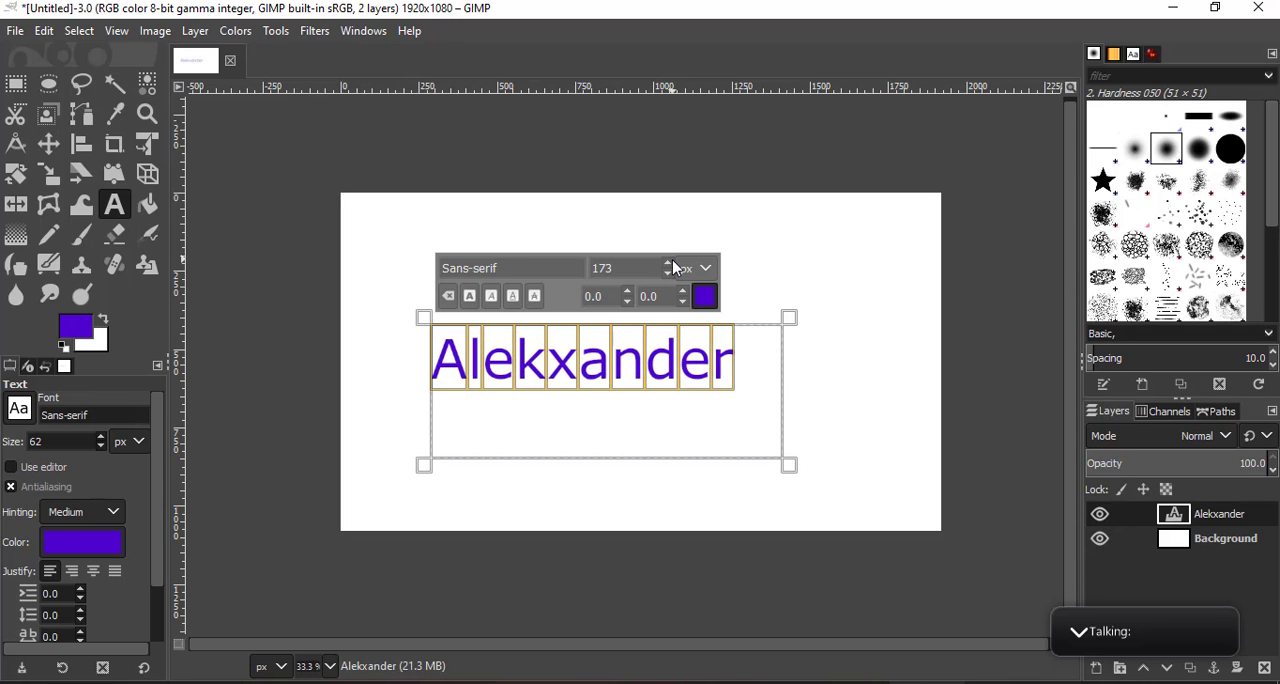
click(670, 261)
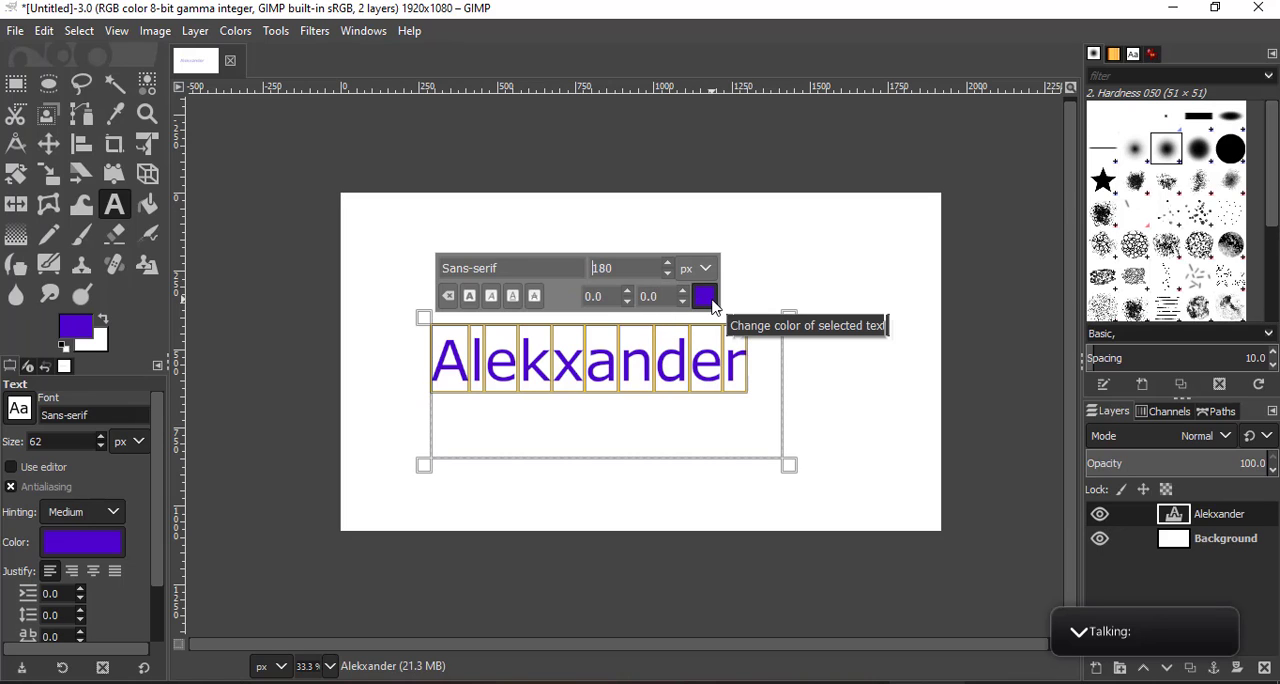
- Change the color of the whole name text to a bright pinkish red
click(705, 296)
drag(629, 266, 665, 205)
click(776, 469)
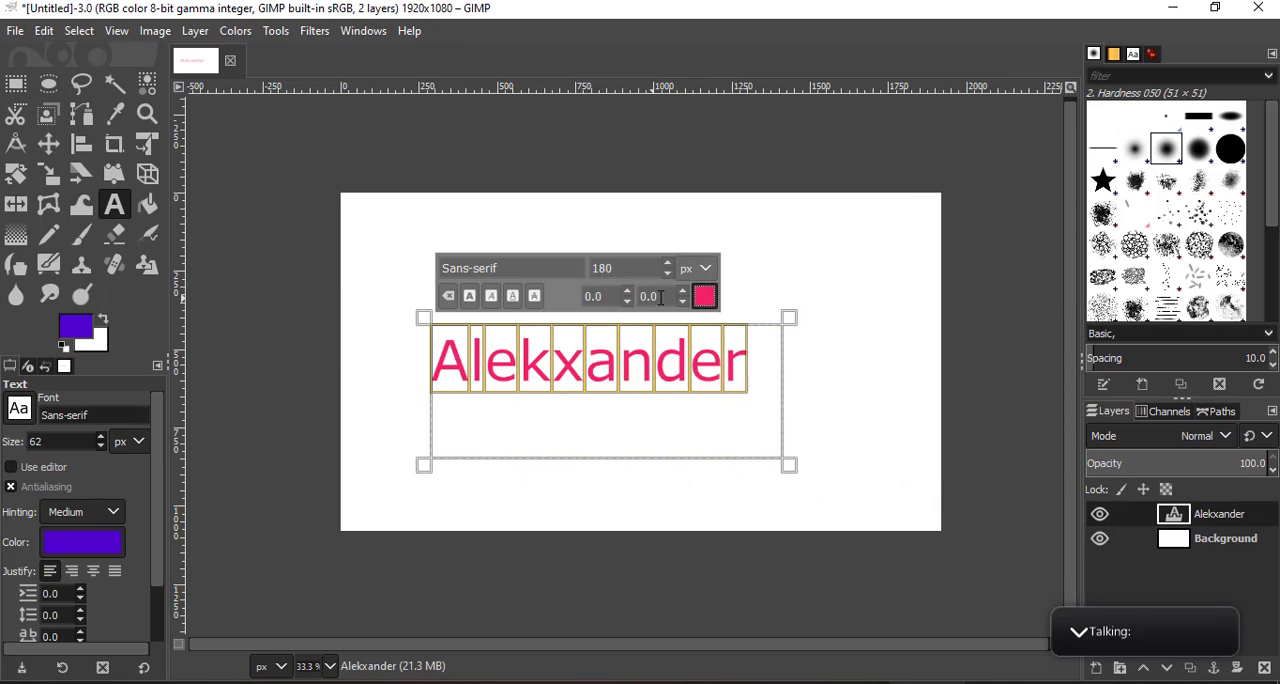
- Recolor only the letters "kx" within the name to blue, 151bdf
click(683, 367)
click(554, 358)
drag(554, 358, 585, 360)
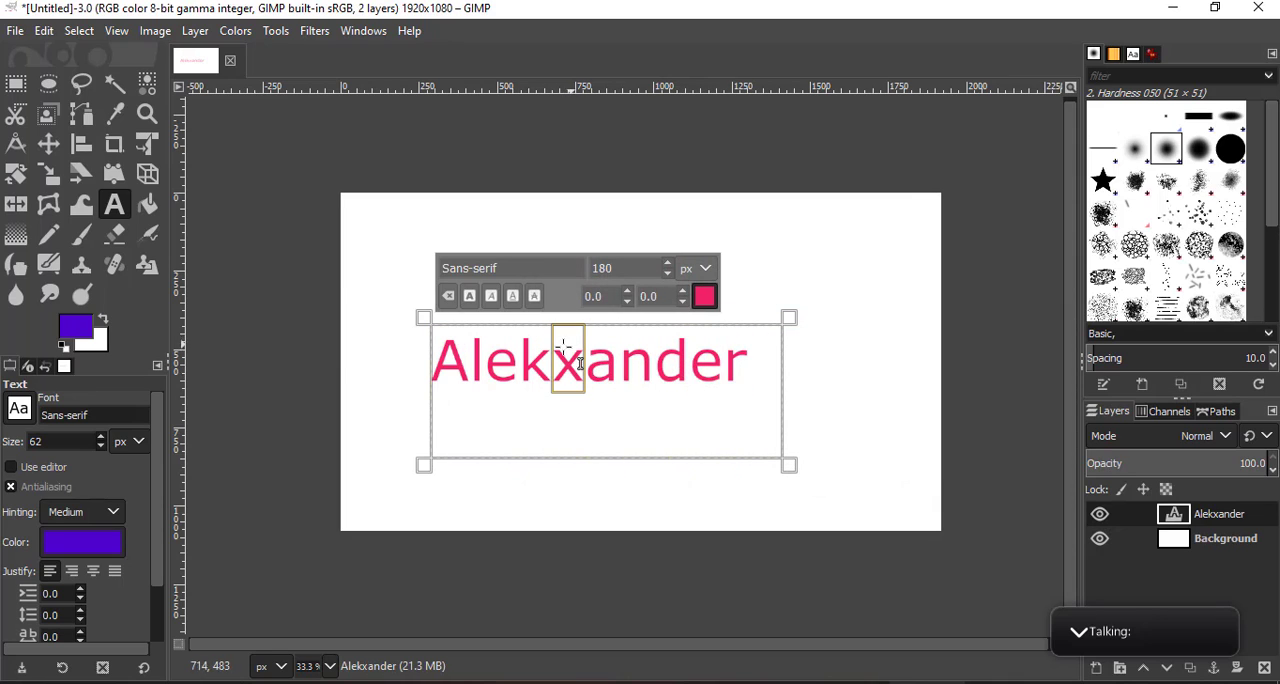
click(704, 296)
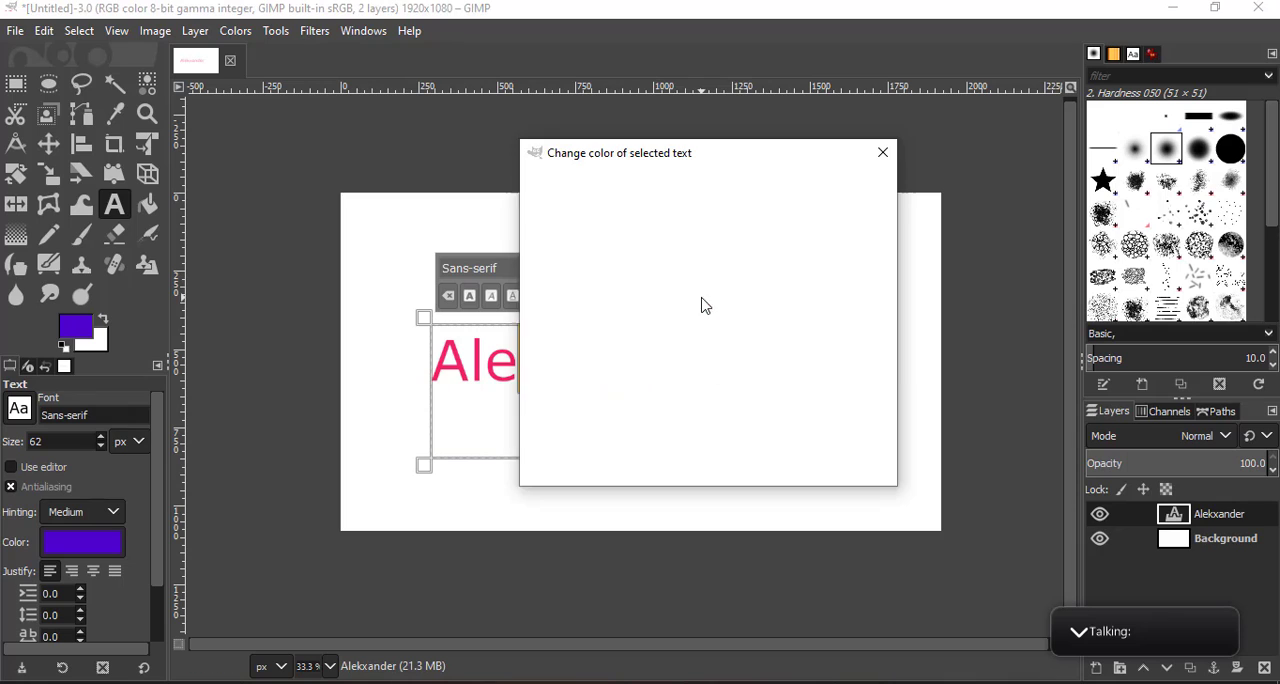
drag(595, 236, 598, 262)
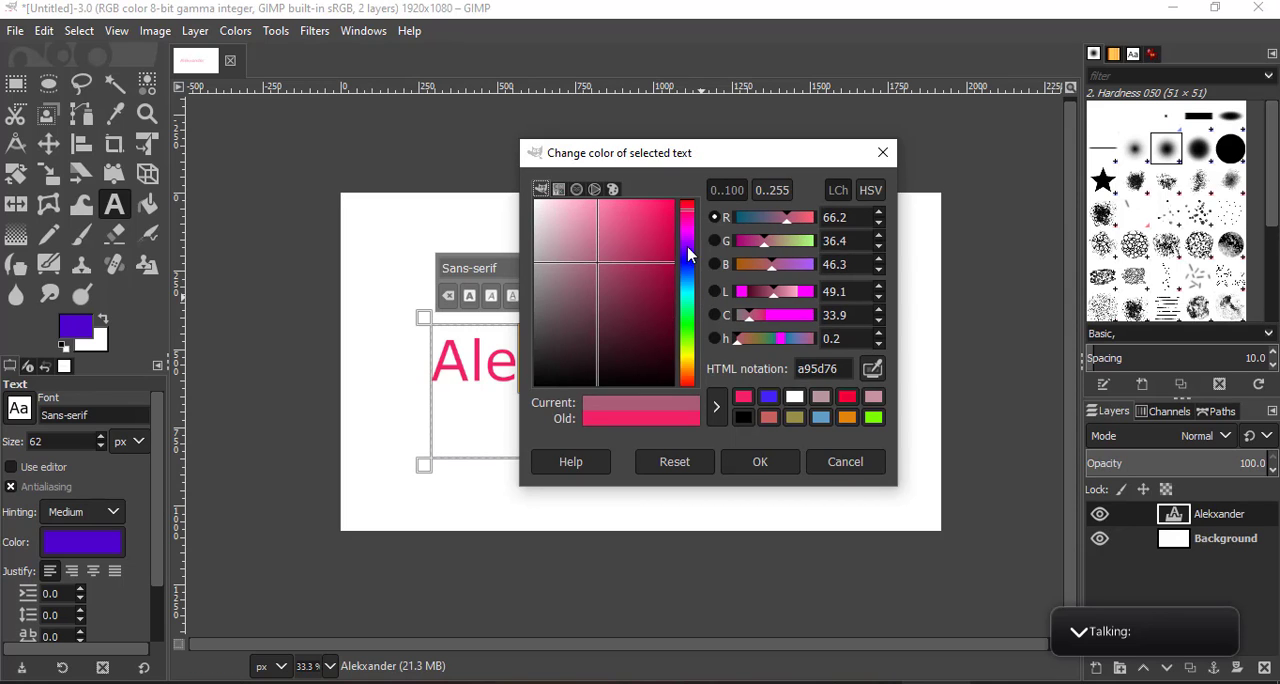
drag(687, 248, 664, 232)
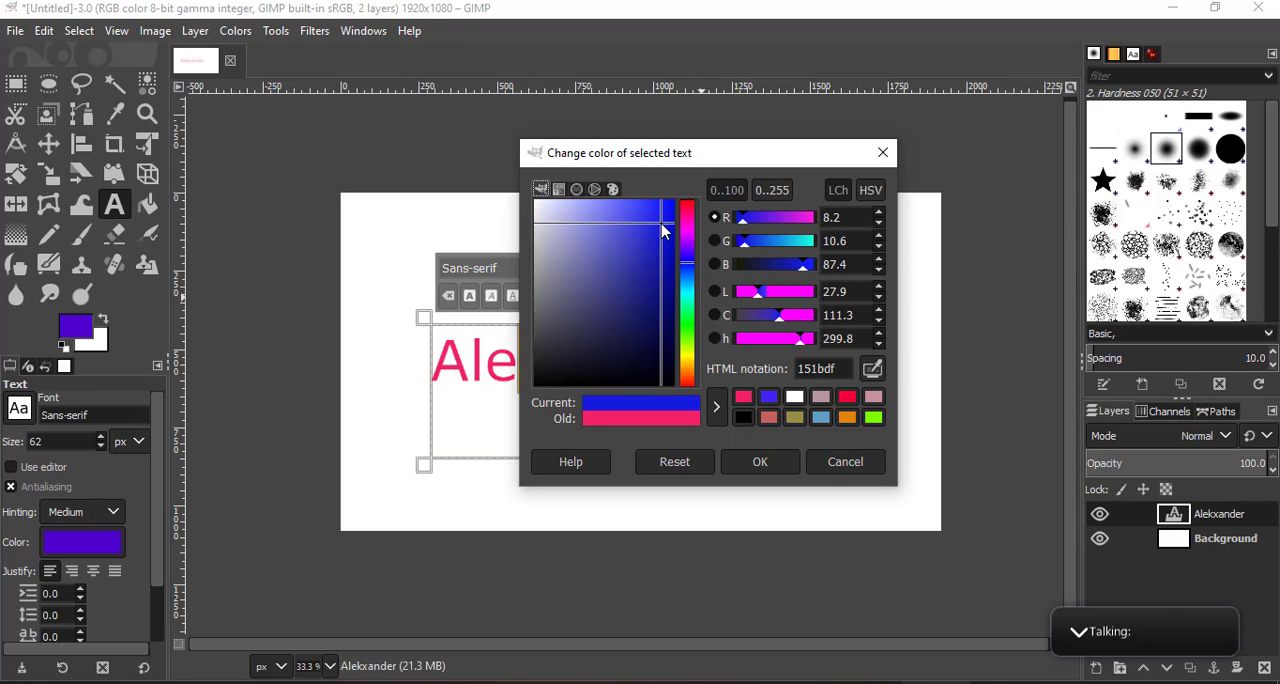
click(760, 461)
click(585, 385)
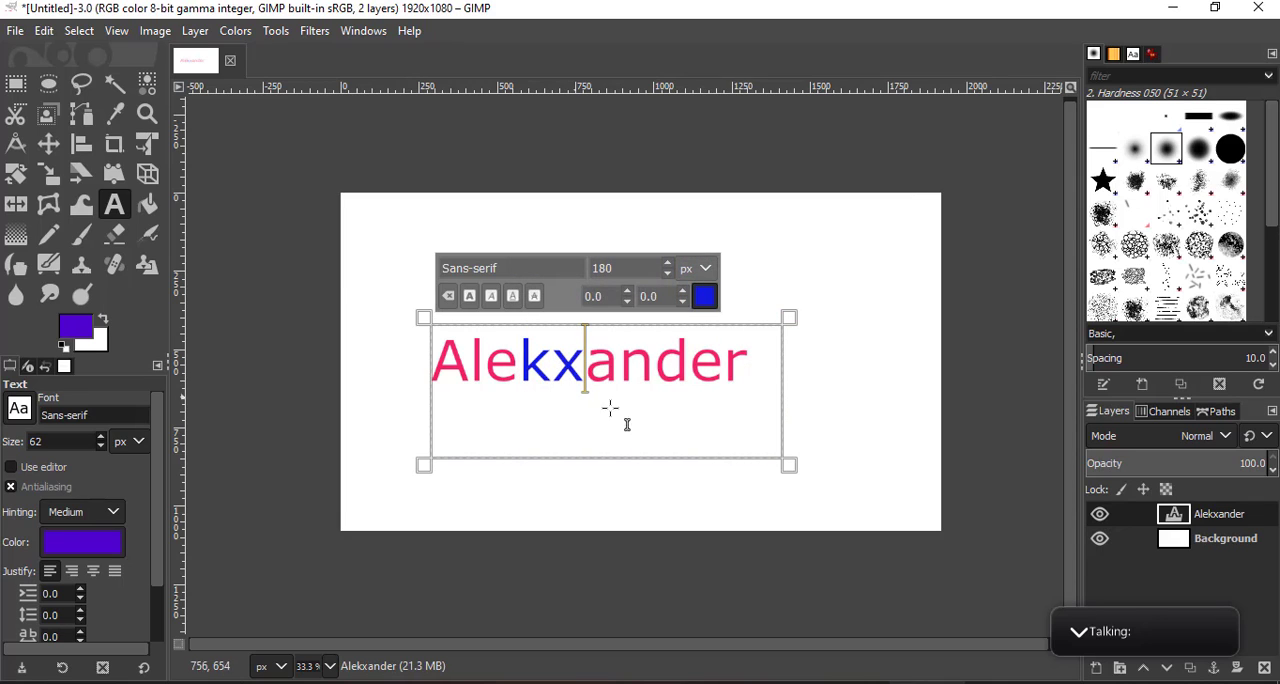
drag(753, 385, 443, 382)
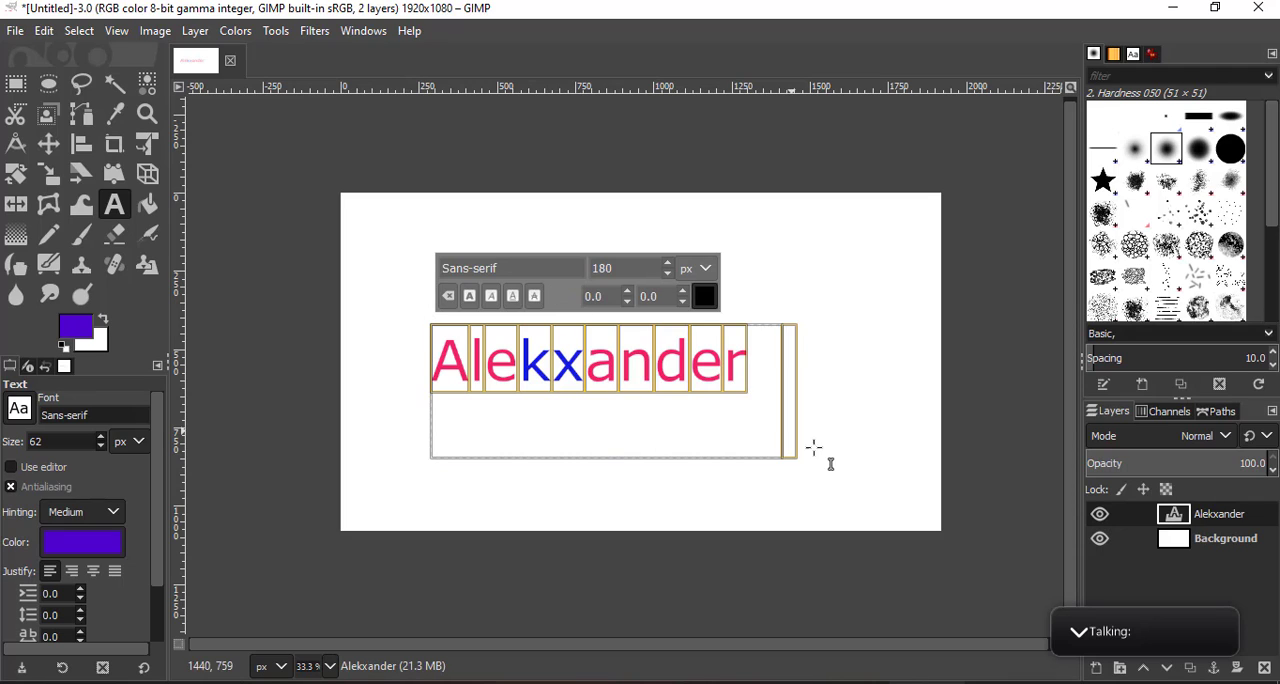
drag(723, 400, 437, 348)
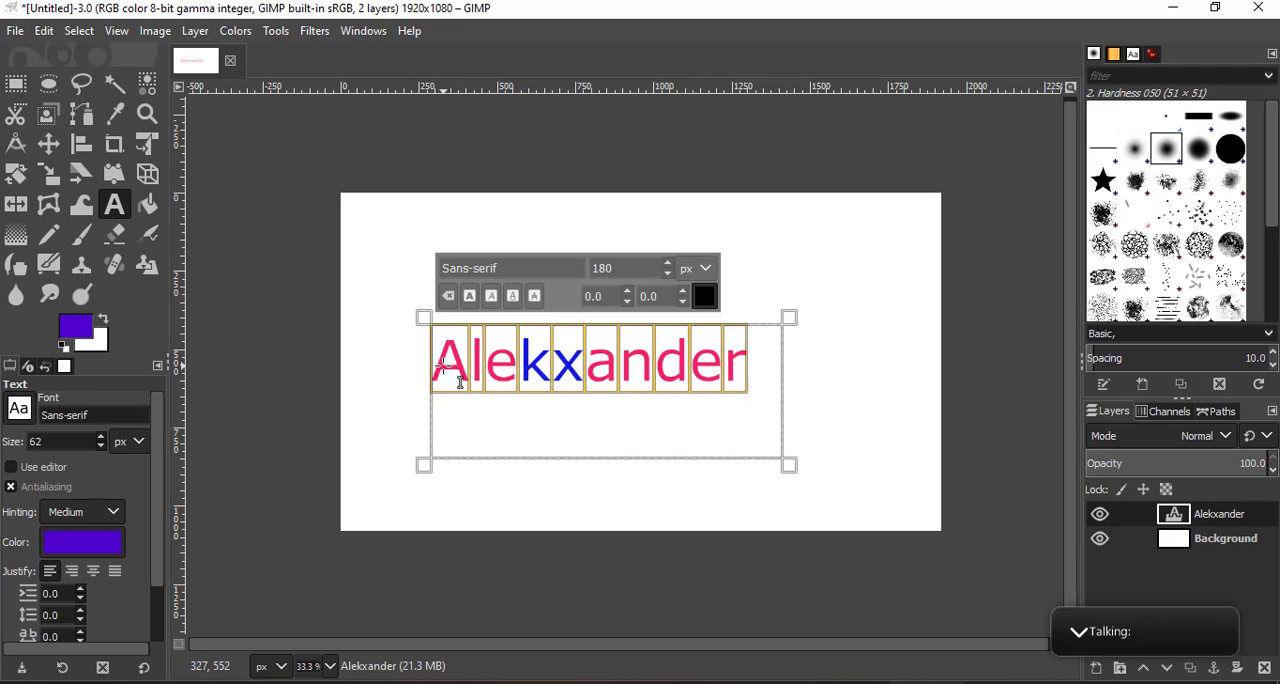
click(273, 42)
mouse_move(312, 40)
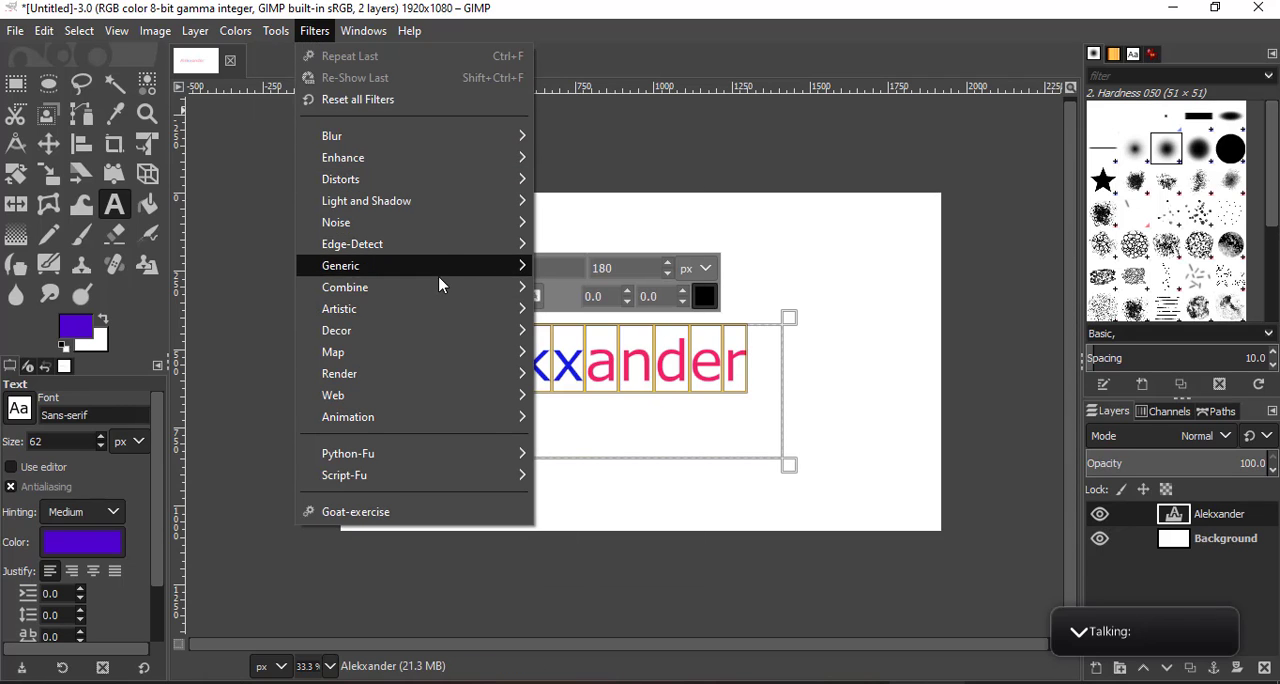
mouse_move(476, 164)
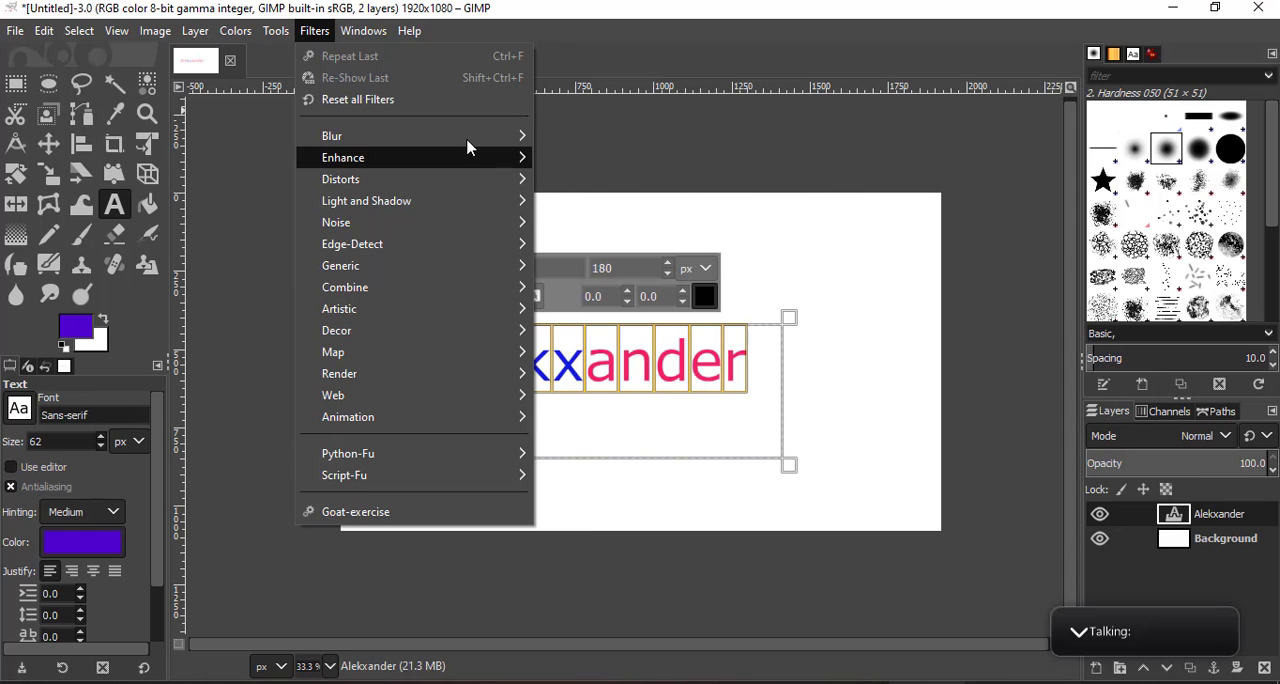
mouse_move(470, 139)
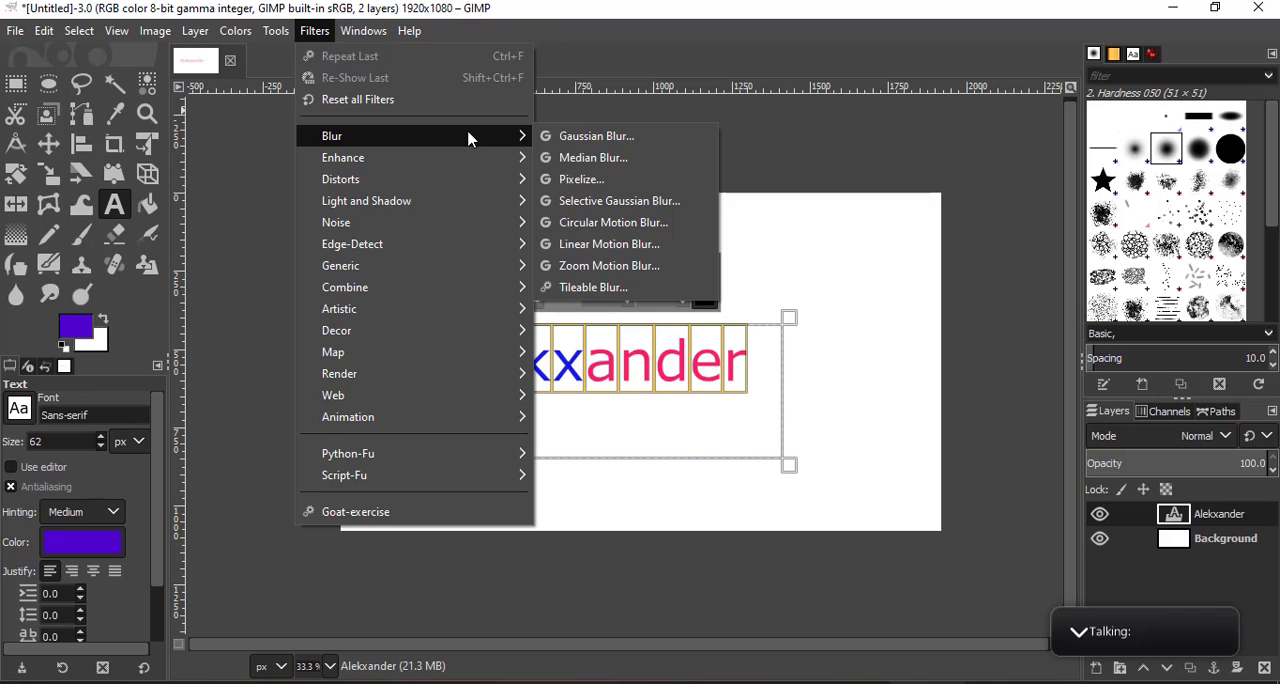
click(540, 7)
- Leave text editing and merge the name text layer down into the Background layer
click(916, 463)
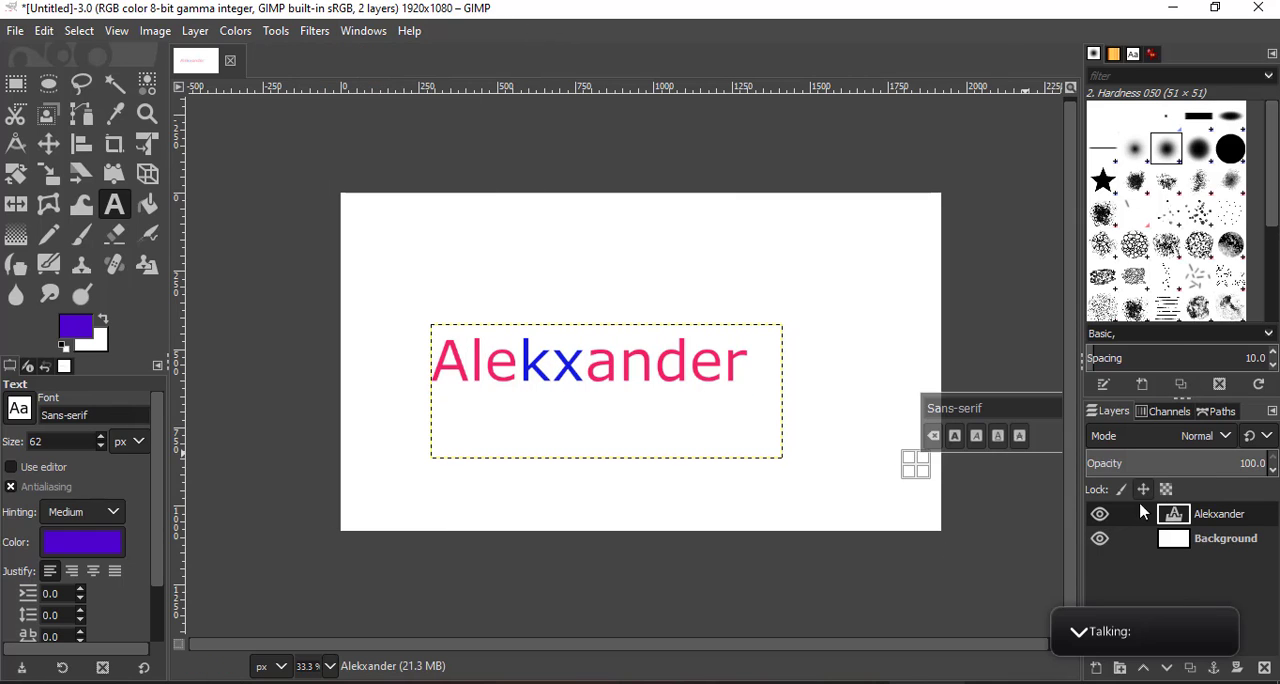
right_click(1182, 514)
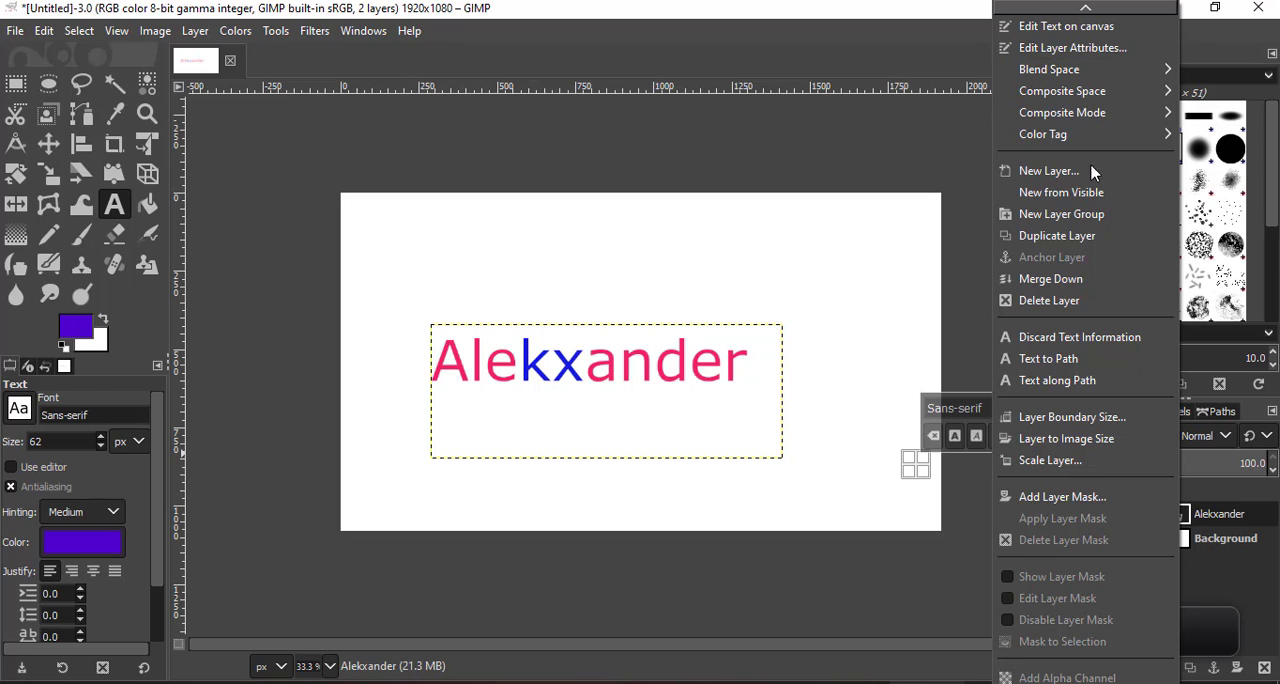
click(1098, 279)
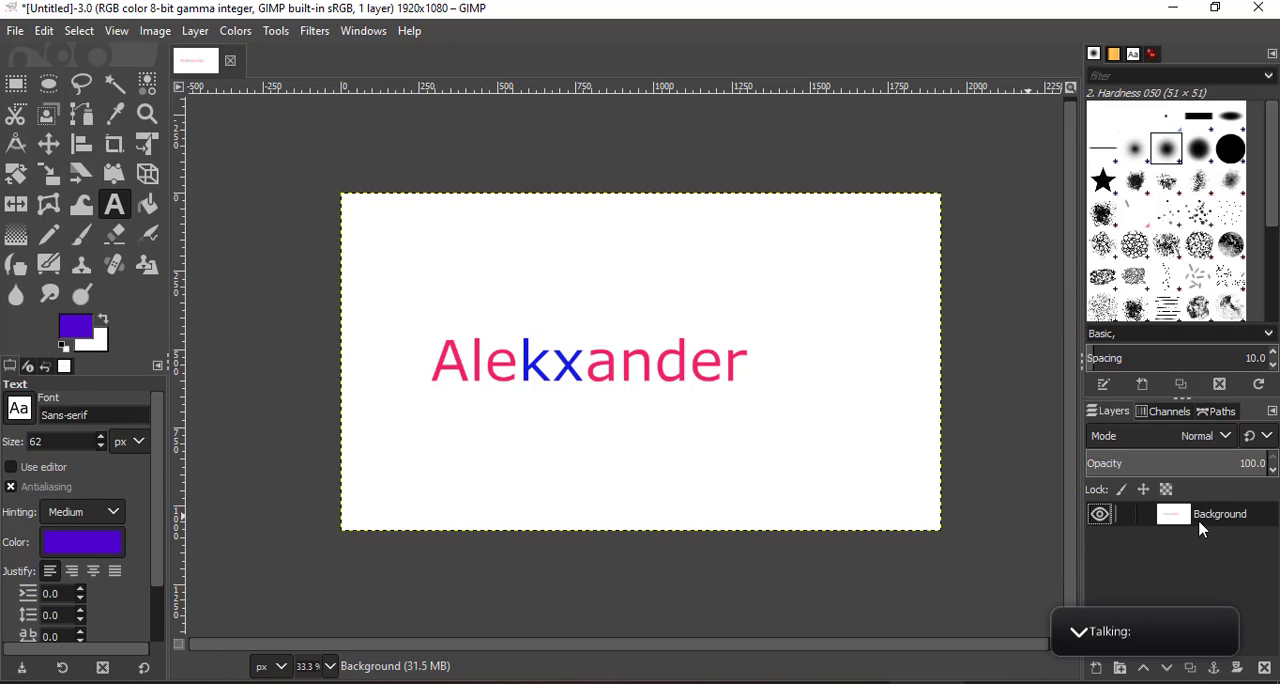
- Try a Fuzzy Select of the white area around the merged name text
ctrl+scroll(726, 423, up, 3)
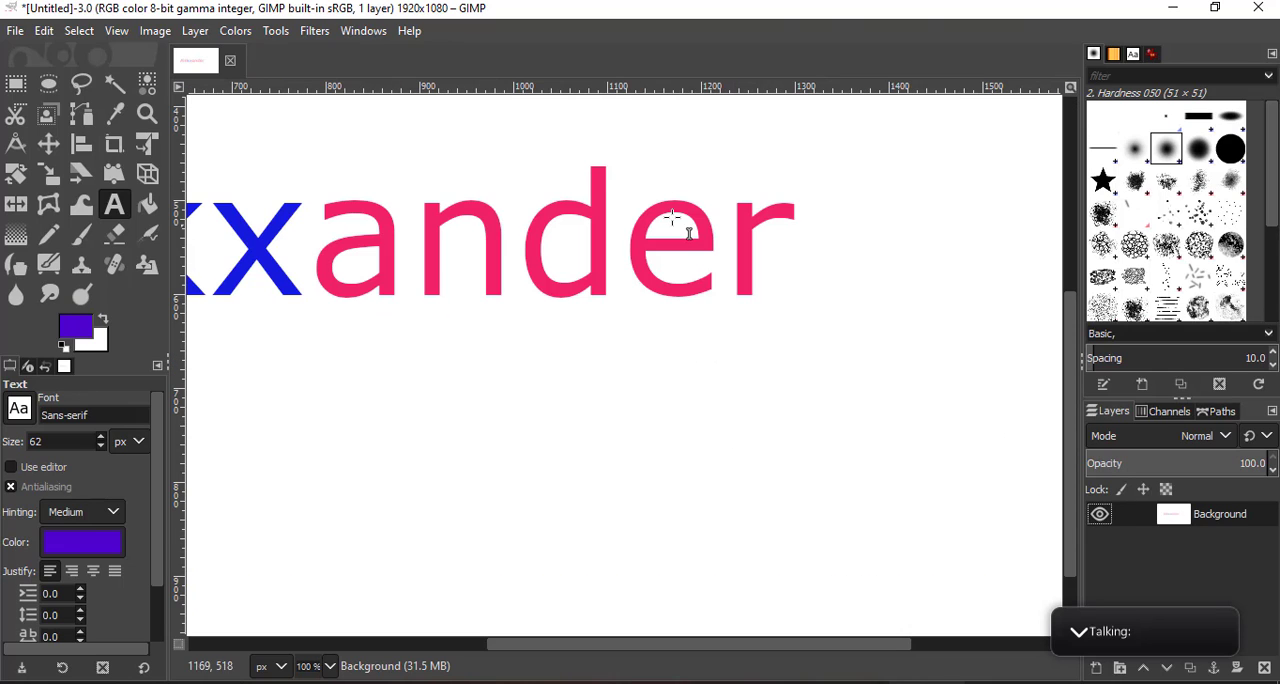
ctrl+scroll(552, 224, up, 4)
ctrl+scroll(640, 260, up, 2)
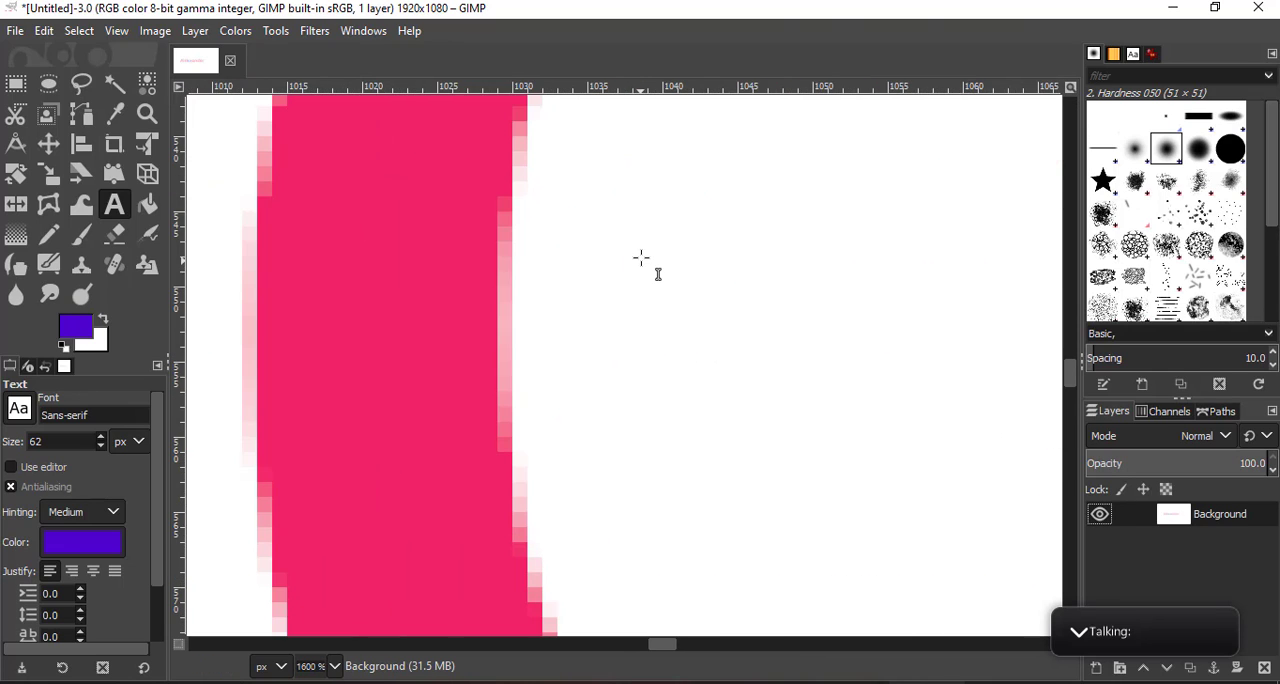
ctrl+scroll(514, 243, down, 7)
ctrl+scroll(405, 332, down, 2)
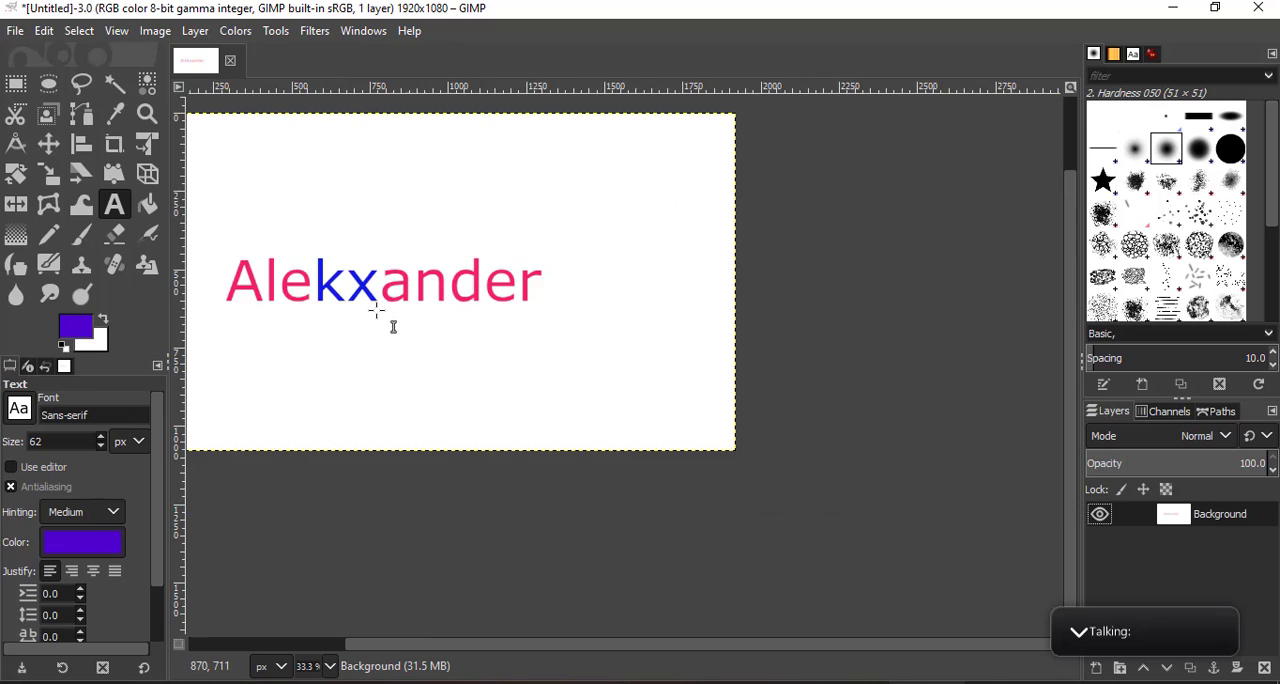
ctrl+scroll(462, 310, up, 2)
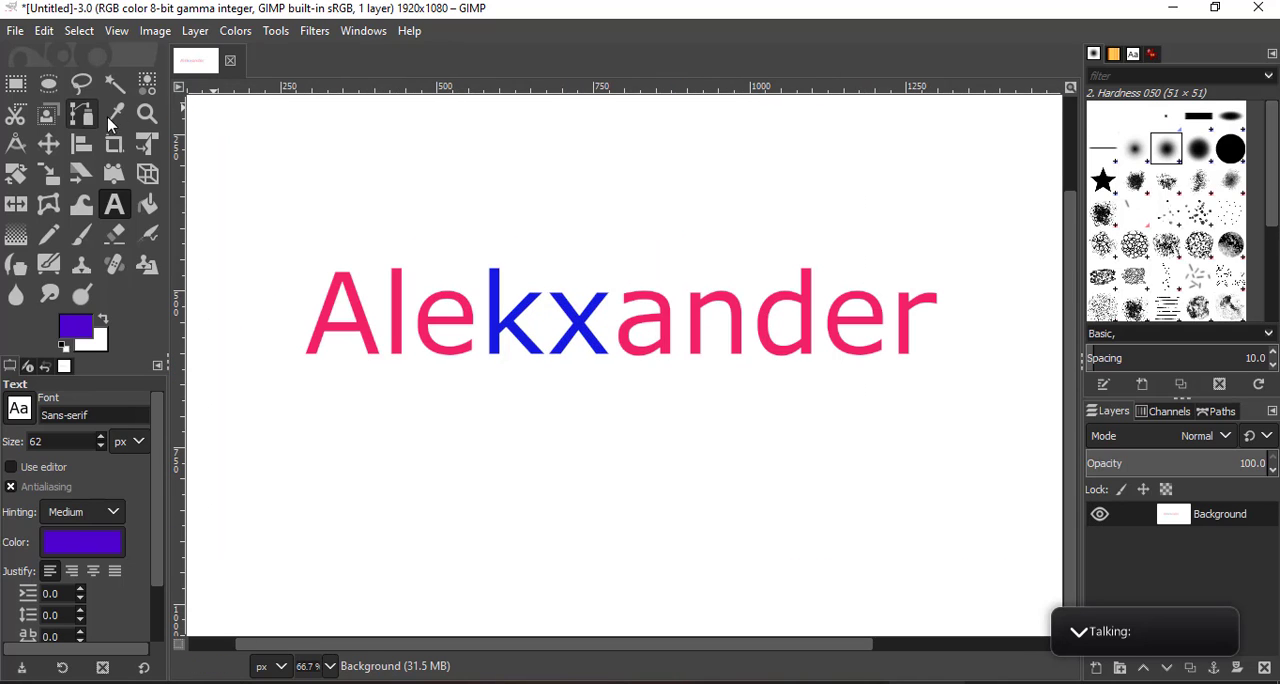
click(114, 83)
click(771, 230)
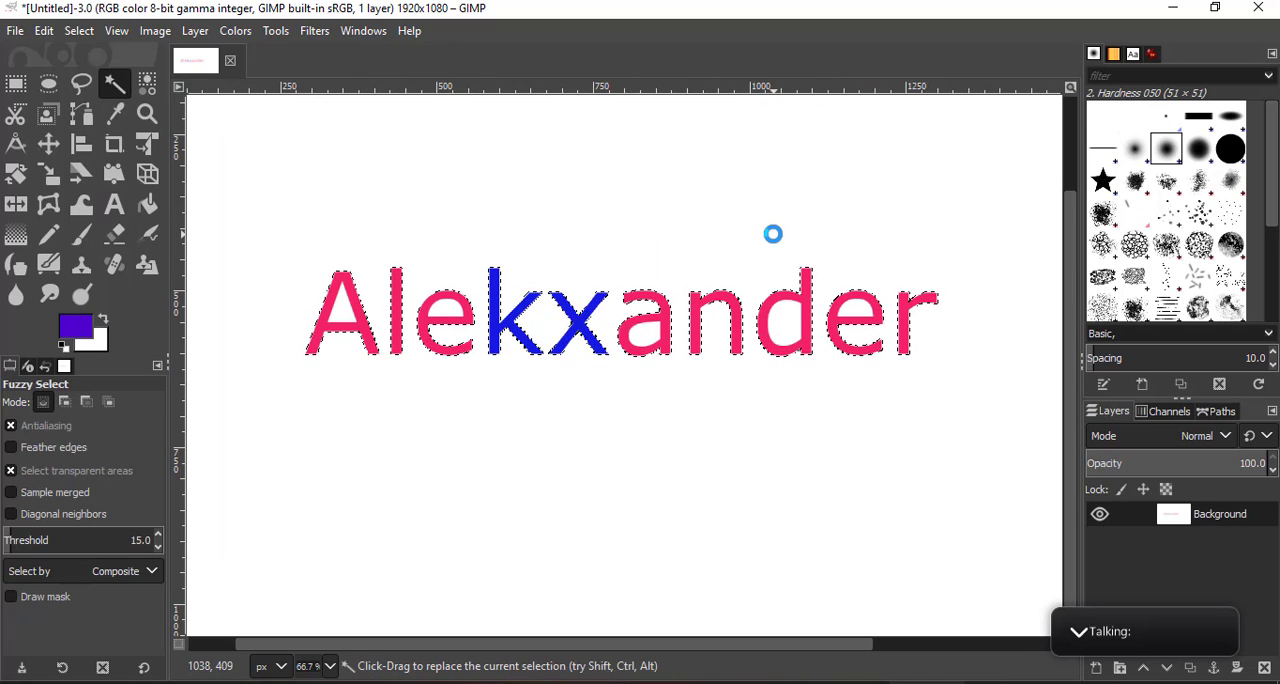
- Undo the fuzzy selection and the merge of the name text into the Background layer
key(ctrl+z)
key(ctrl+z)
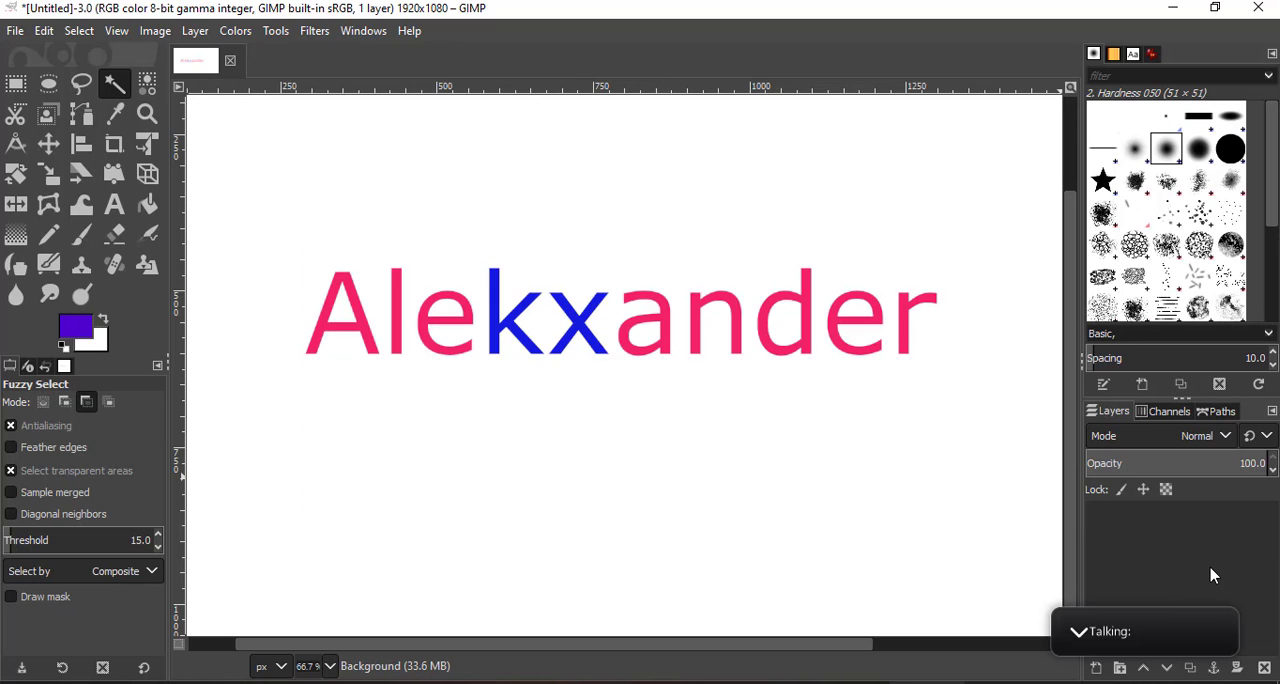
- Create a transparent 1920 x 1080 px layer named "lawn green" in Normal mode above the name text layer
click(1096, 667)
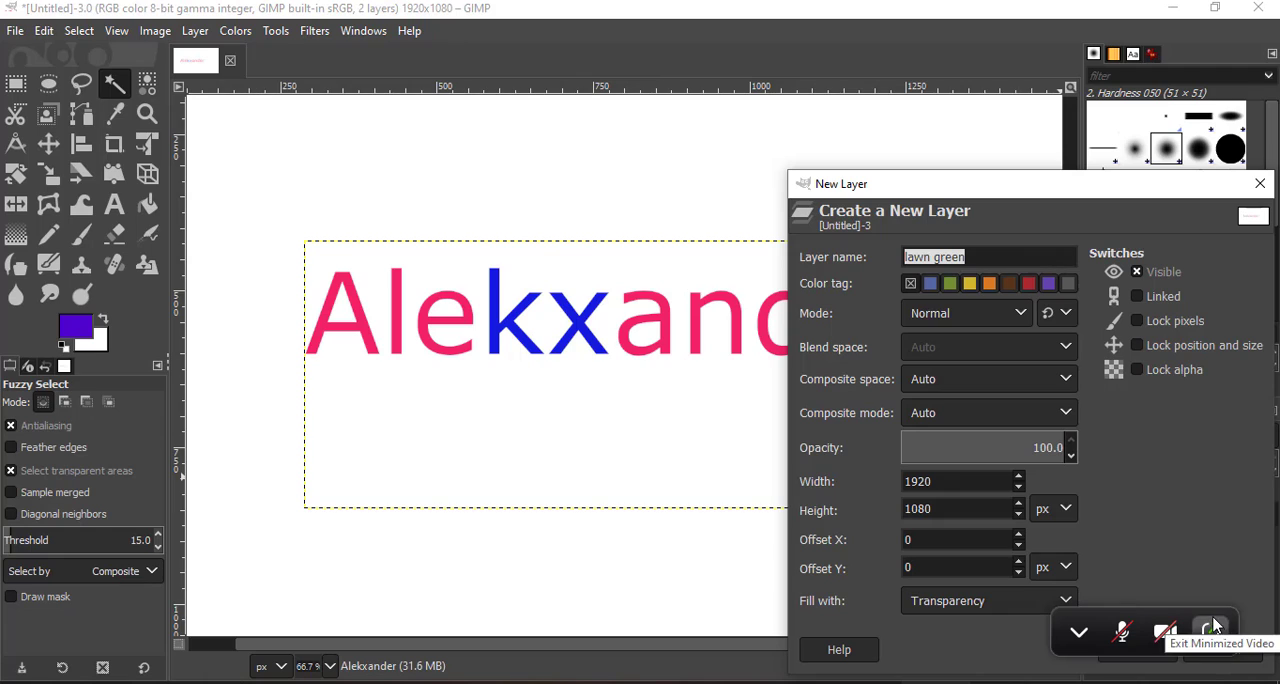
drag(1181, 617, 1172, 156)
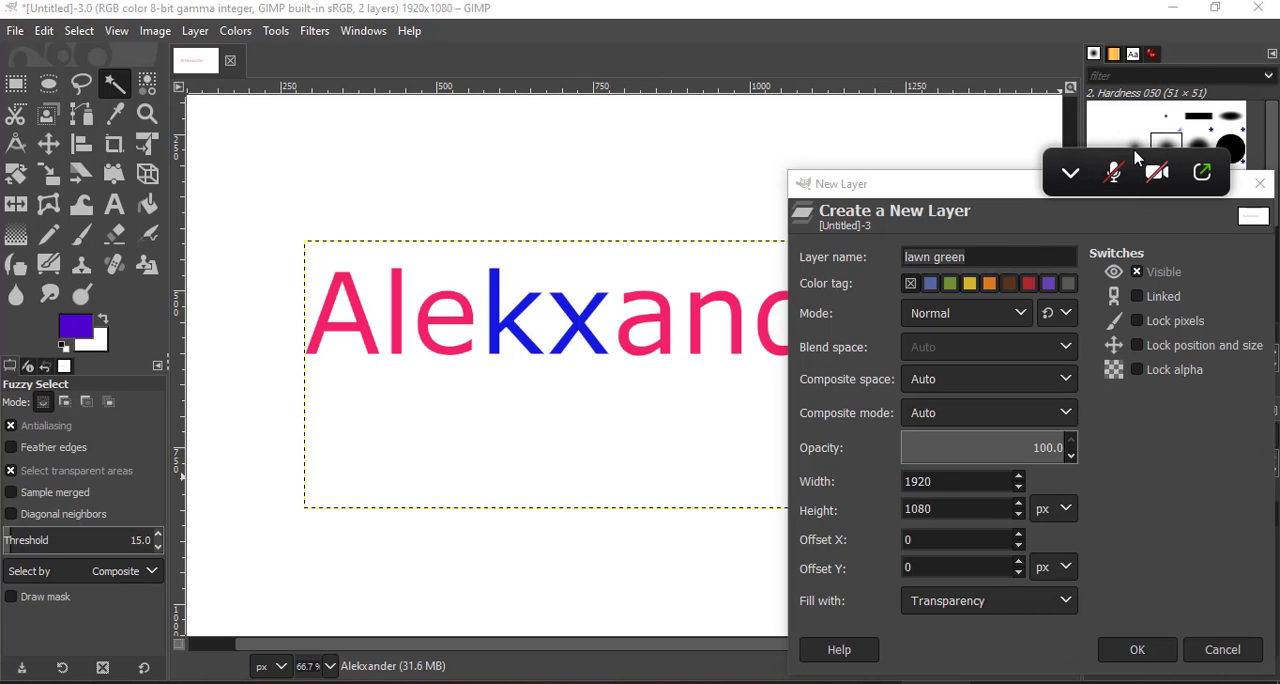
drag(1132, 153, 1145, 18)
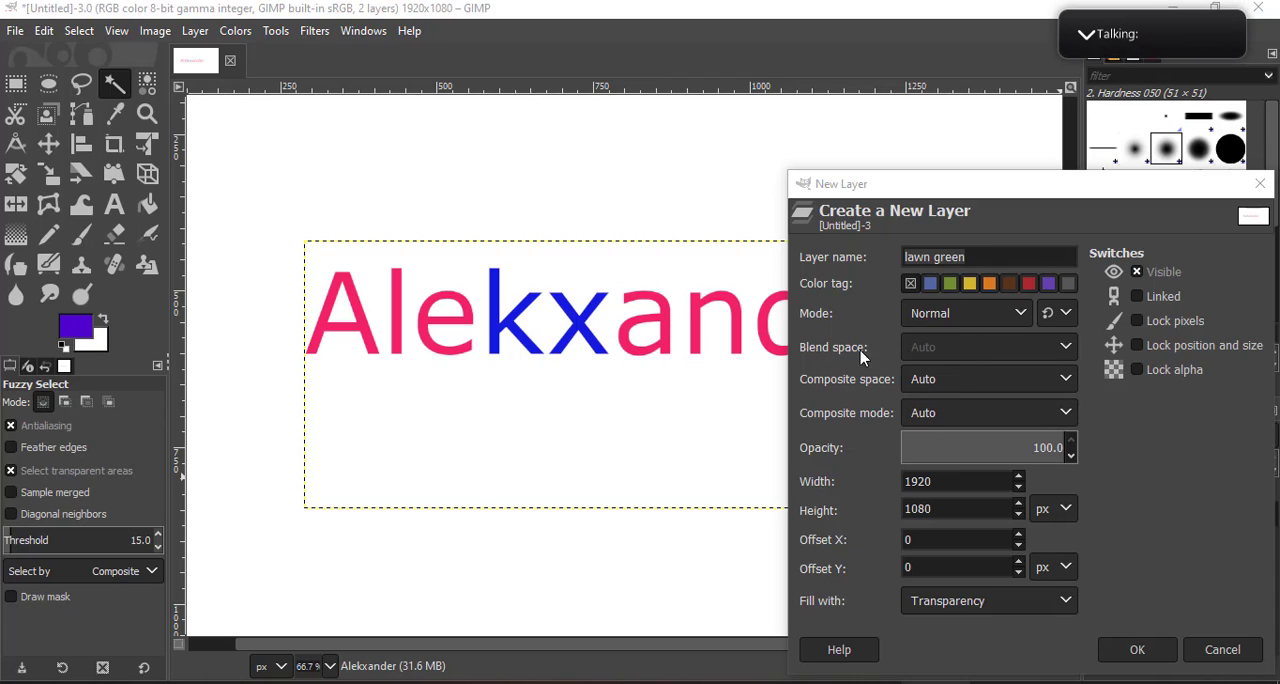
click(953, 323)
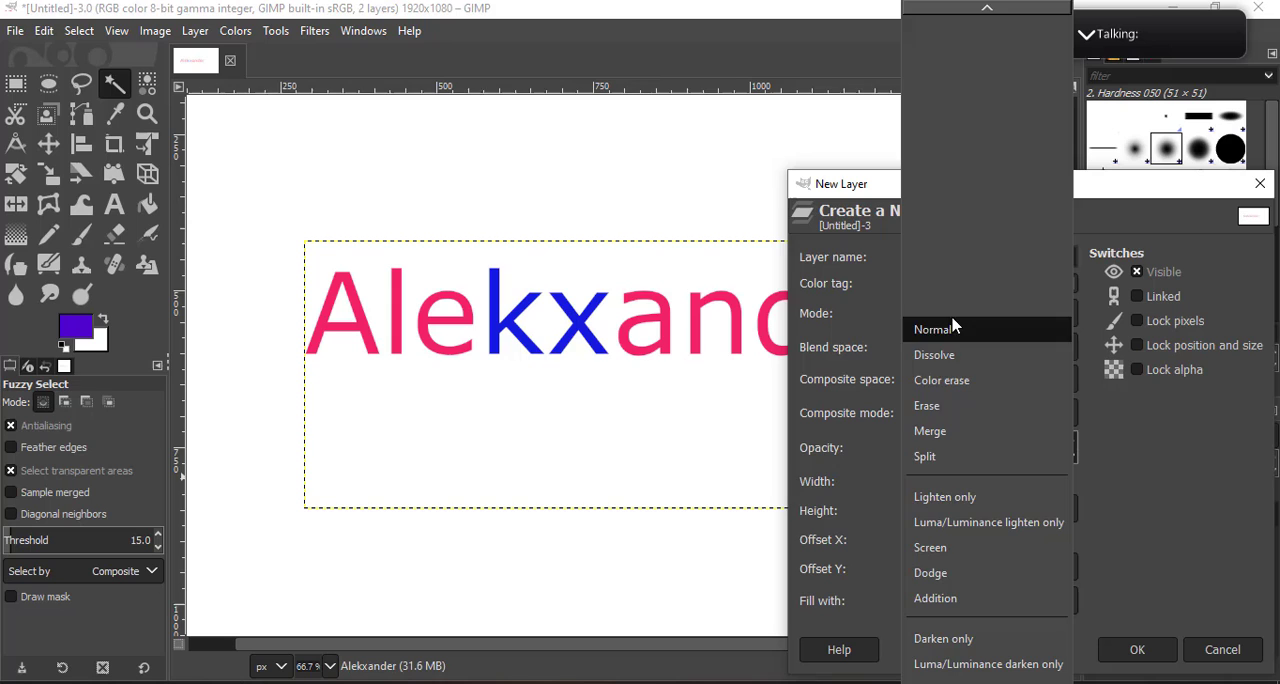
click(1242, 494)
click(1158, 655)
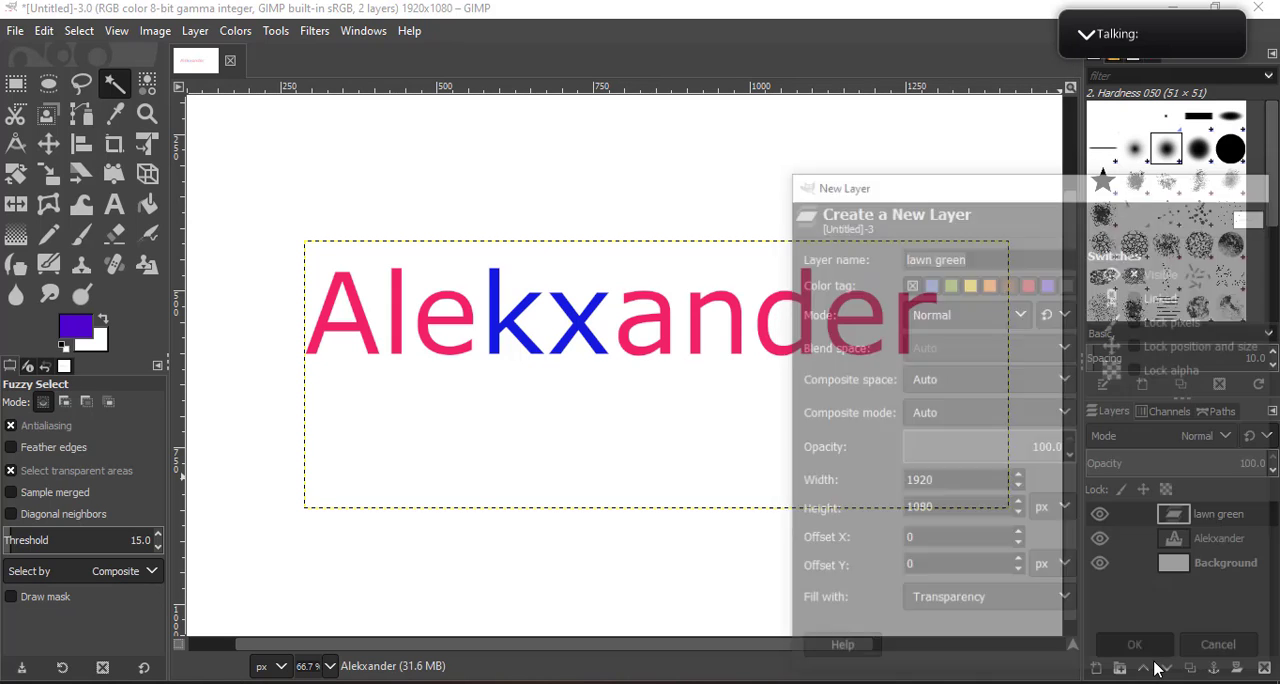
- Merge the "lawn green" layer down into the name text layer
click(1184, 545)
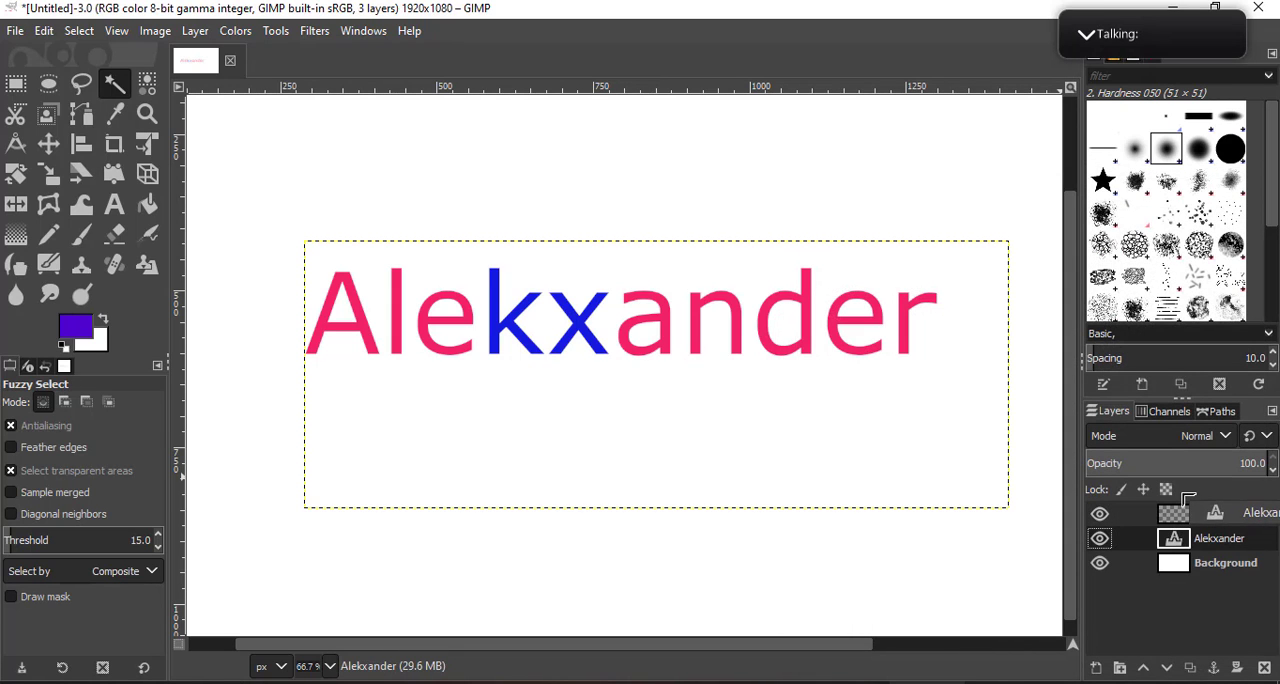
right_click(1178, 514)
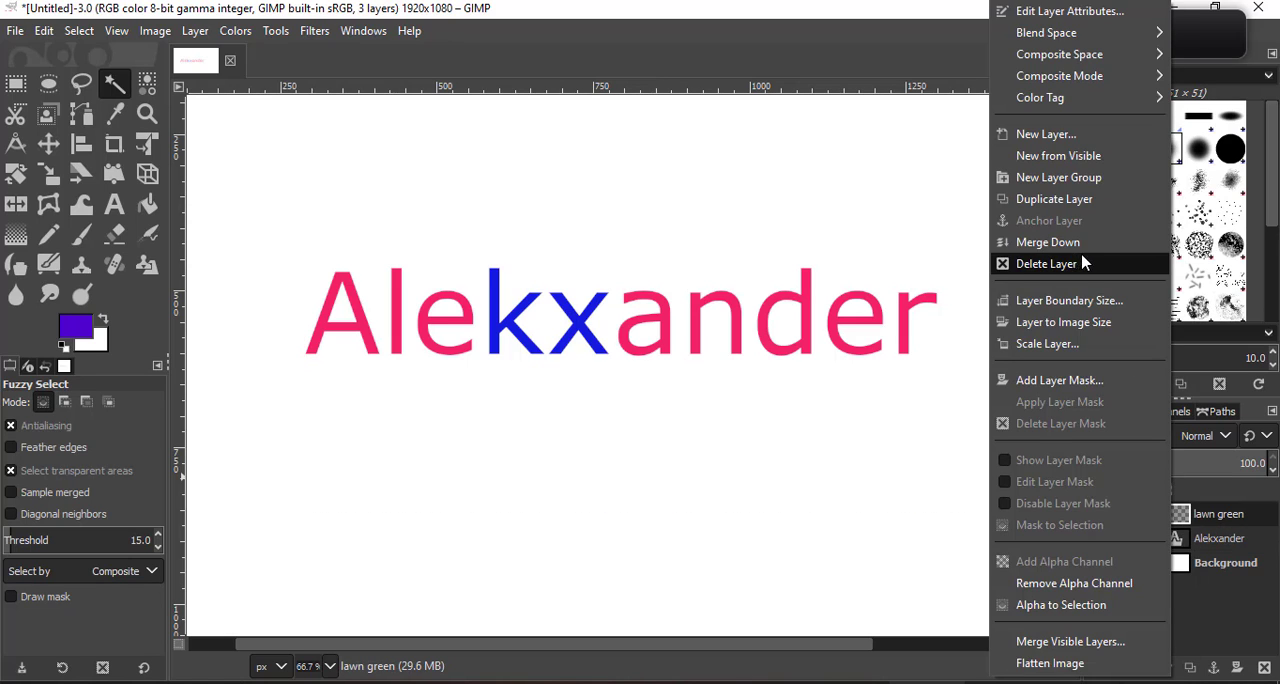
click(1122, 244)
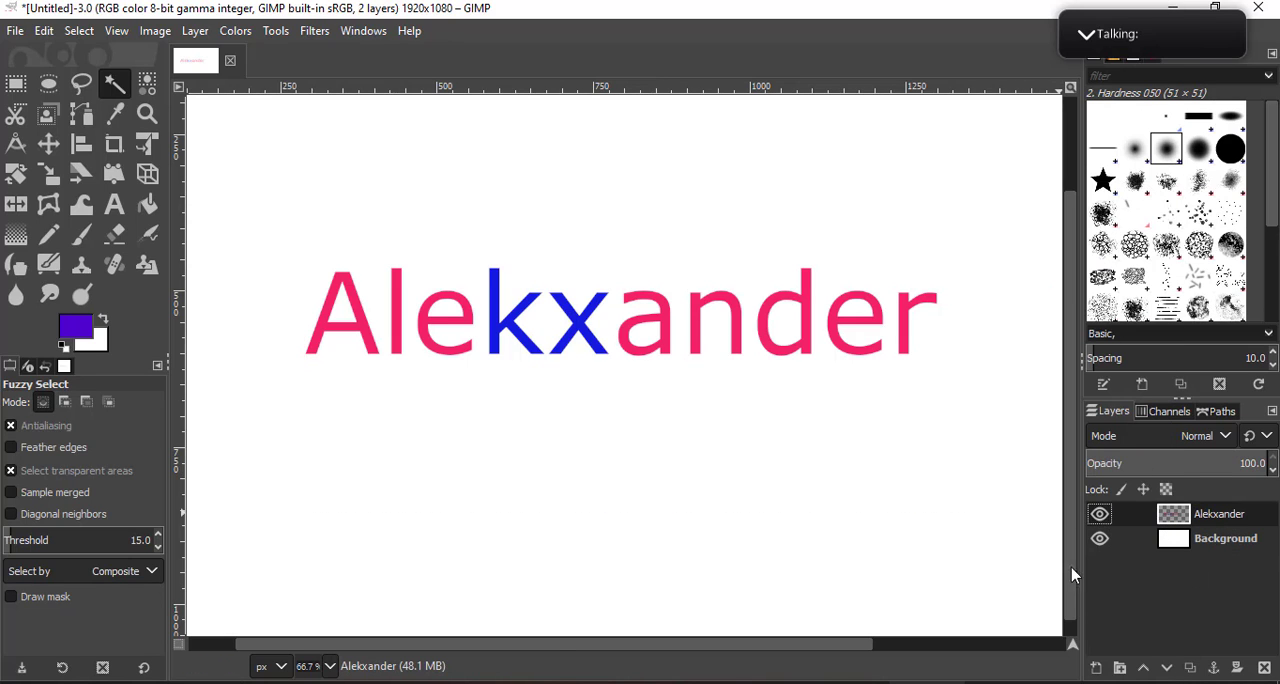
- Hide the white Background layer
click(1100, 538)
scroll(606, 392, down, 3)
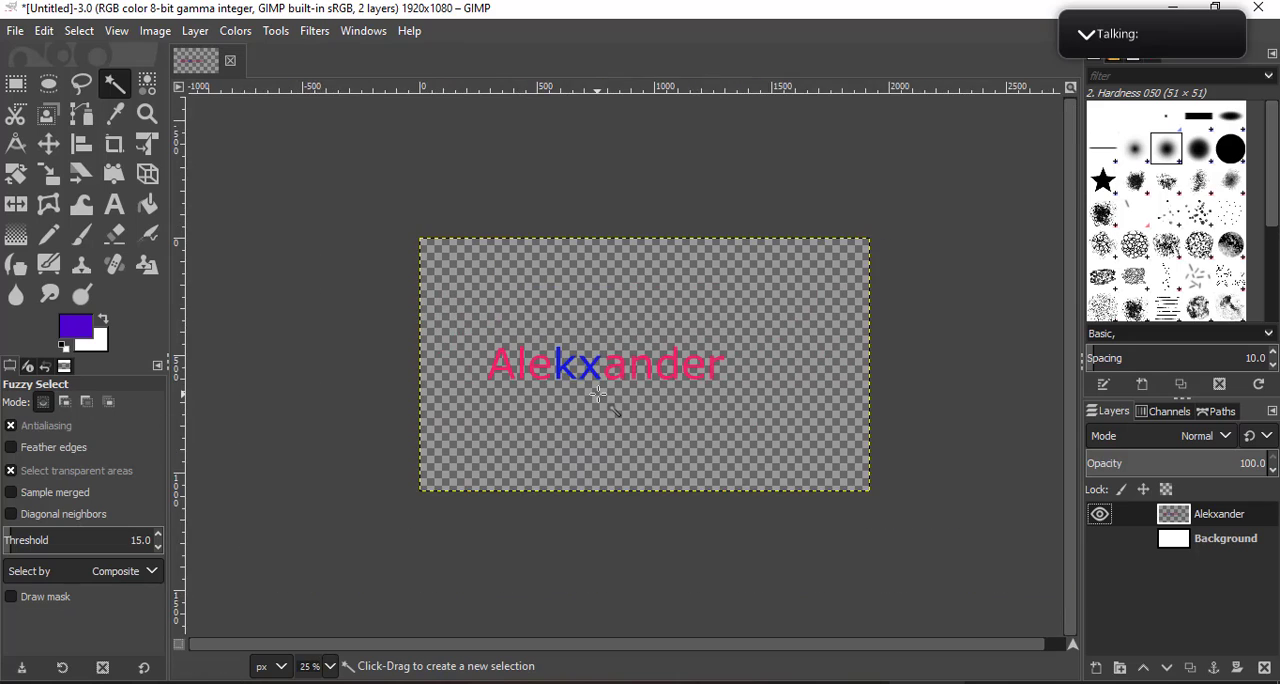
scroll(602, 393, up, 3)
- Copy the name layer and paste it as a new layer above the original
click(279, 33)
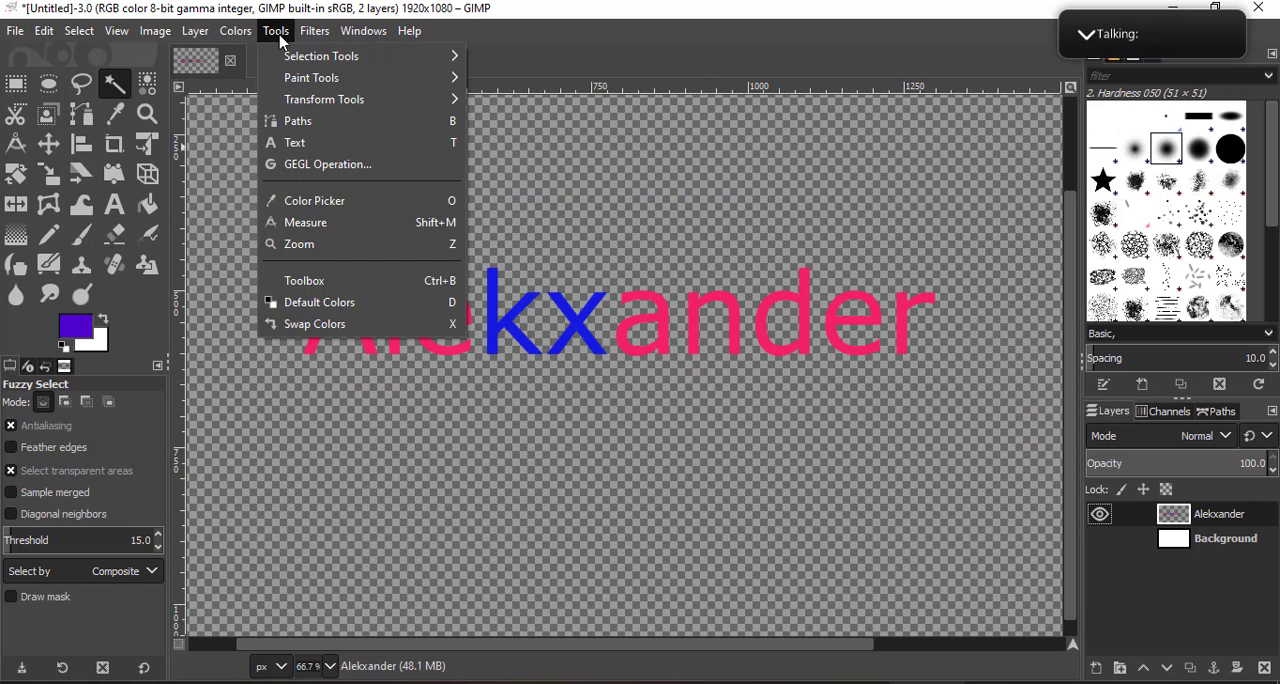
click(1187, 511)
key(ctrl+c)
key(ctrl+v)
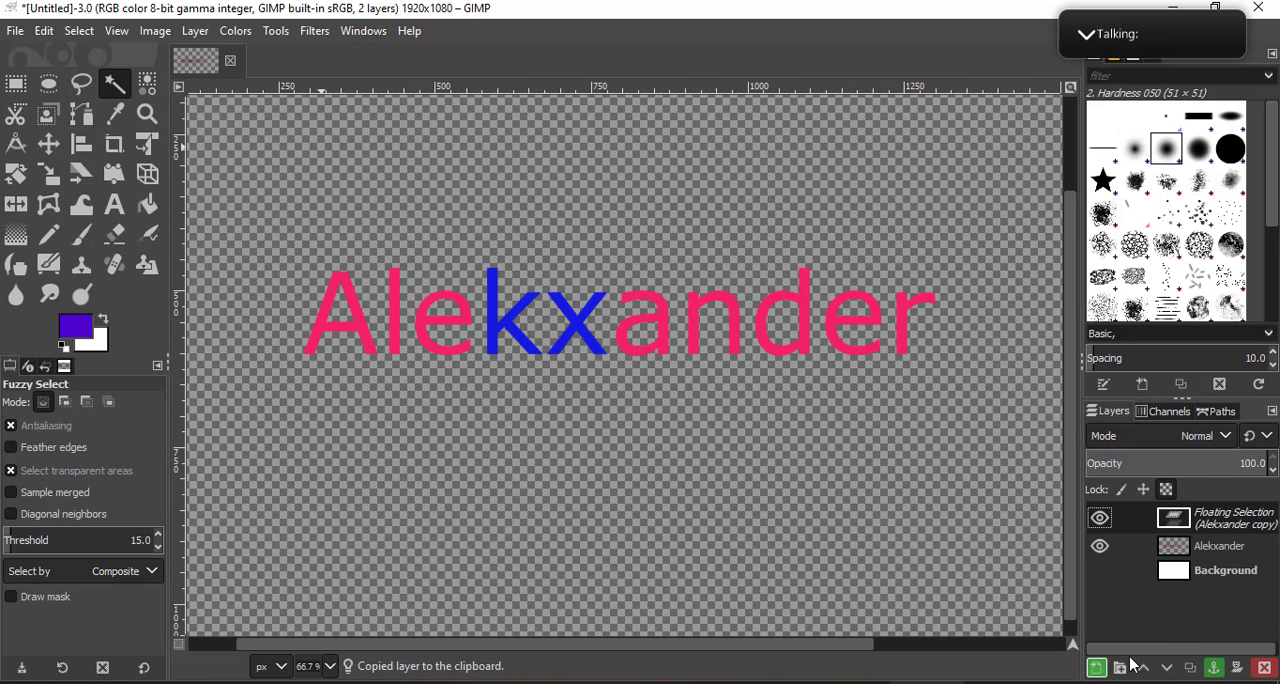
click(1097, 668)
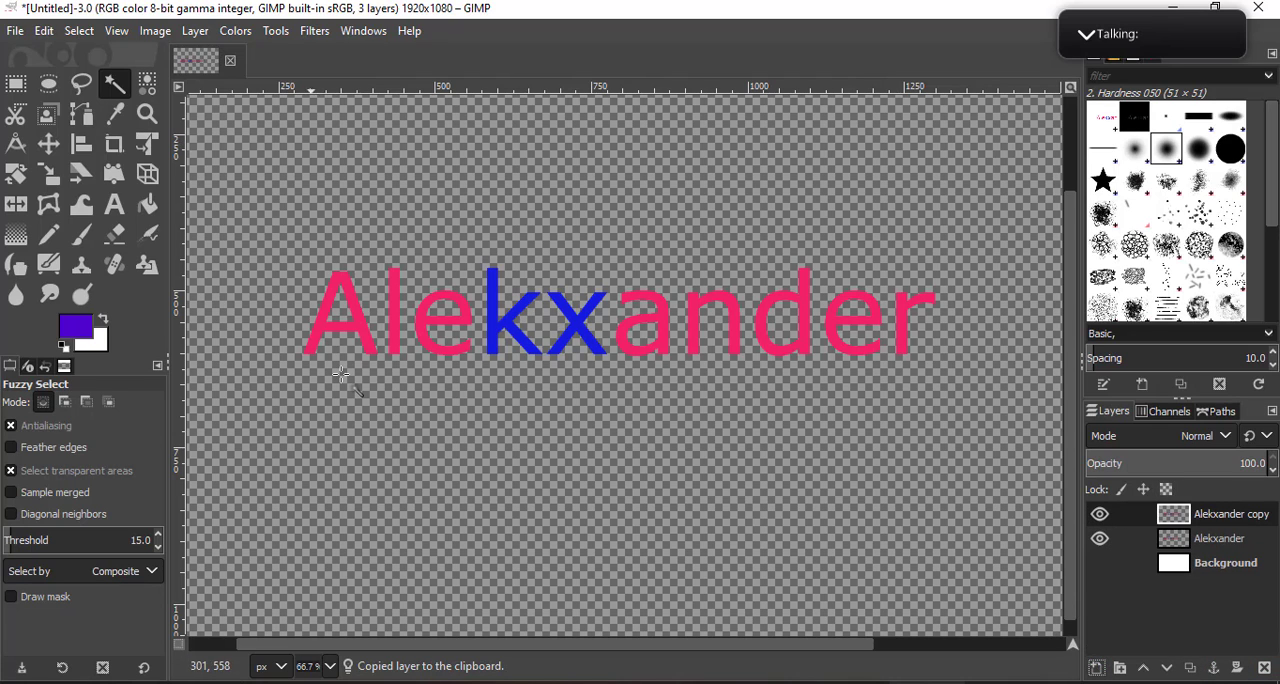
- Apply a Gaussian Blur to the copied name layer with unlinked sizes of X 81.14 and Y 56.69
click(310, 33)
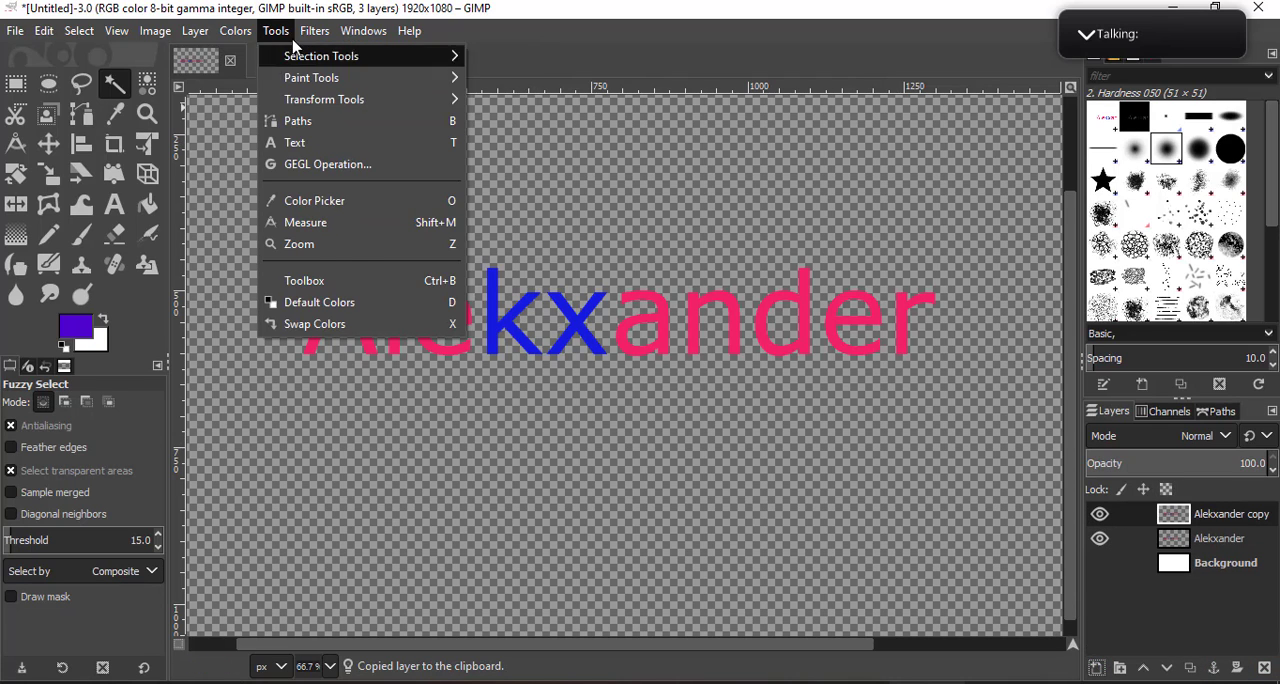
mouse_move(414, 145)
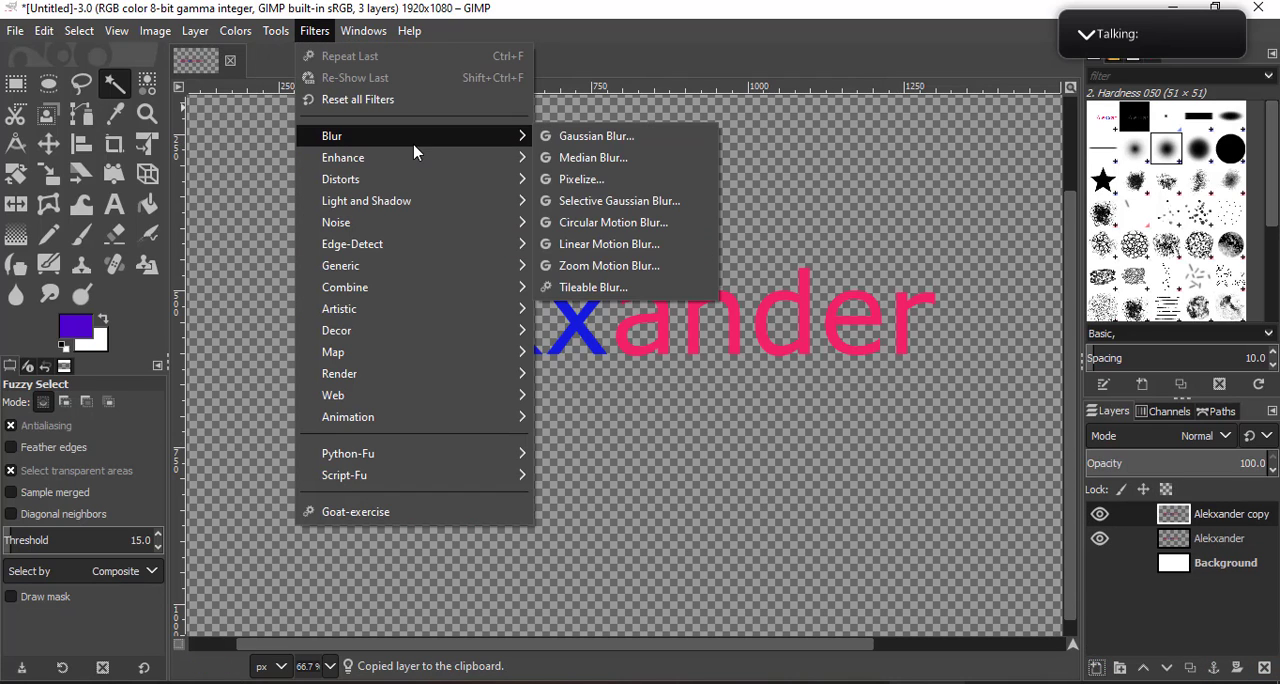
click(620, 137)
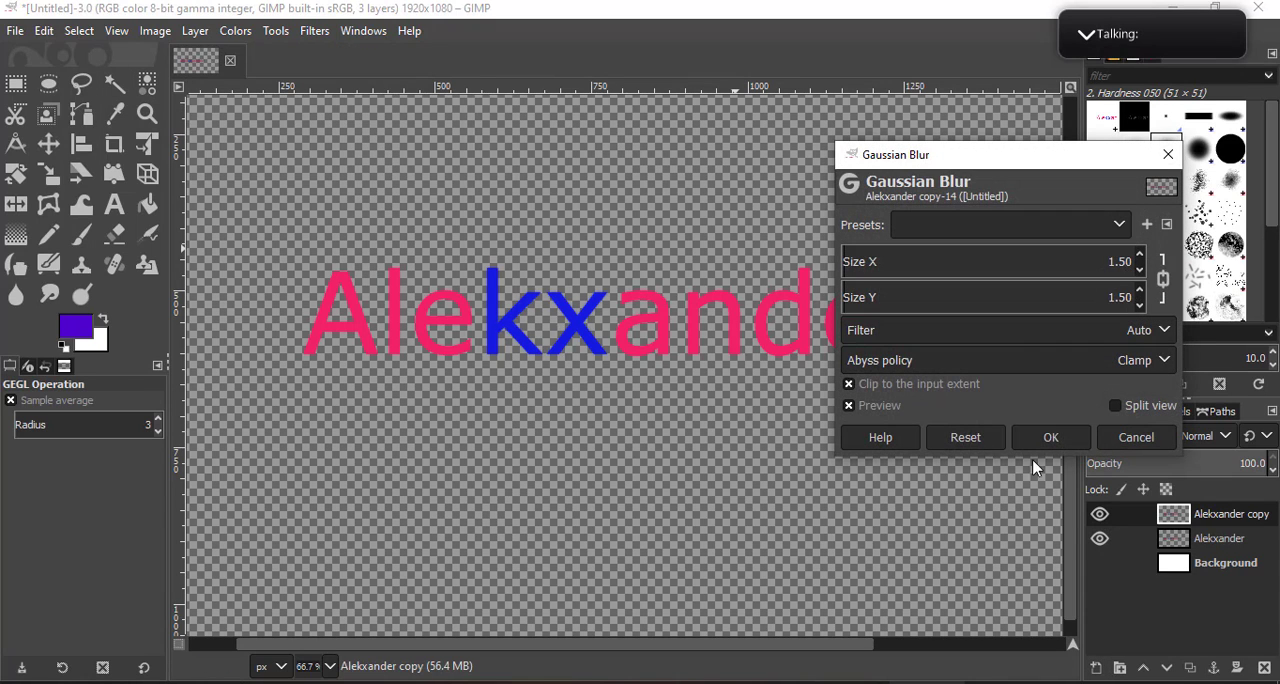
drag(937, 285, 1037, 266)
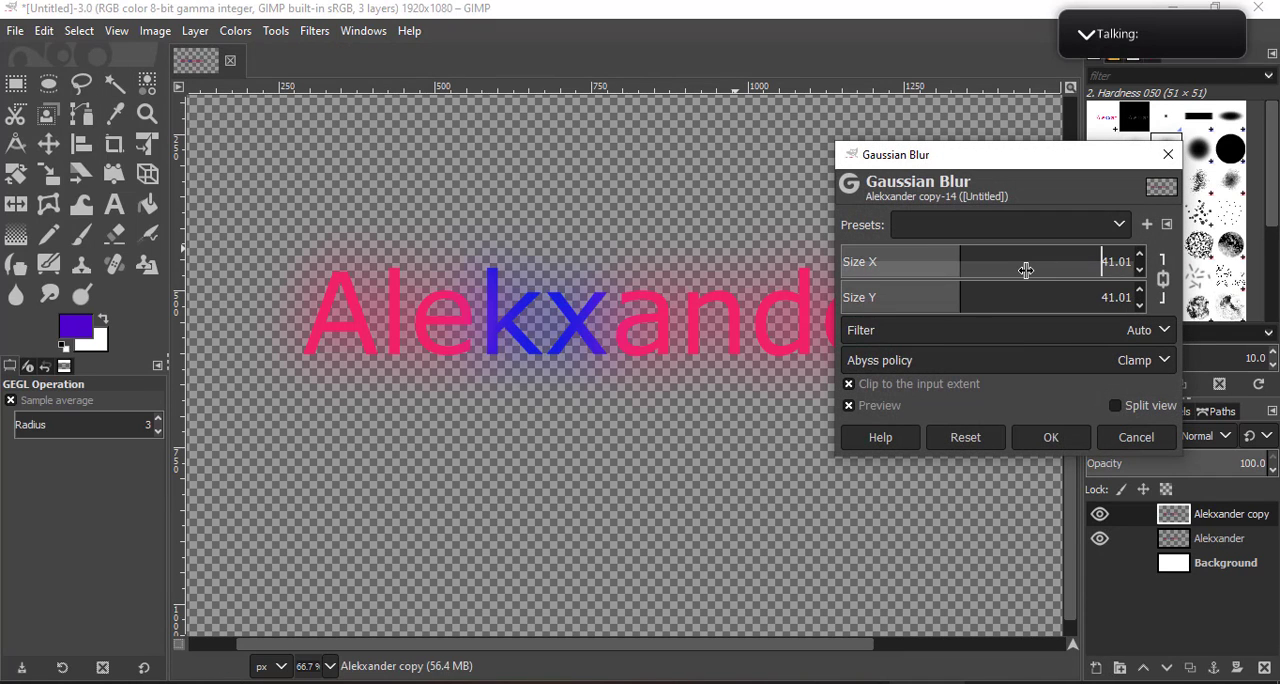
drag(934, 267, 896, 278)
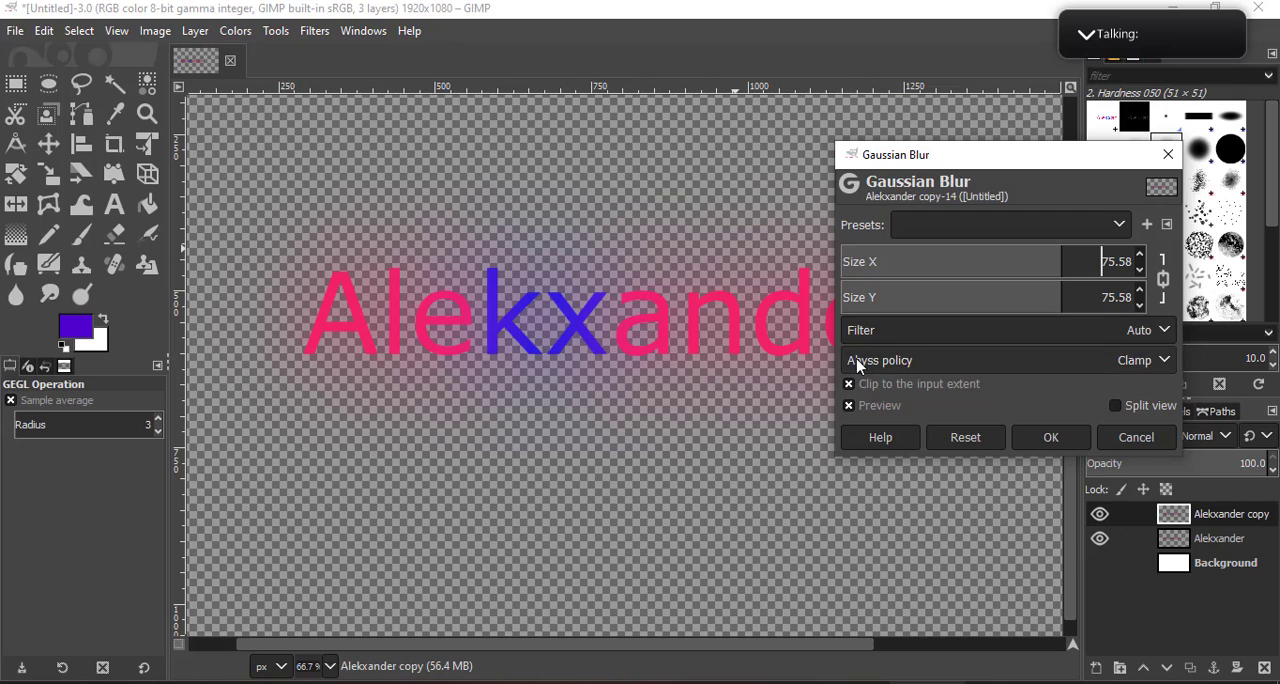
drag(1057, 297, 781, 294)
click(1163, 286)
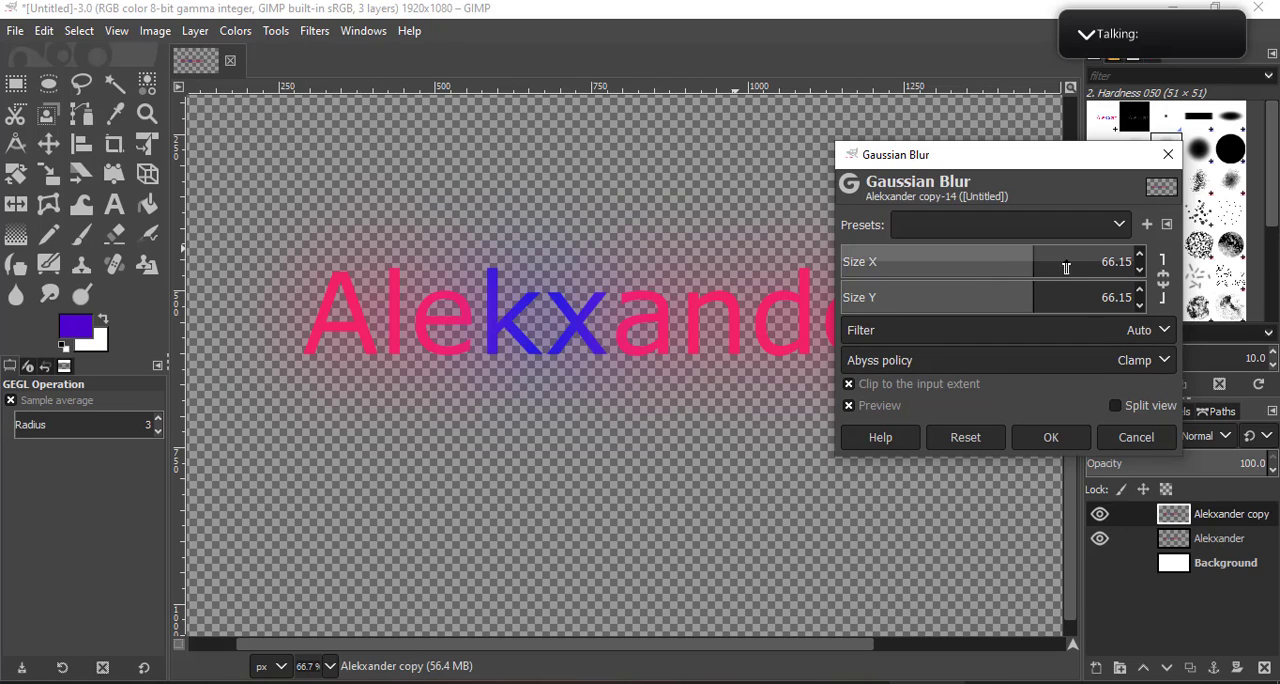
mouse_move(1063, 263)
mouse_down()
mouse_move(1097, 258)
mouse_move(1084, 261)
mouse_up()
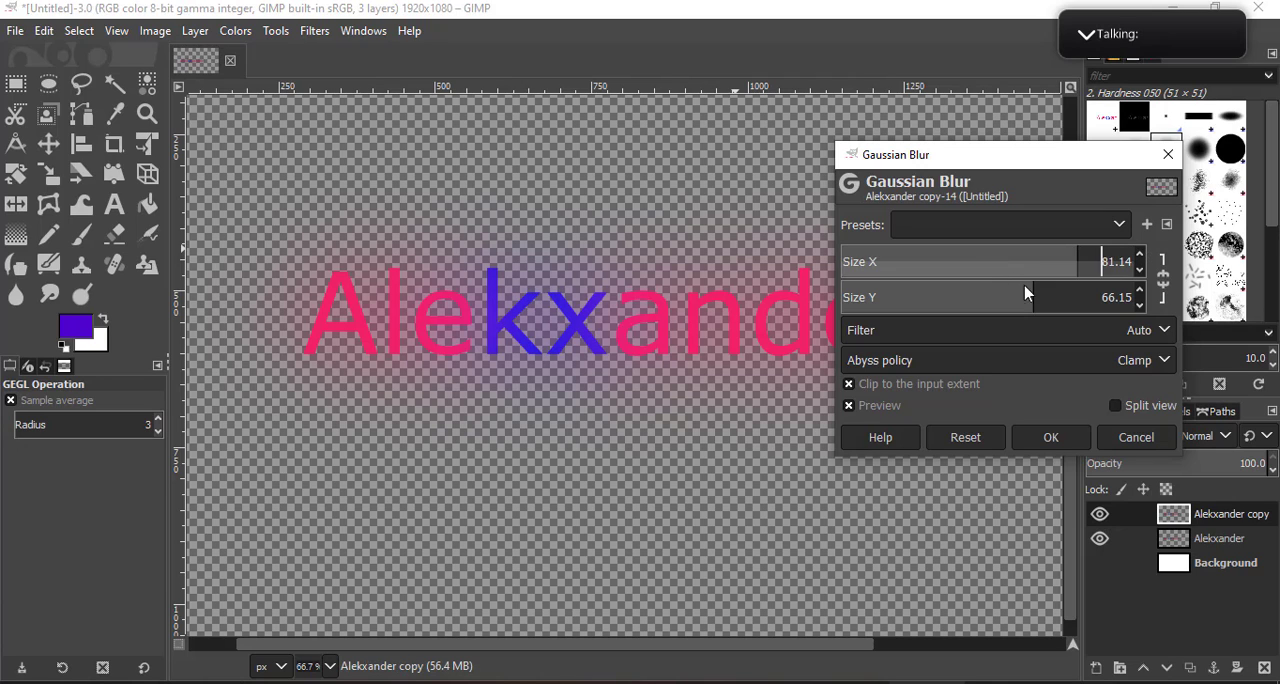
drag(1028, 298, 845, 313)
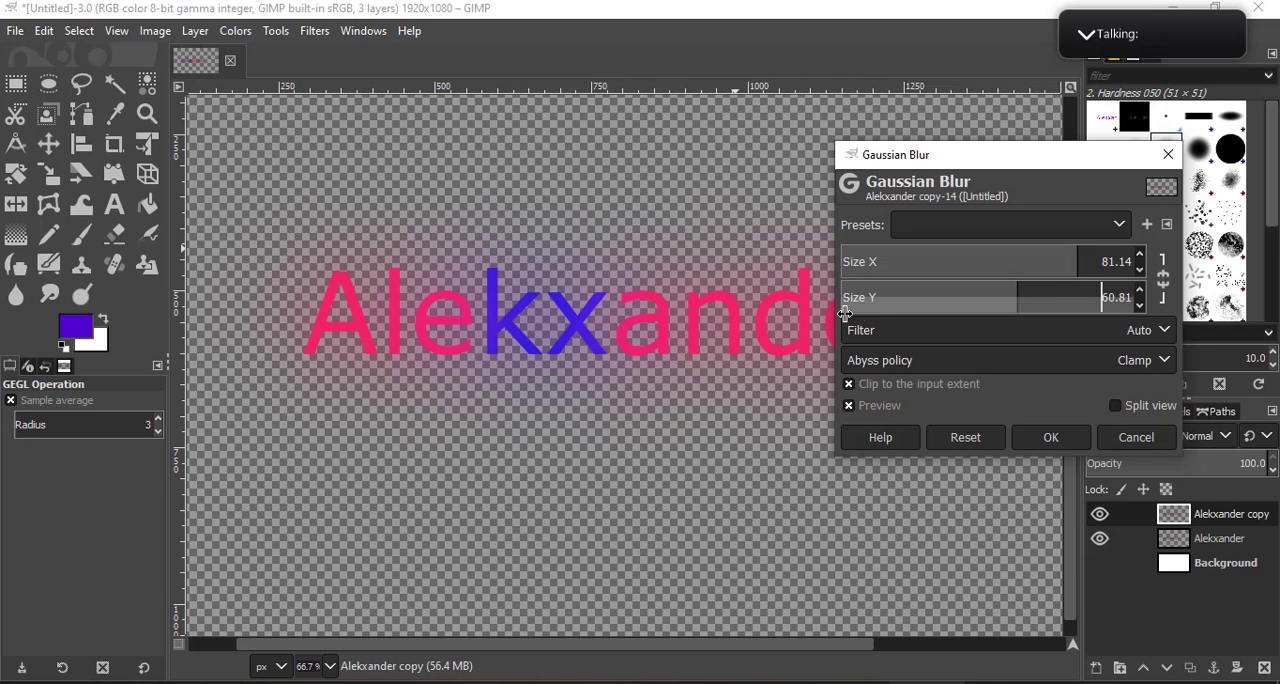
click(1049, 436)
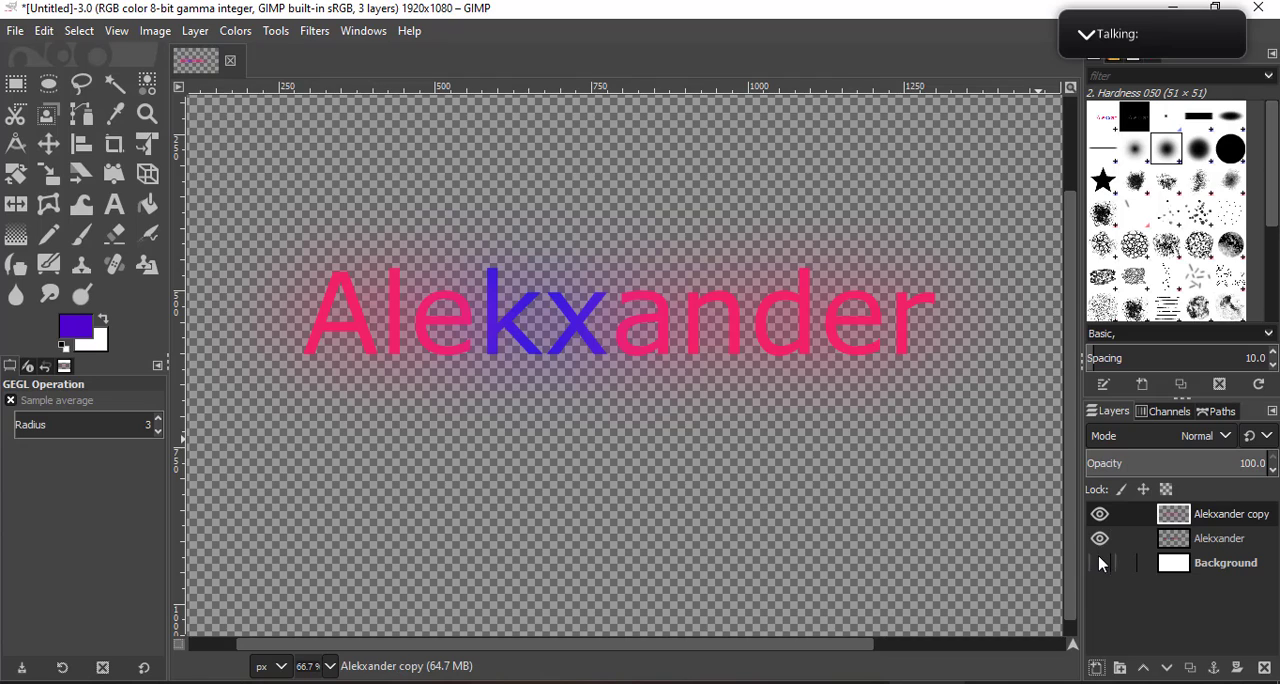
- Compare the glow effect with the Background layer and the blurred copy each shown and hidden
click(1100, 564)
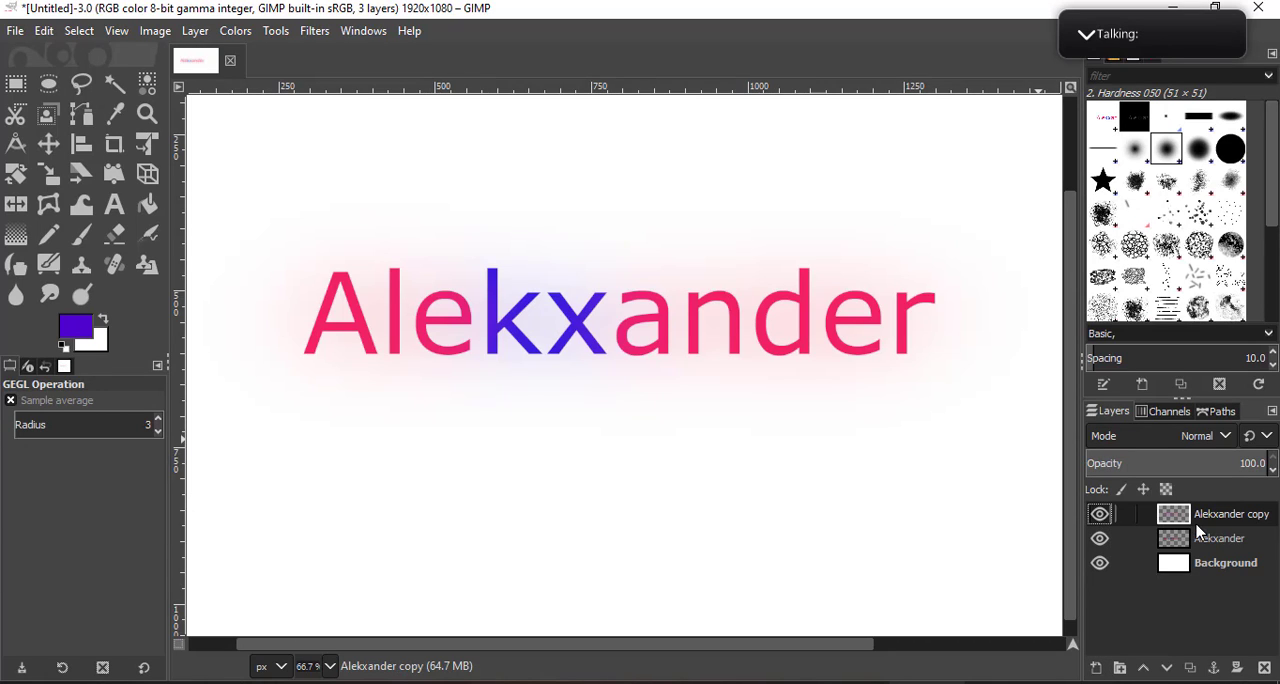
click(1100, 564)
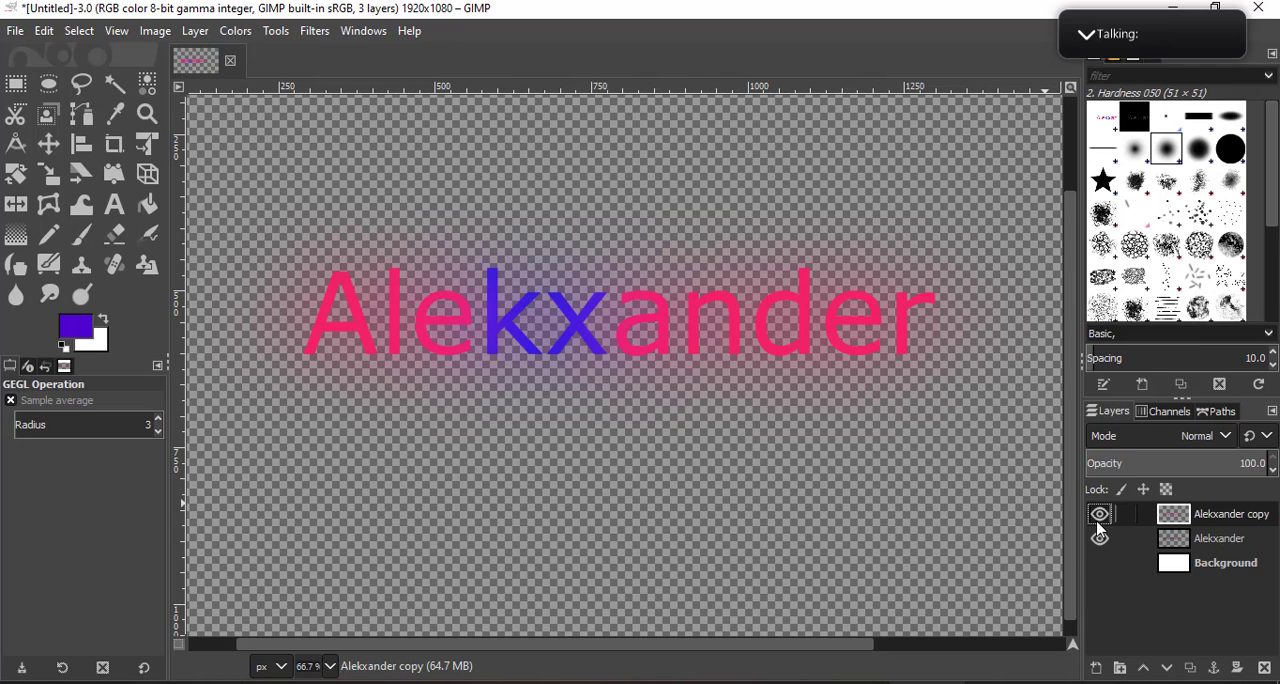
click(1101, 543)
click(1101, 517)
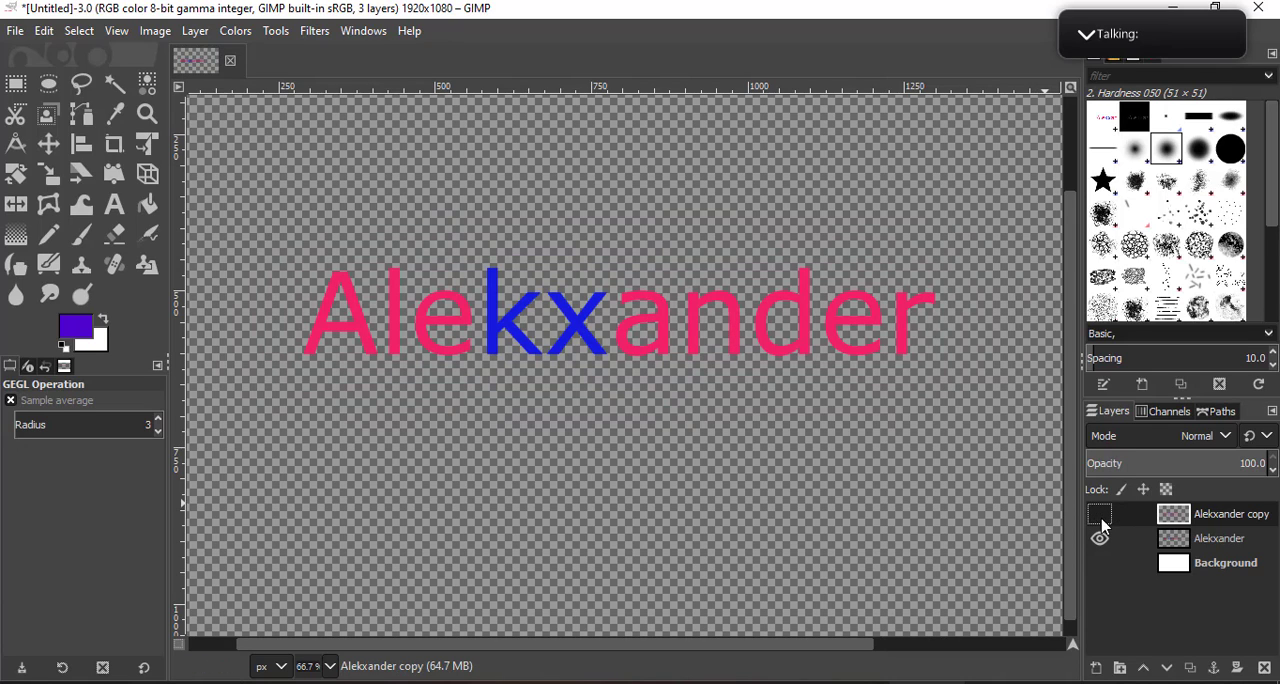
click(1101, 517)
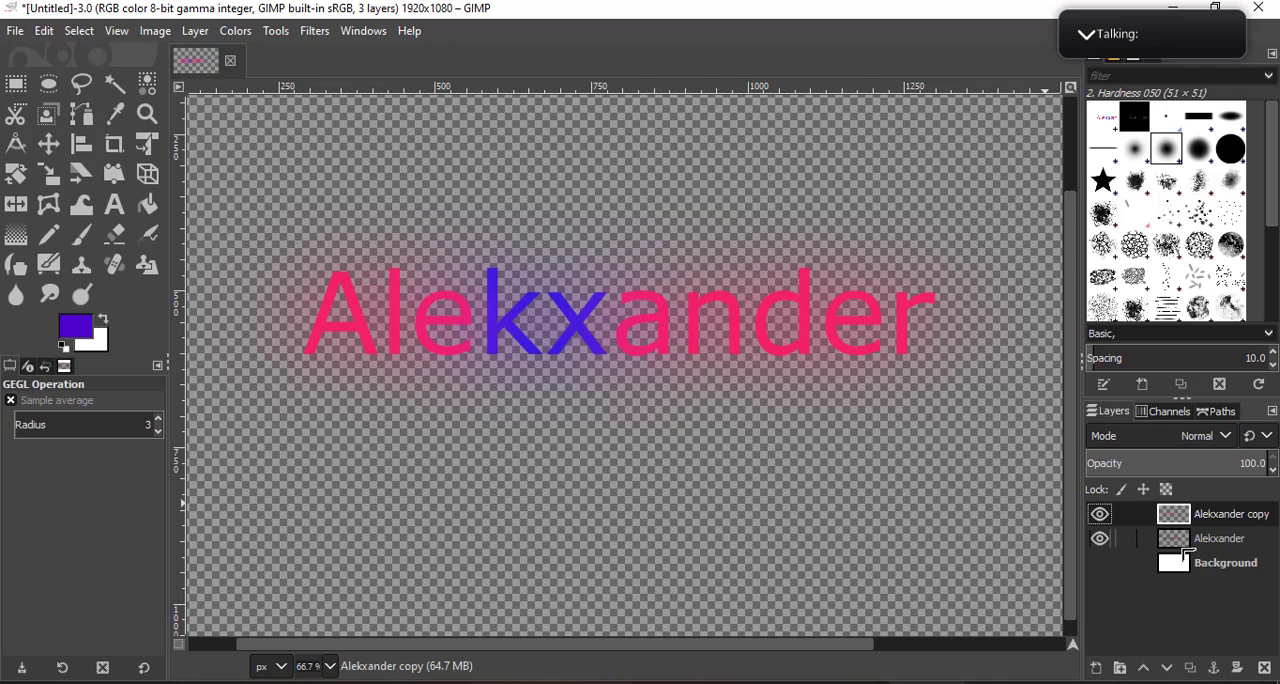
- Select the original name layer and examine the glow with and without the white Background
drag(1175, 520, 1228, 506)
click(1100, 563)
click(1100, 563)
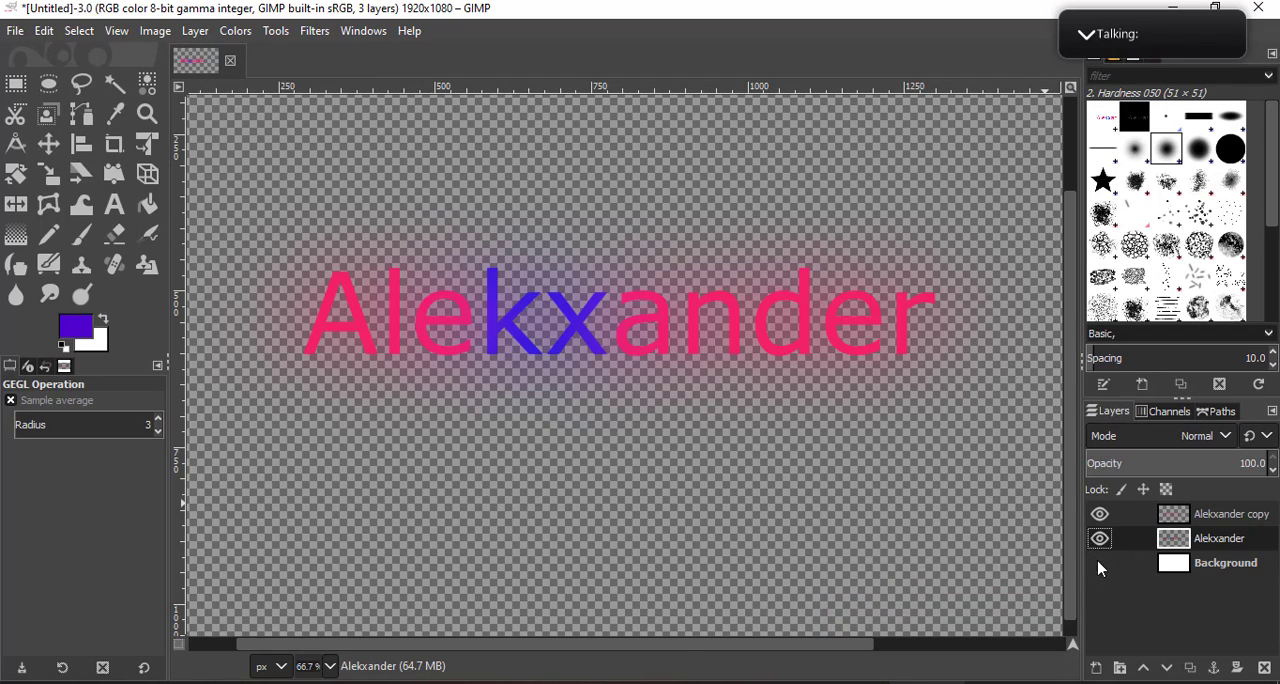
scroll(376, 293, up, 1)
scroll(376, 293, up, 2)
scroll(697, 451, down, 4)
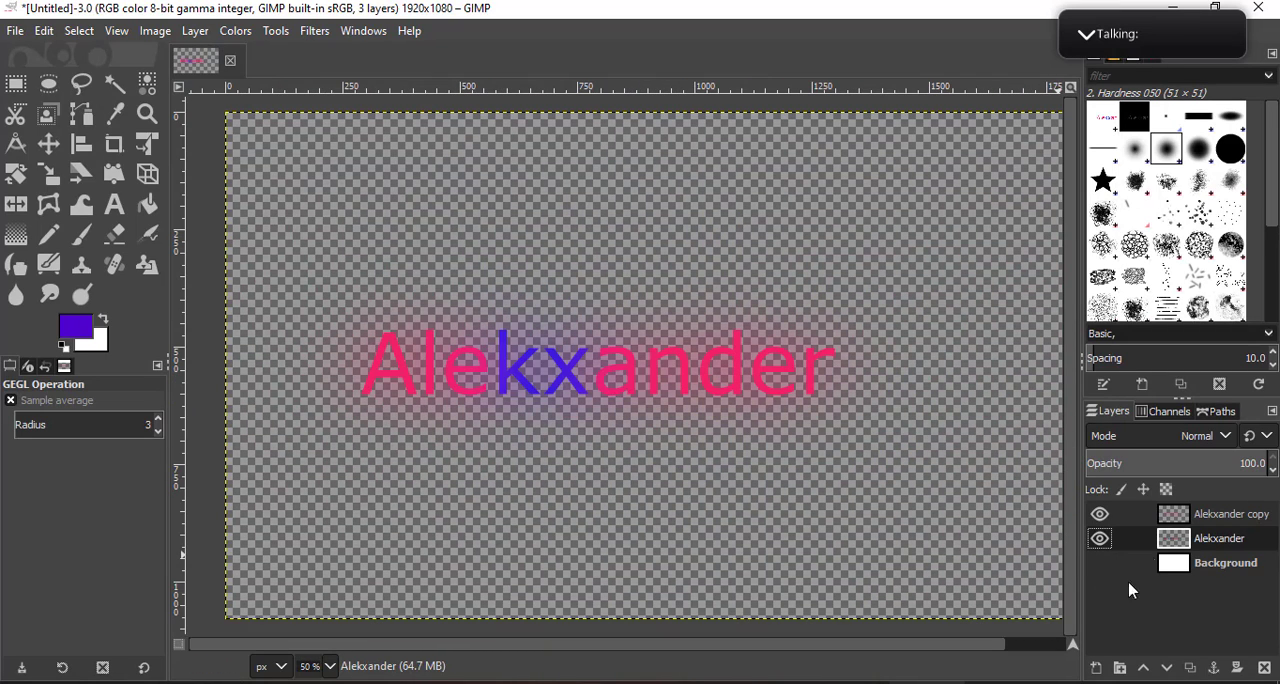
click(1100, 563)
click(1100, 563)
- Undo the Gaussian Blur on the copied name layer and make that copy active again
key(ctrl+z)
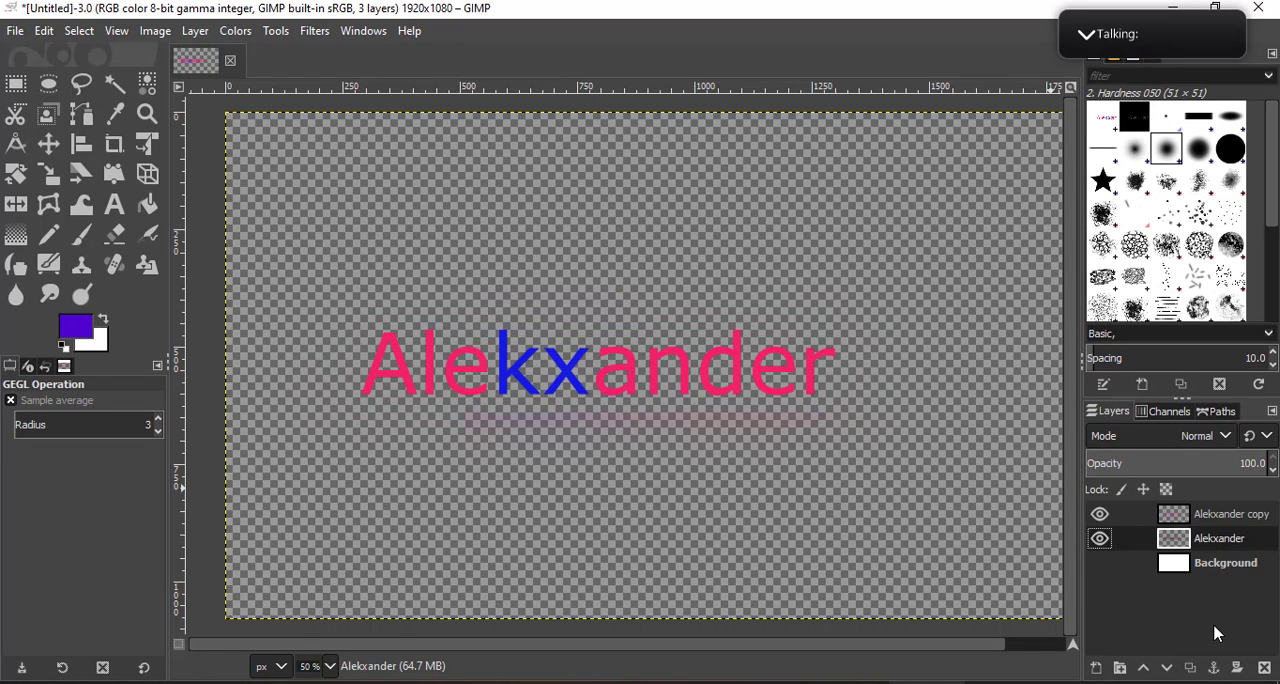
key(ctrl+z)
- Show the white Background layer behind the two name layers again and make it the active layer
click(1097, 670)
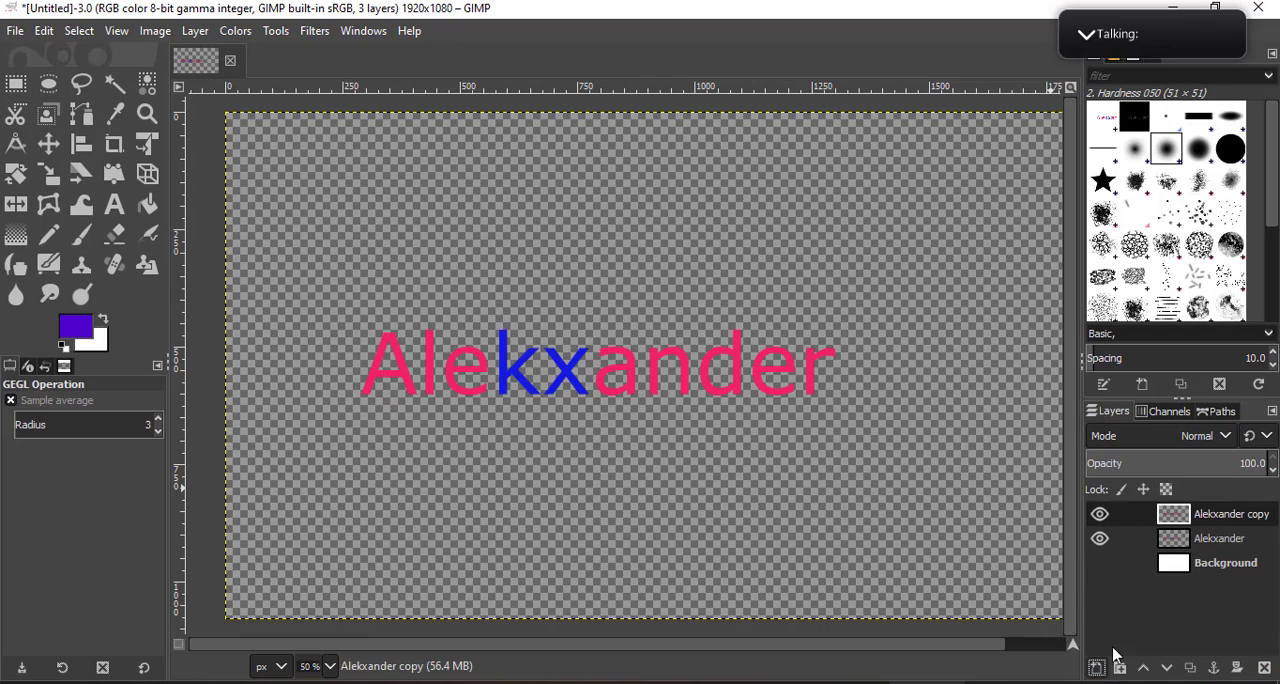
drag(1200, 545, 1165, 545)
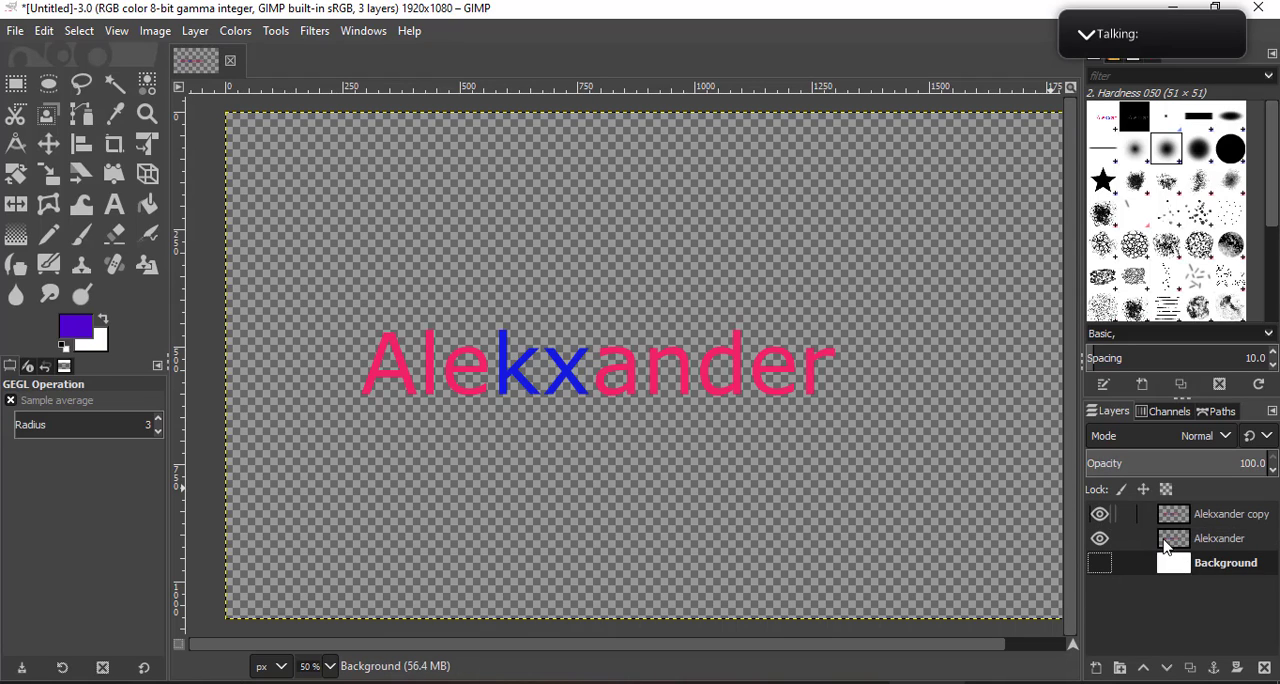
click(1100, 563)
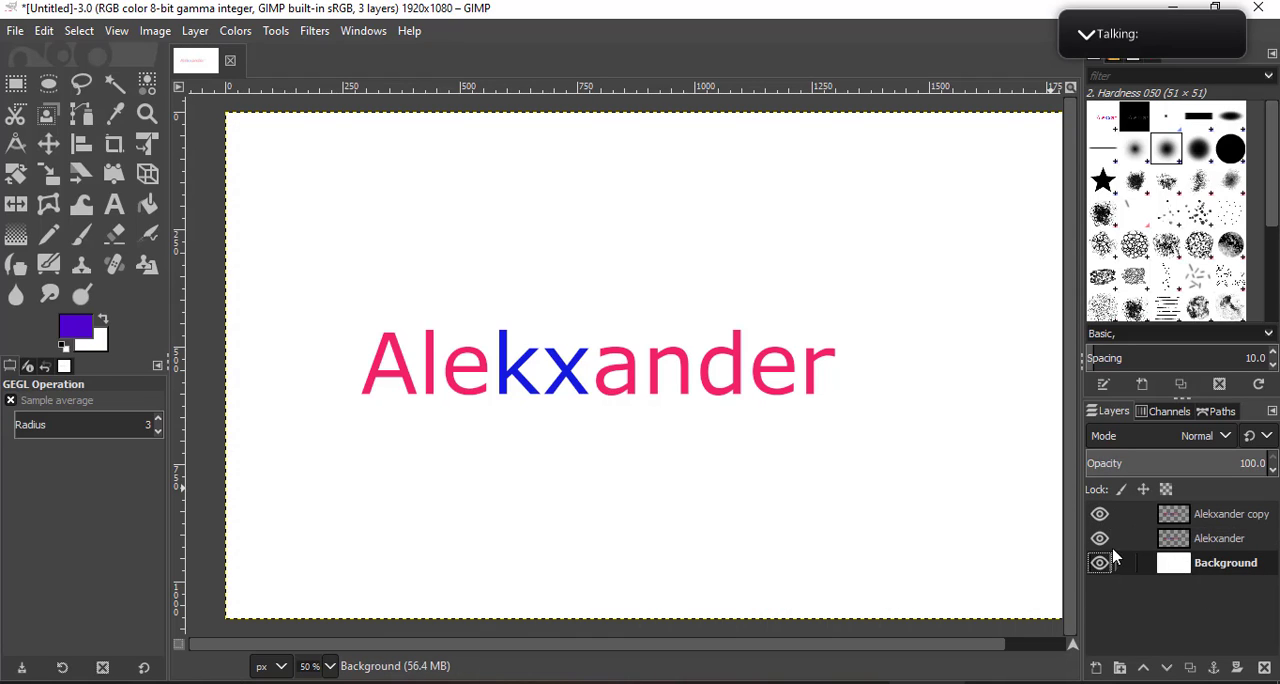
drag(1190, 518, 1175, 538)
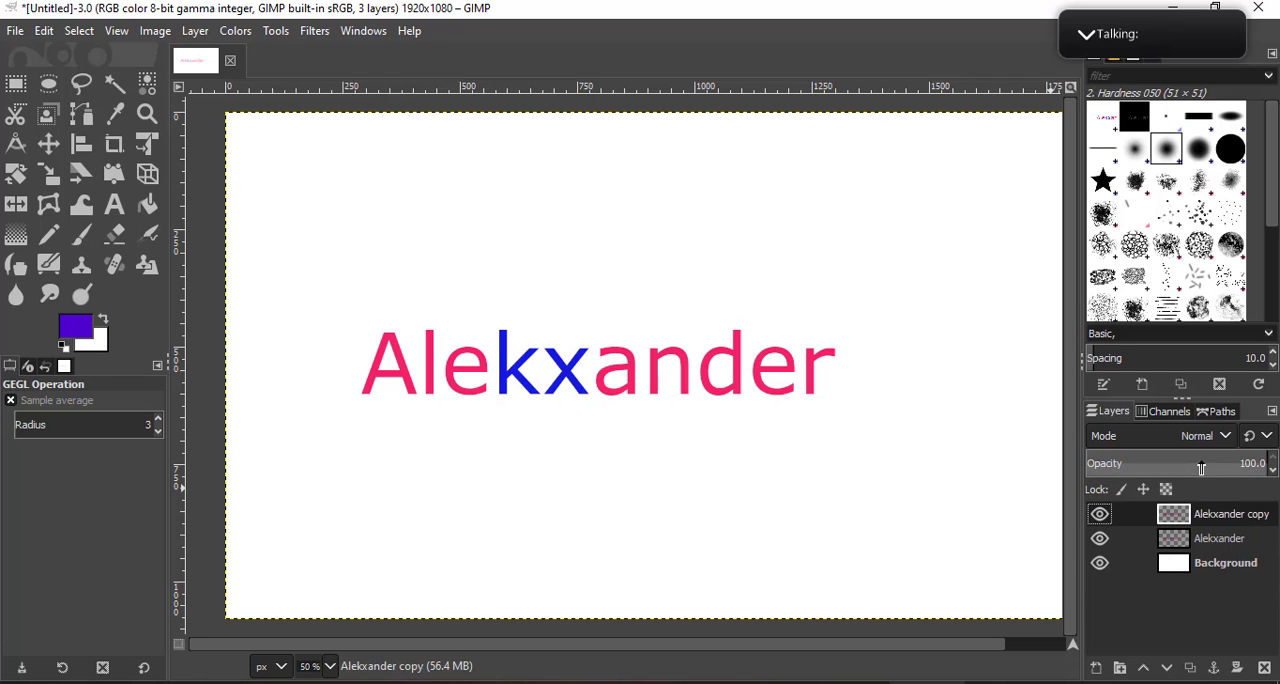
click(1222, 538)
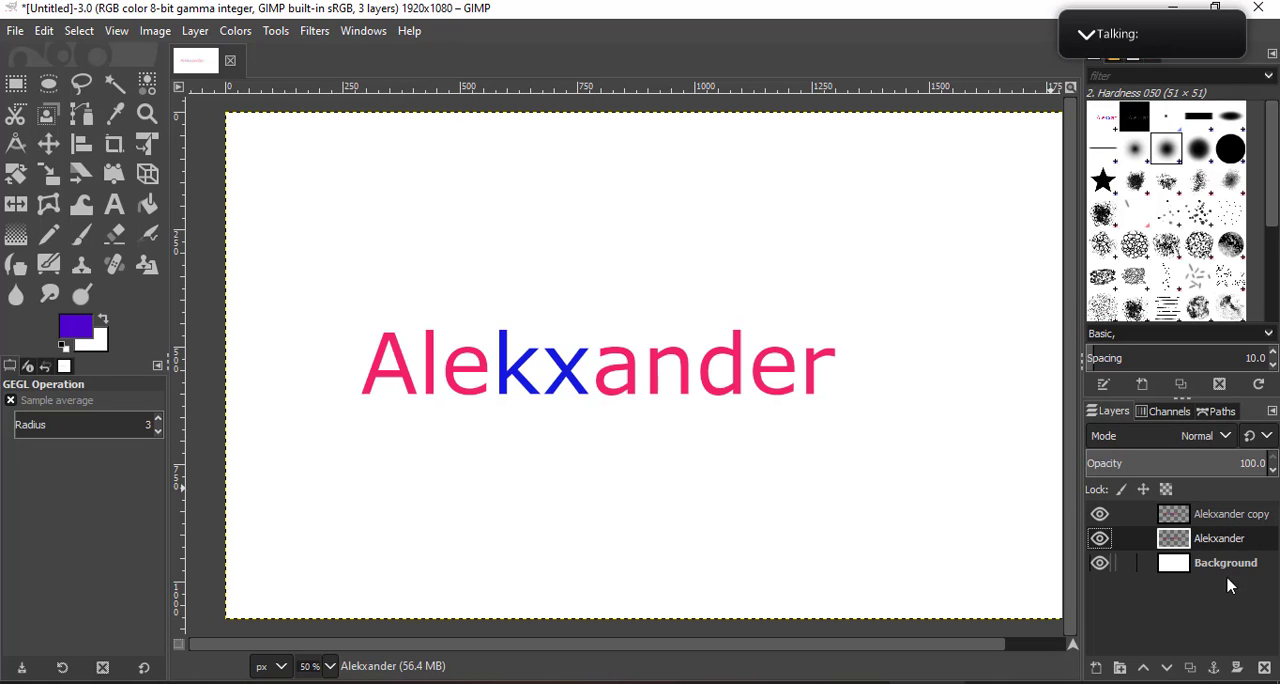
drag(1141, 543, 1122, 503)
click(1247, 517)
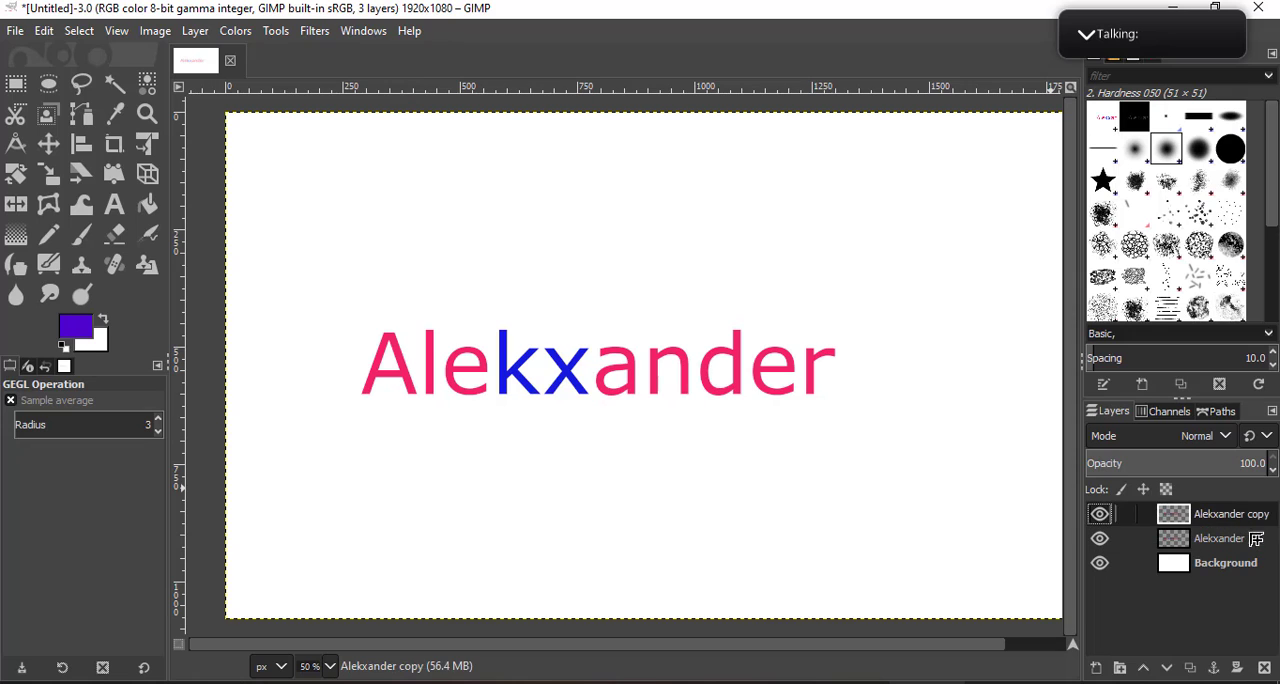
drag(1235, 569, 1104, 488)
- Save the image as alex.xcf in the Documents folder
key(ctrl+s)
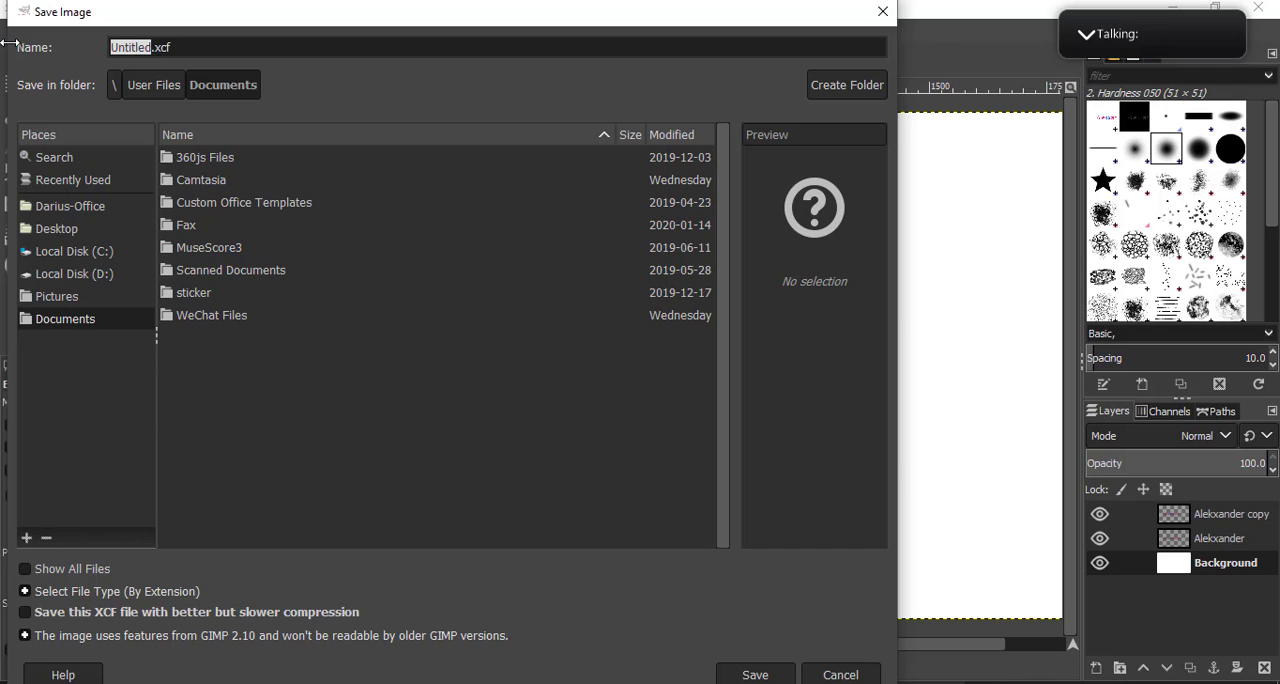
text(alex)
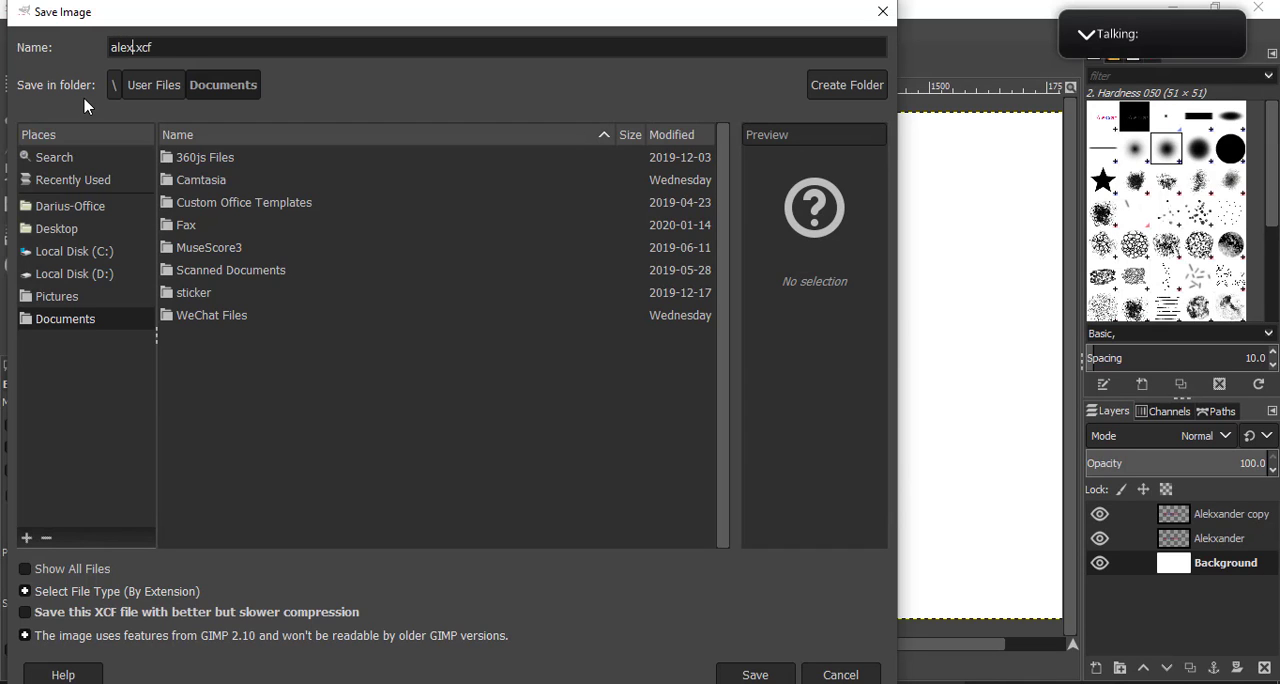
key(Return)
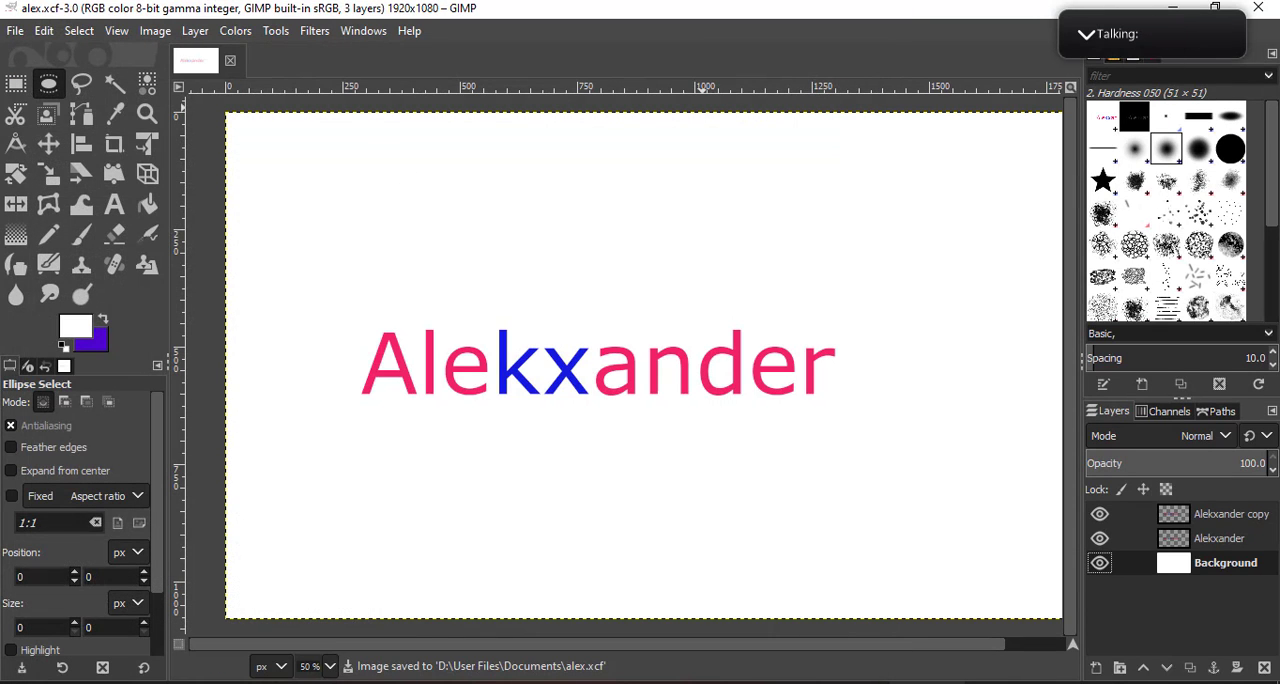
- Close the image editor and launch GIMP 2.10.8 again
click(1259, 14)
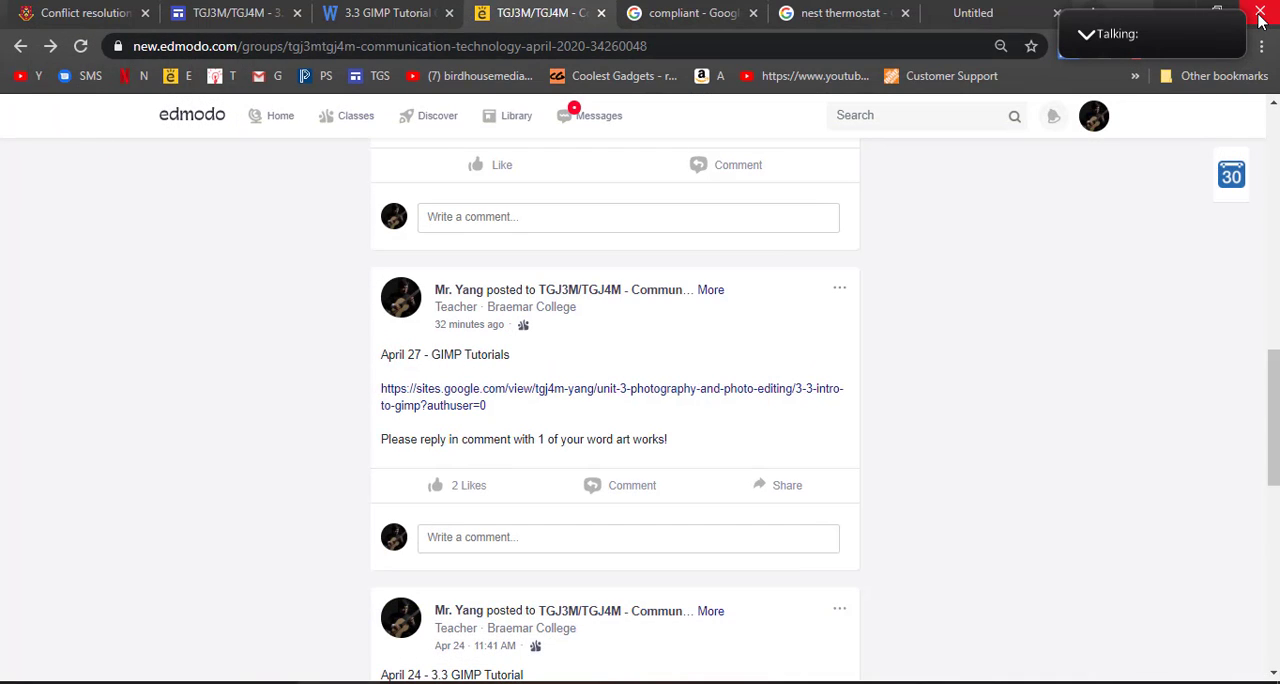
key(super)
text(gi)
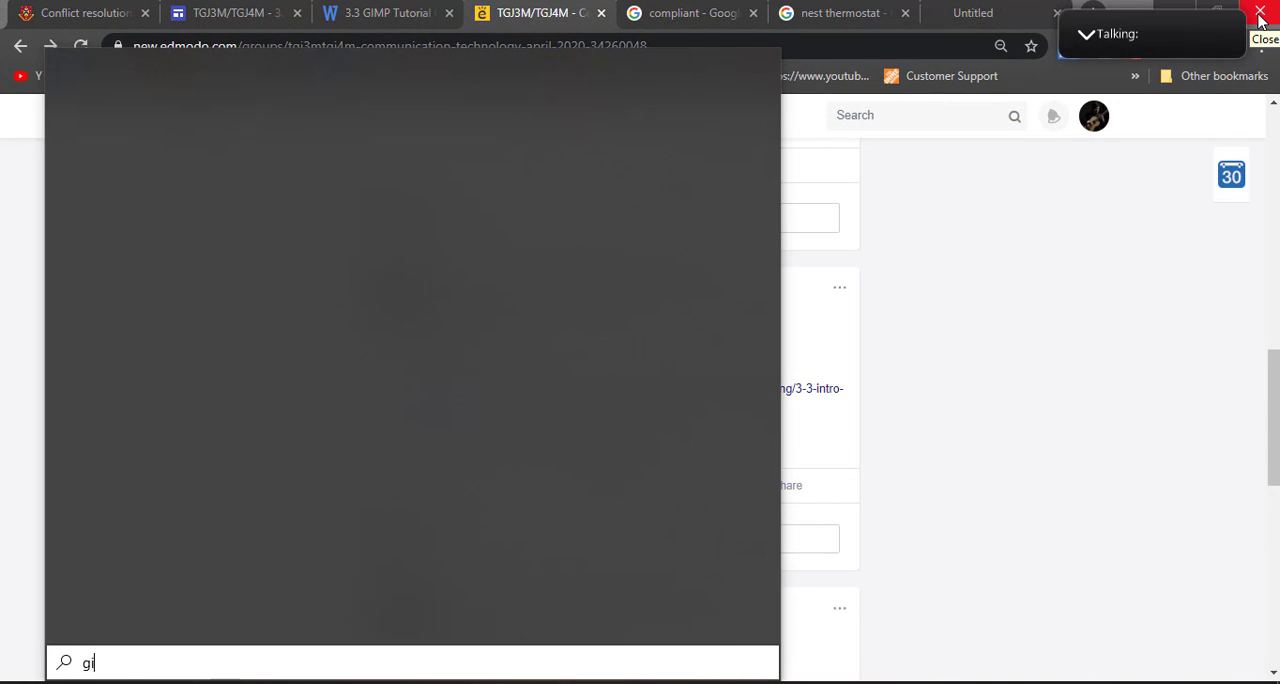
text(mp4)
key(BackSpace)
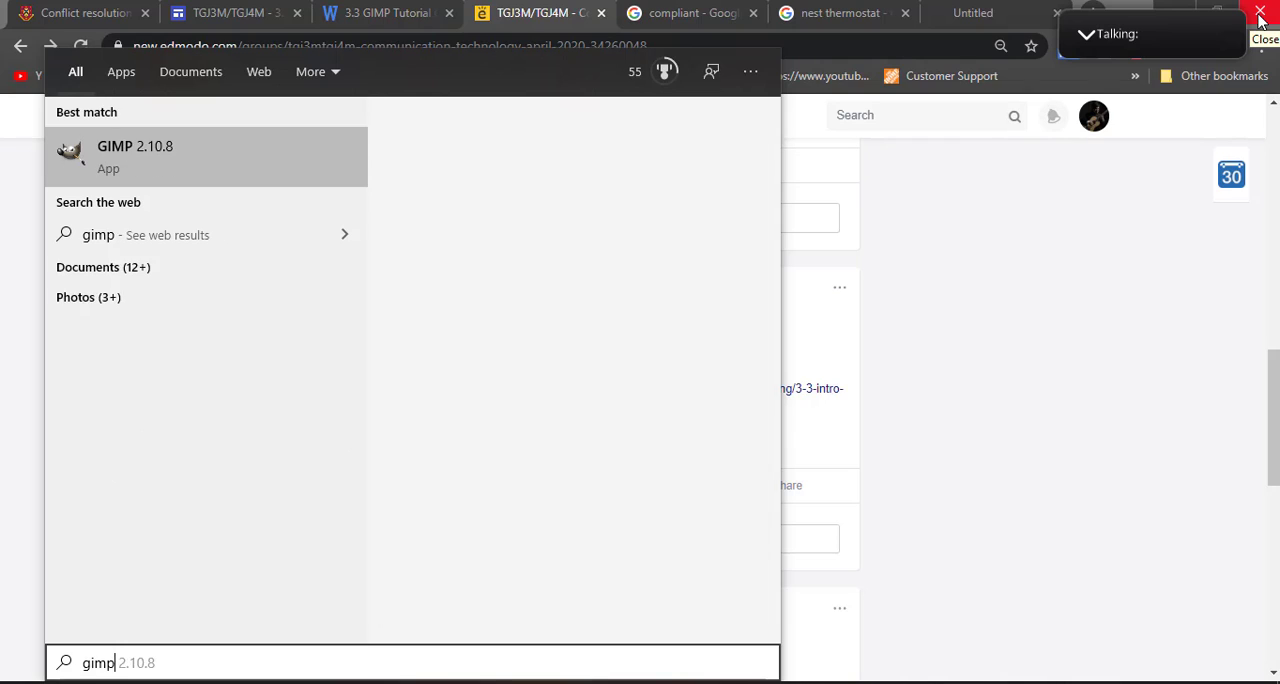
key(Return)
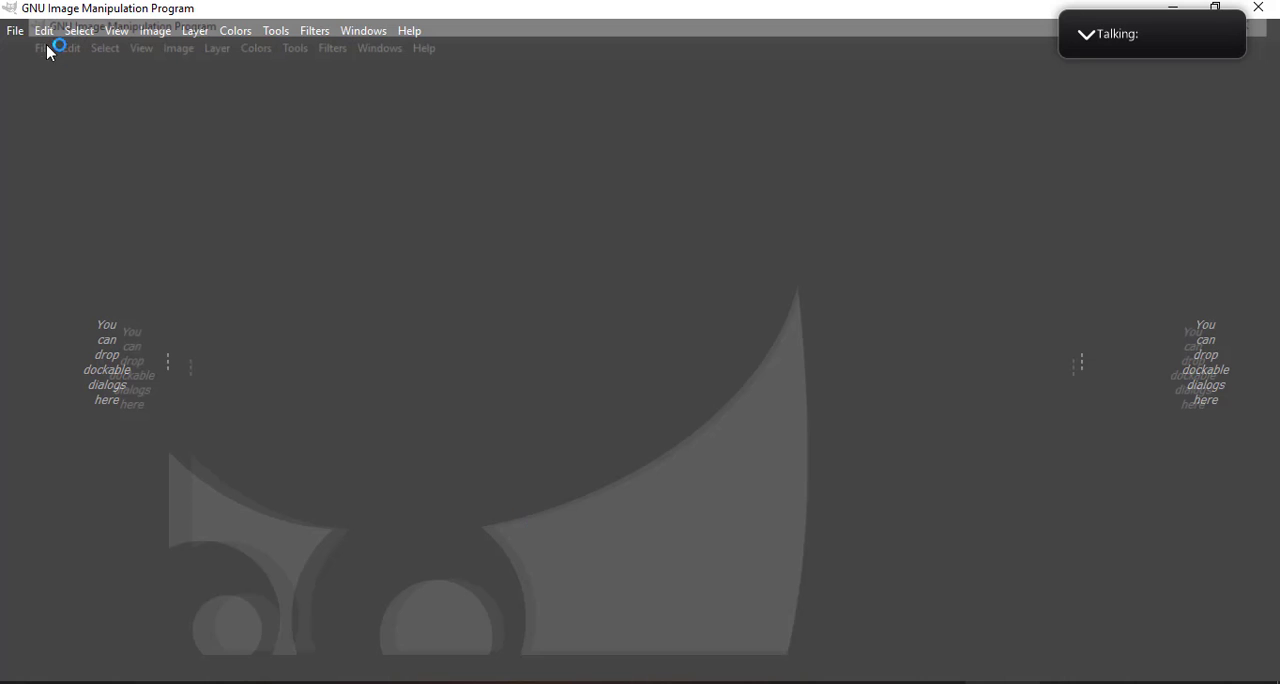
- Reopen alex.xcf from the recently used images
click(18, 36)
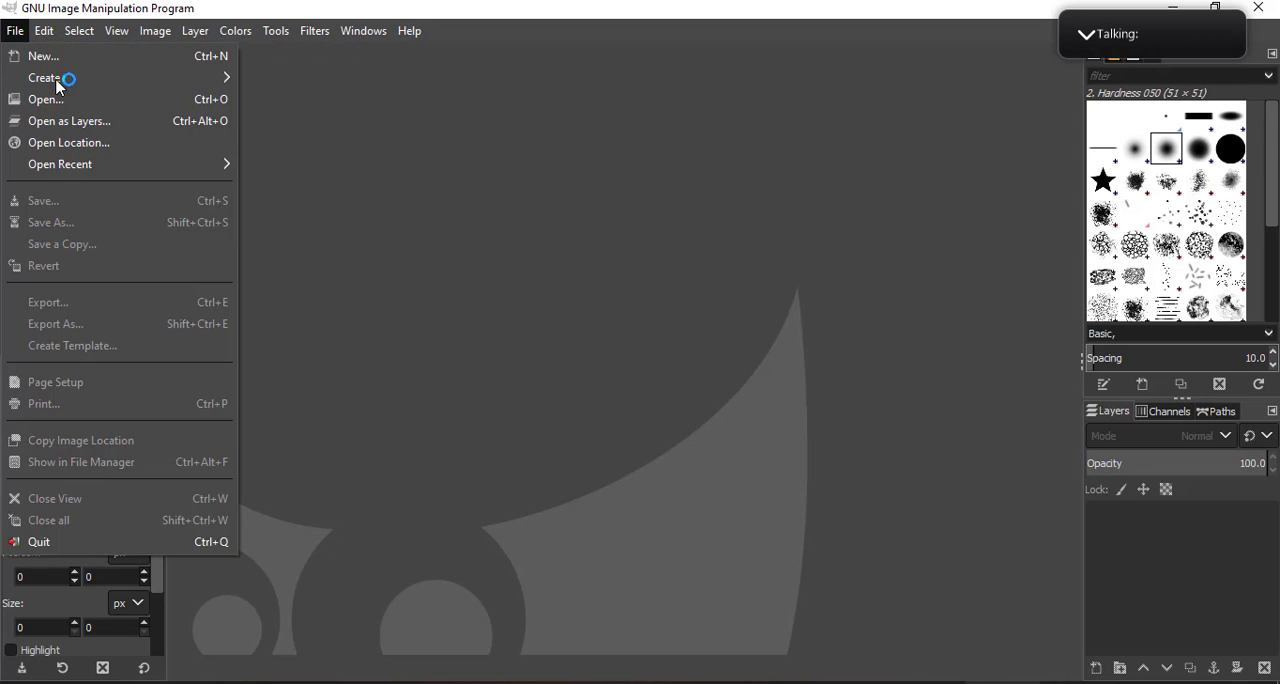
mouse_move(157, 166)
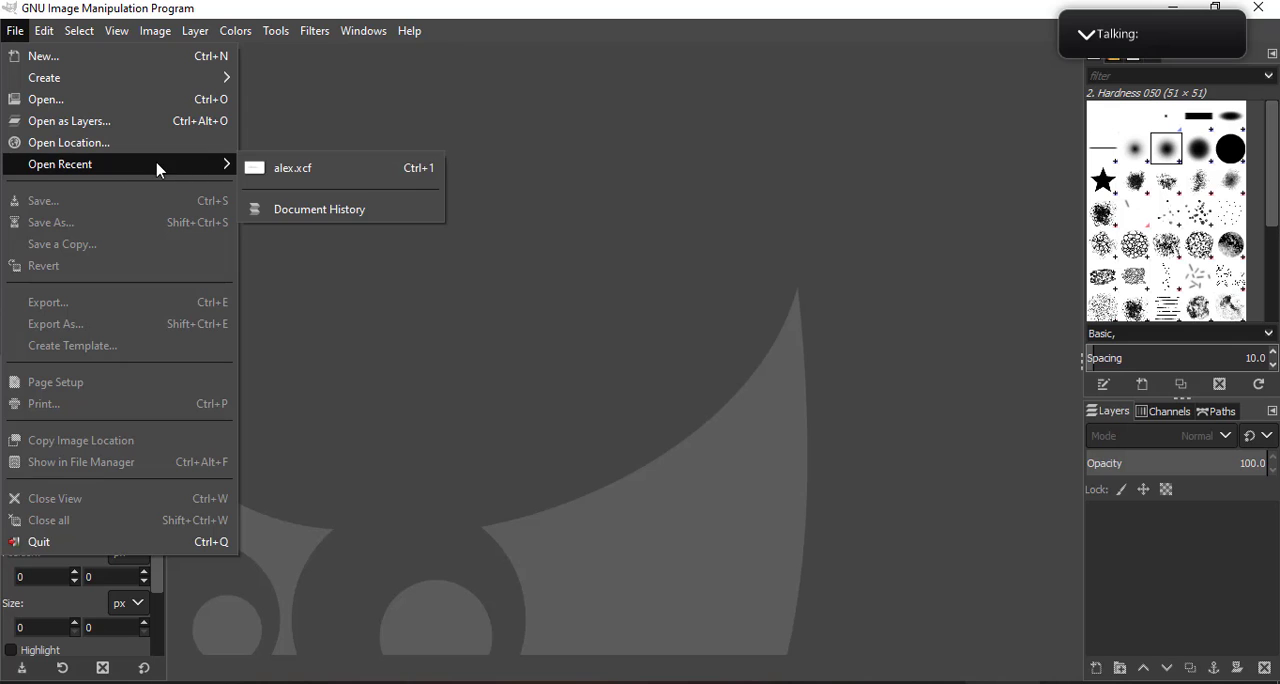
click(300, 170)
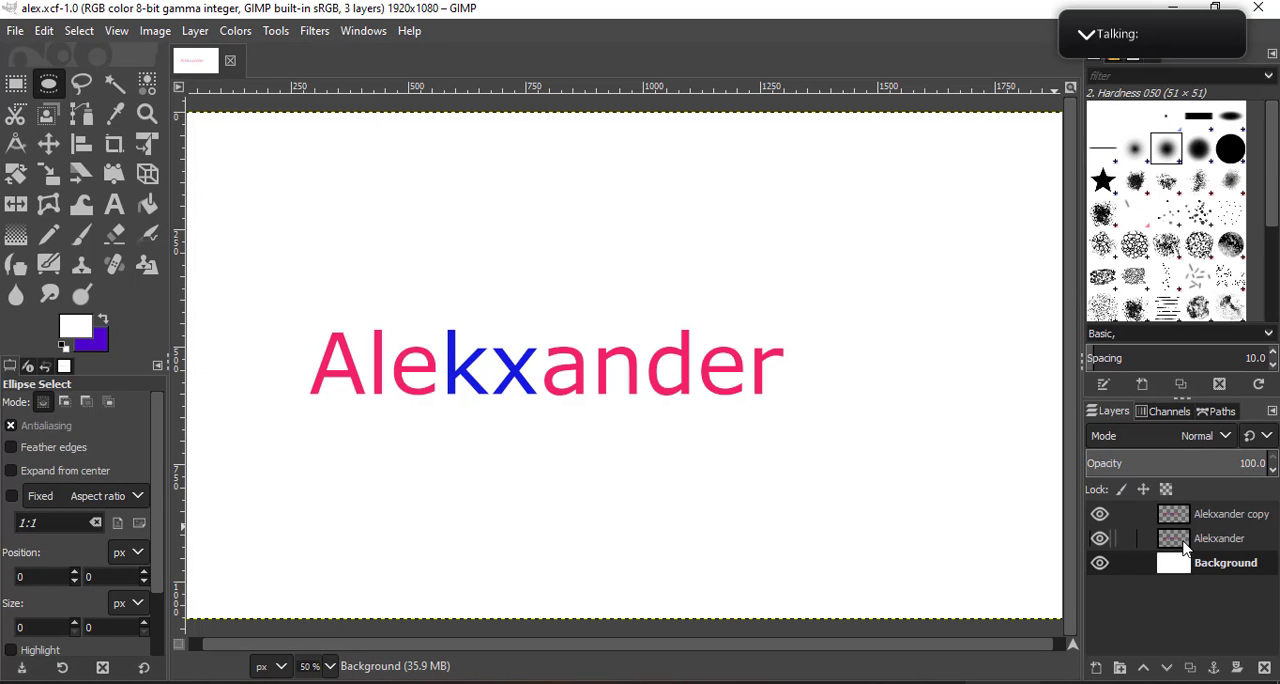
- Hide the Background layer and make the original name layer active, keeping both name layers visible
drag(1185, 545, 1176, 508)
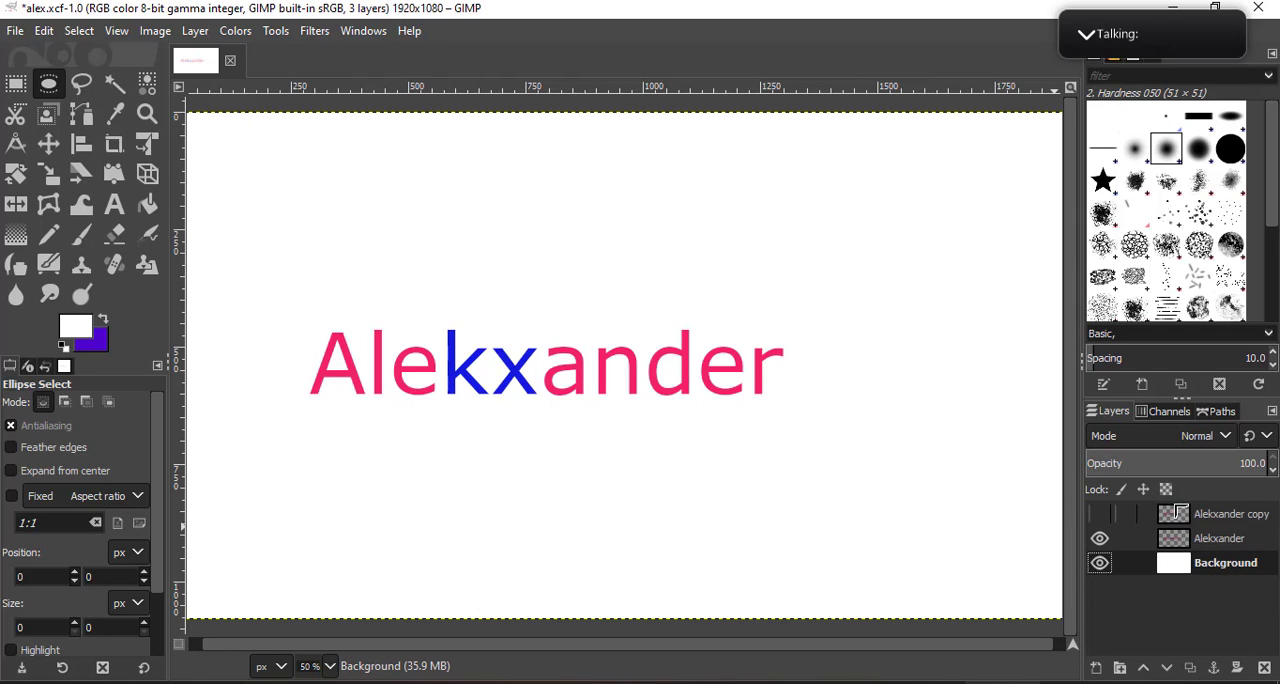
click(1176, 513)
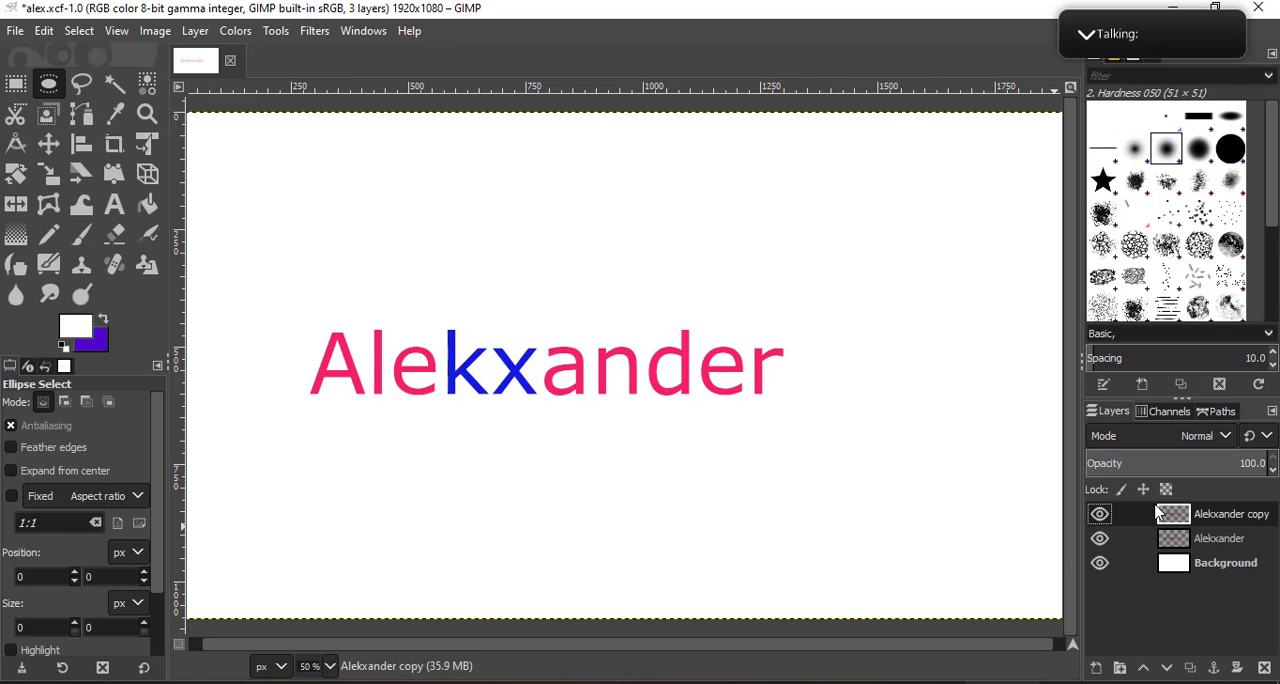
click(1133, 364)
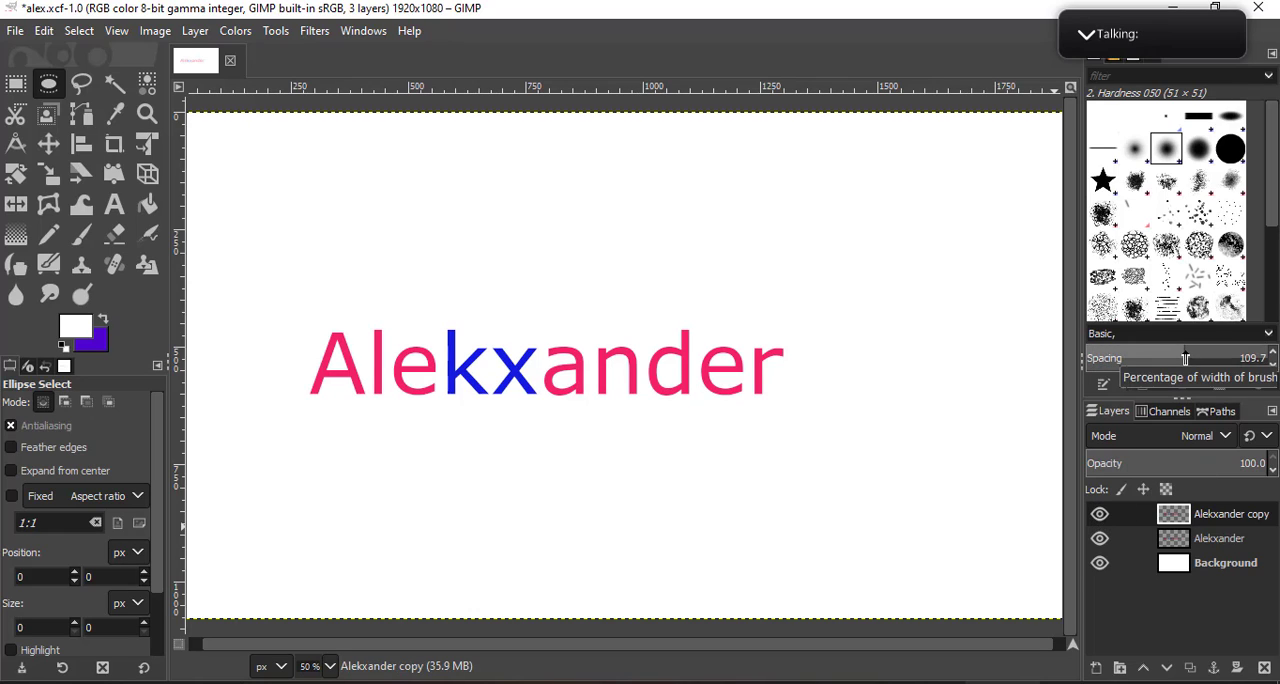
drag(1189, 515, 1195, 543)
click(1100, 562)
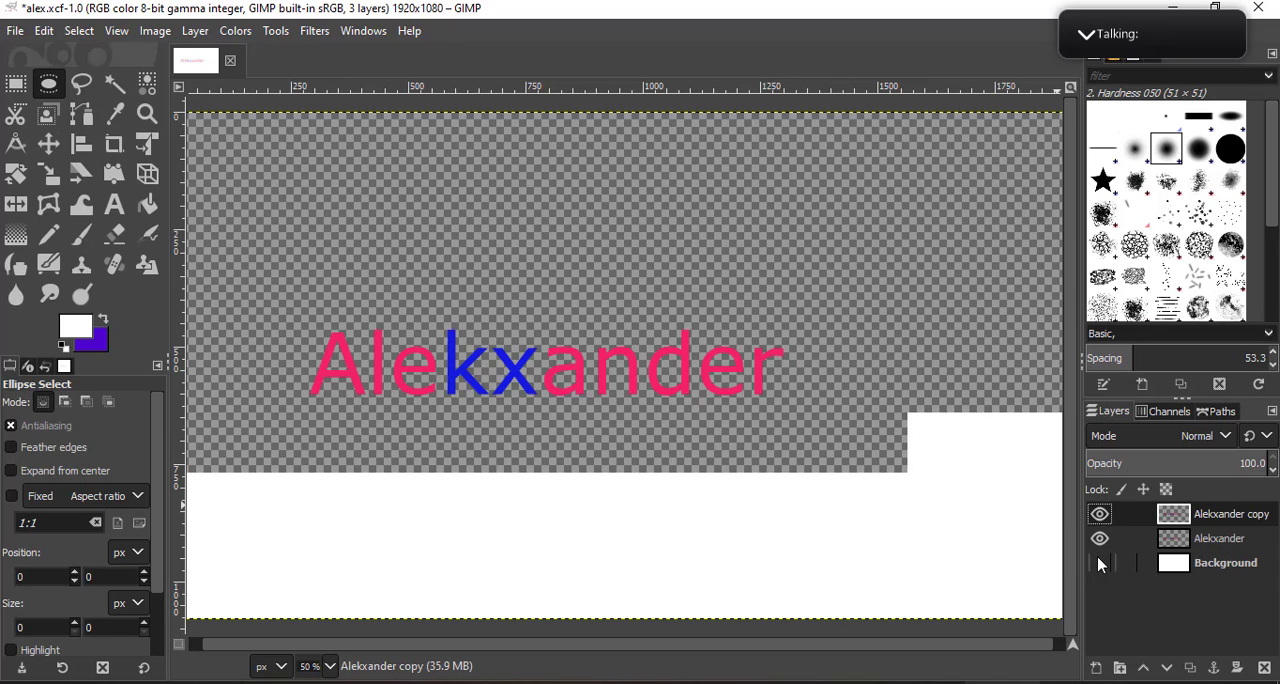
click(1102, 519)
click(1135, 537)
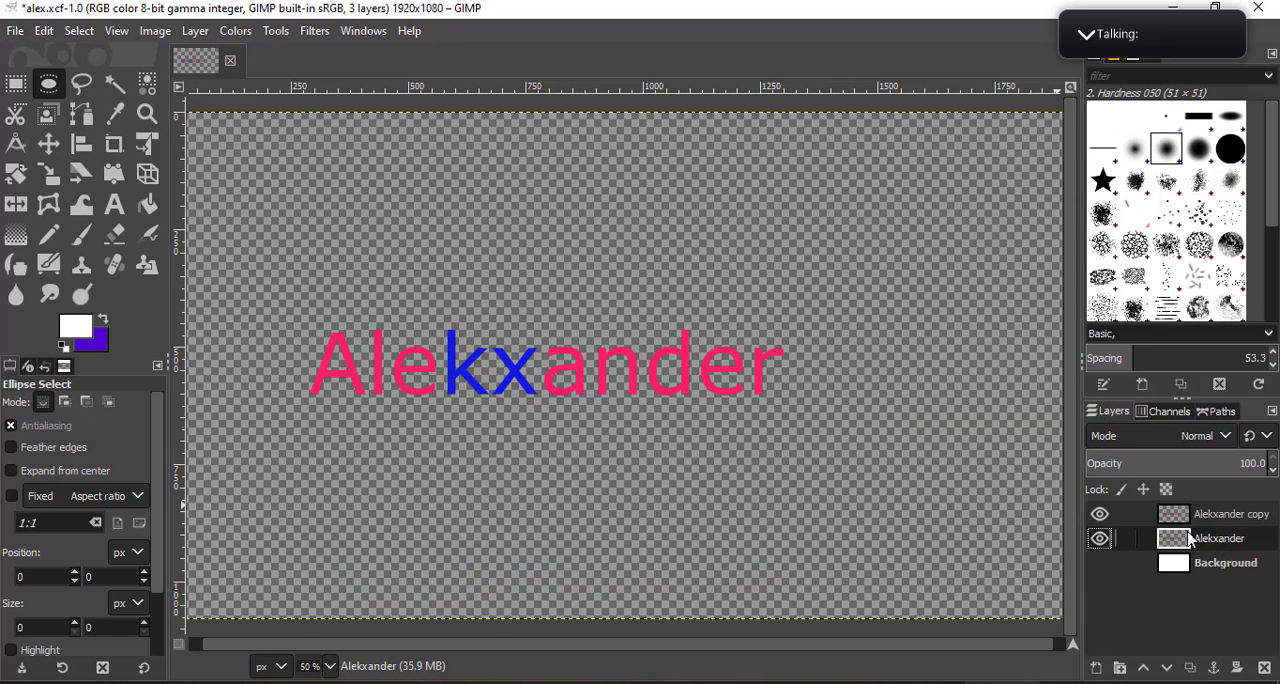
- Apply a Linear Motion Blur with an angle of 73.72 and an increased length to the original name layer
click(315, 32)
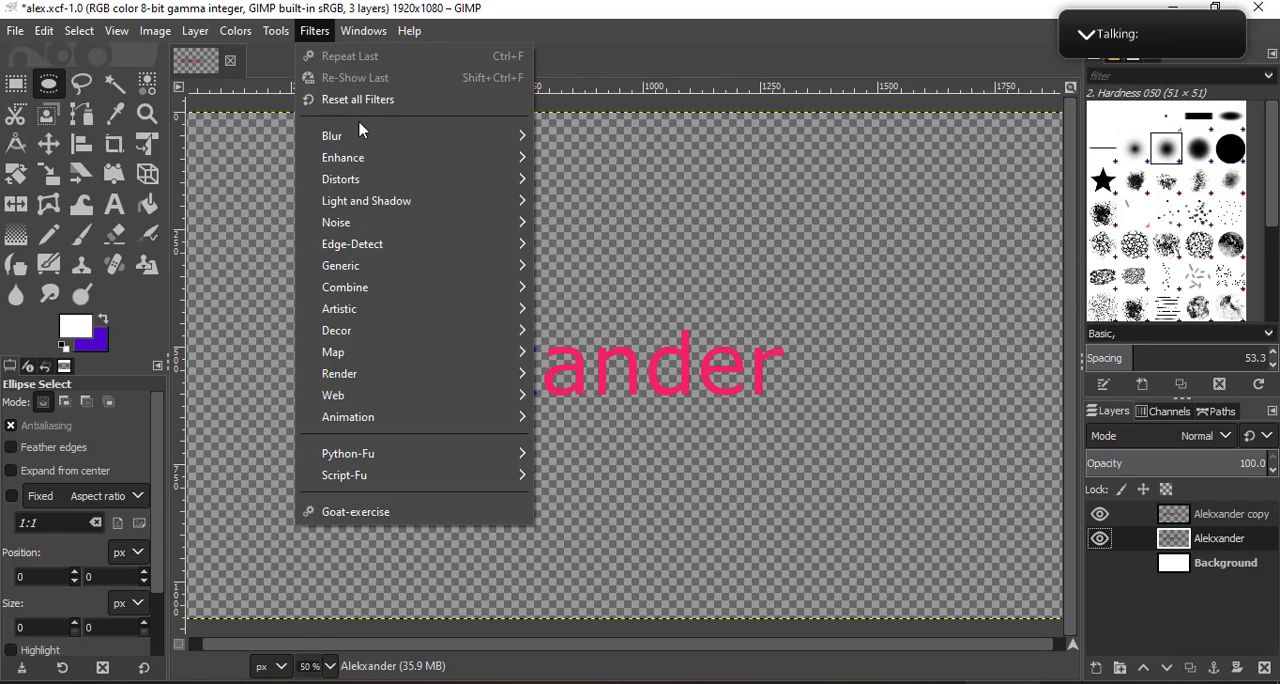
mouse_move(365, 135)
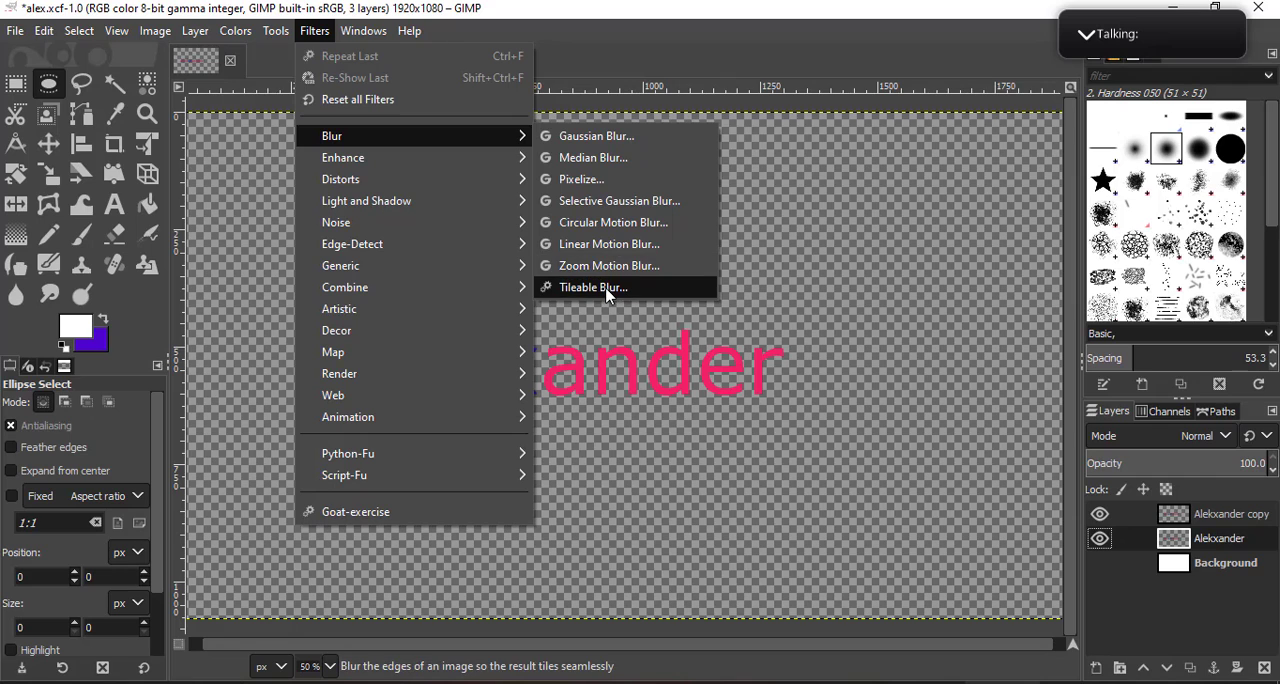
click(590, 244)
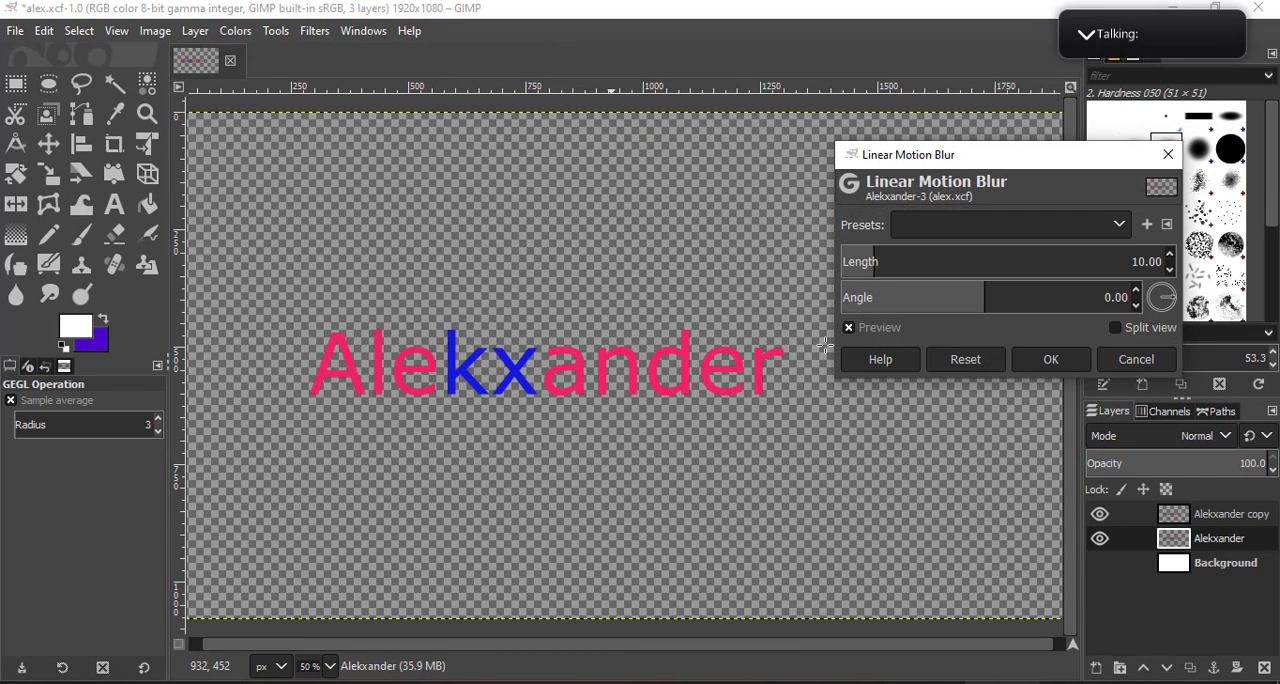
drag(874, 261, 520, 267)
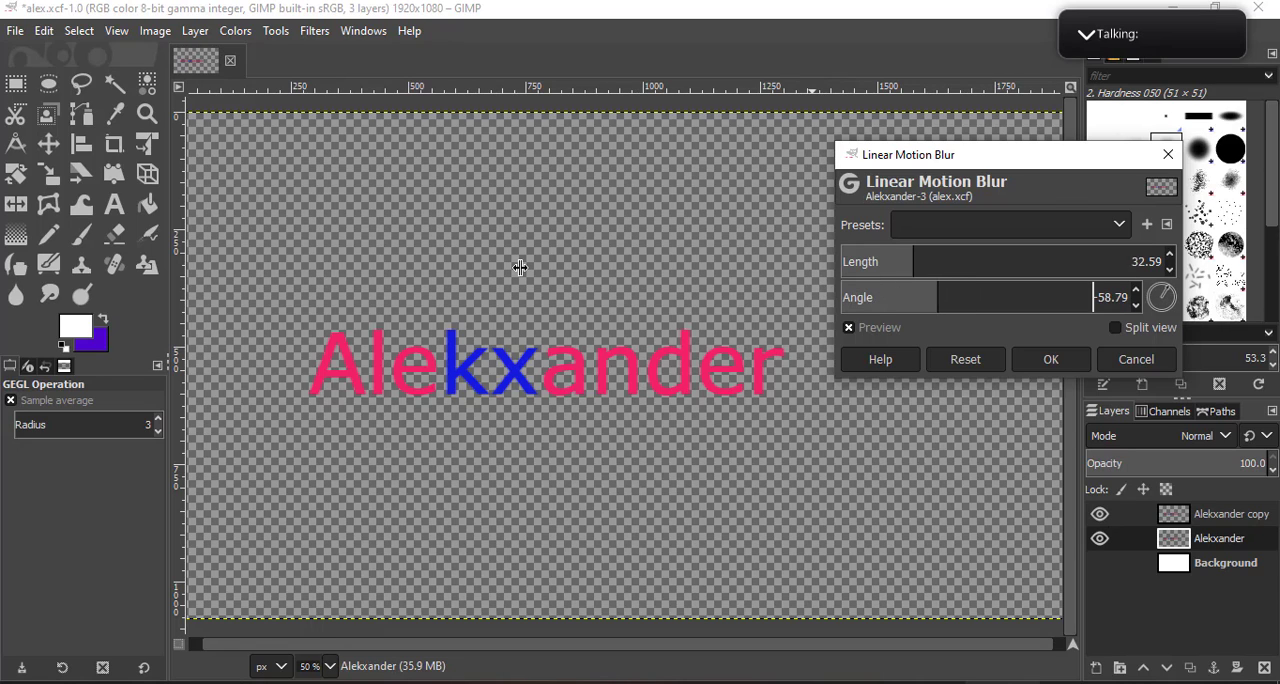
drag(880, 266, 1267, 275)
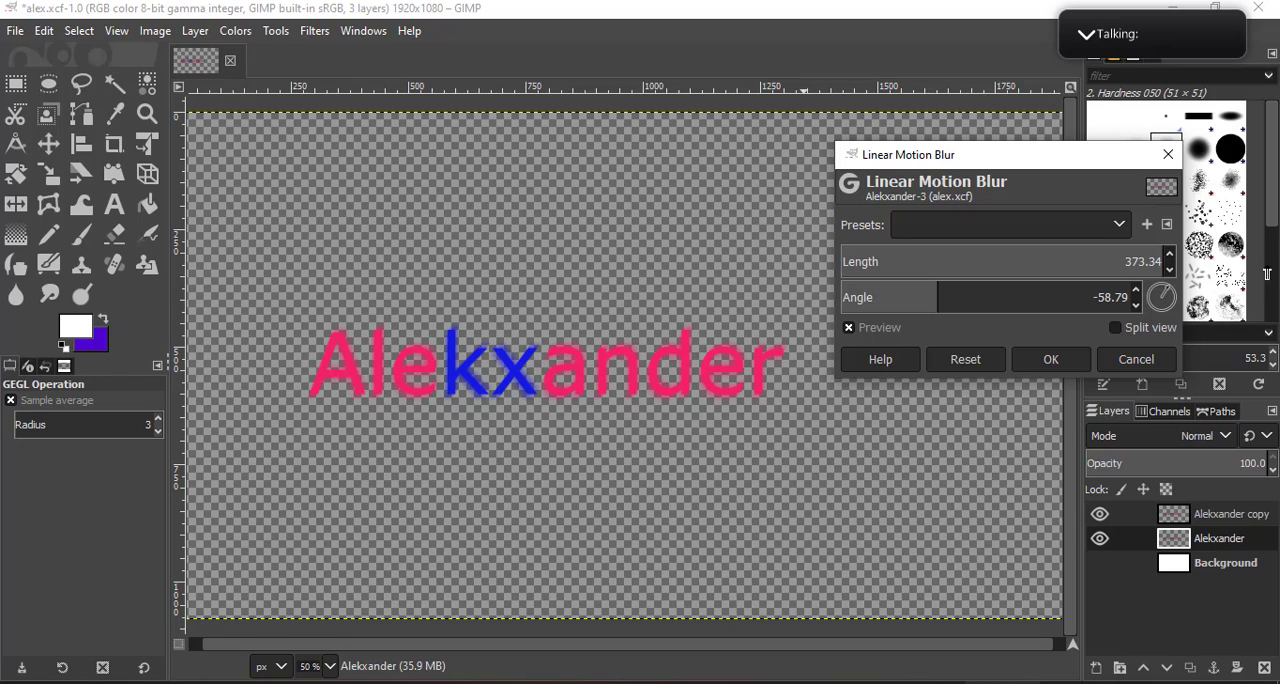
drag(1060, 271, 1104, 266)
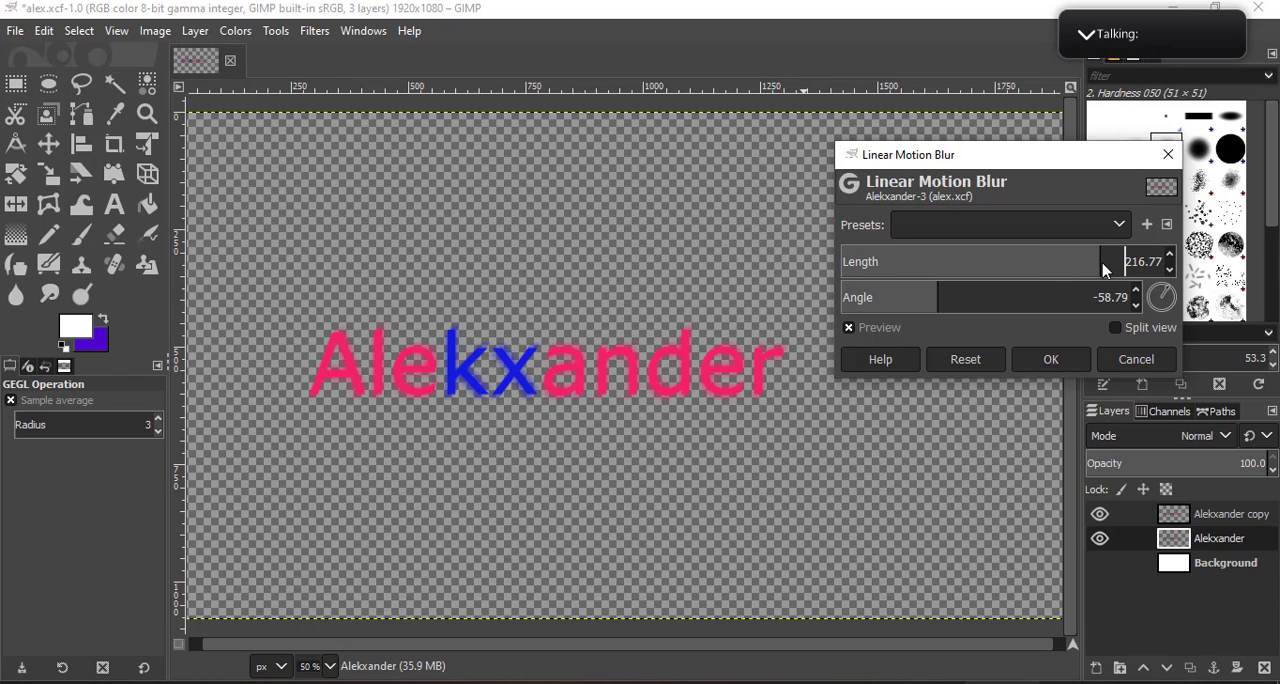
click(1170, 303)
mouse_move(1171, 305)
mouse_down()
mouse_move(1164, 290)
mouse_move(1171, 301)
mouse_up()
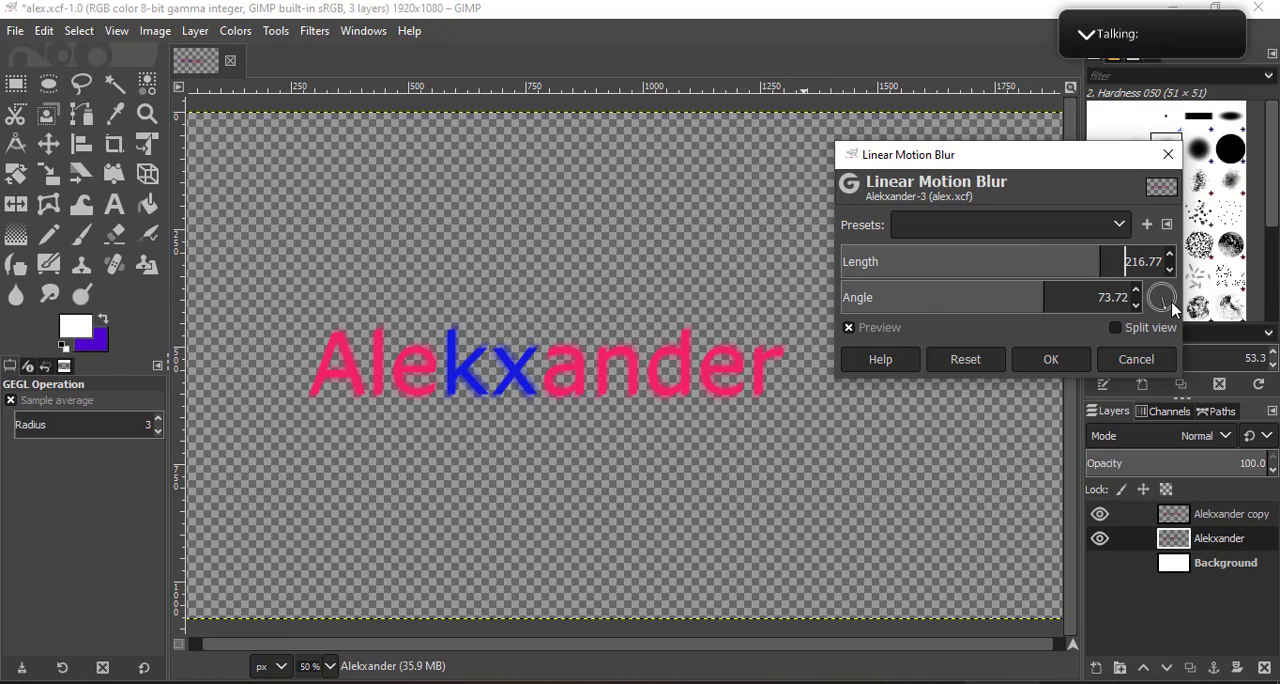
drag(1086, 261, 1213, 265)
drag(1114, 275, 998, 280)
click(1050, 359)
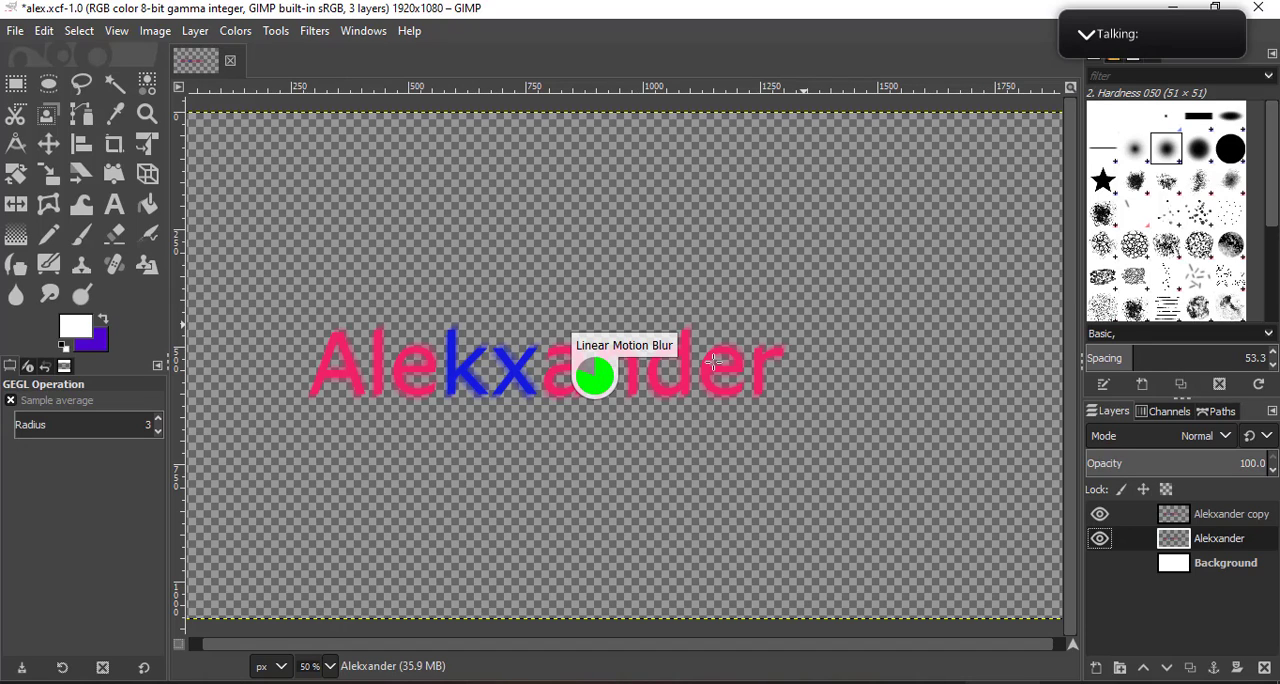
- Examine the motion-blurred lettering up close and as a whole, comparing it with the sharp copy shown and hidden
scroll(735, 372, up, 2)
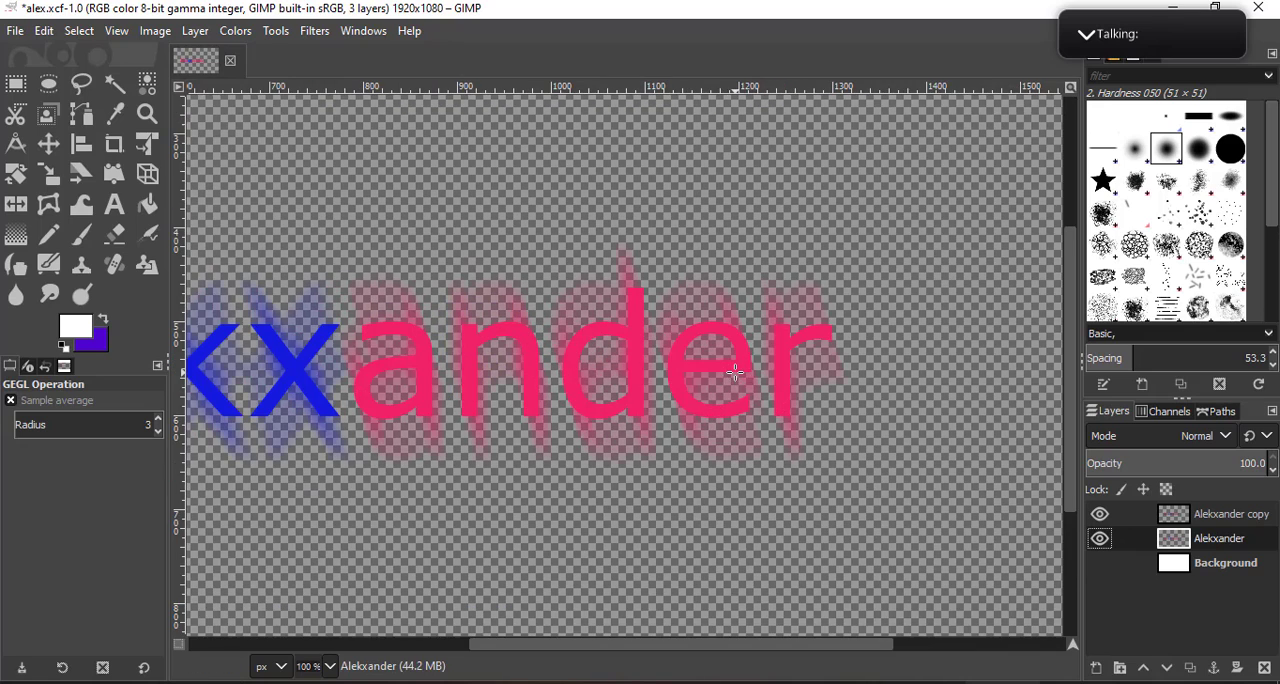
click(1101, 516)
click(1101, 516)
click(1101, 516)
click(1101, 516)
scroll(548, 428, down, 2)
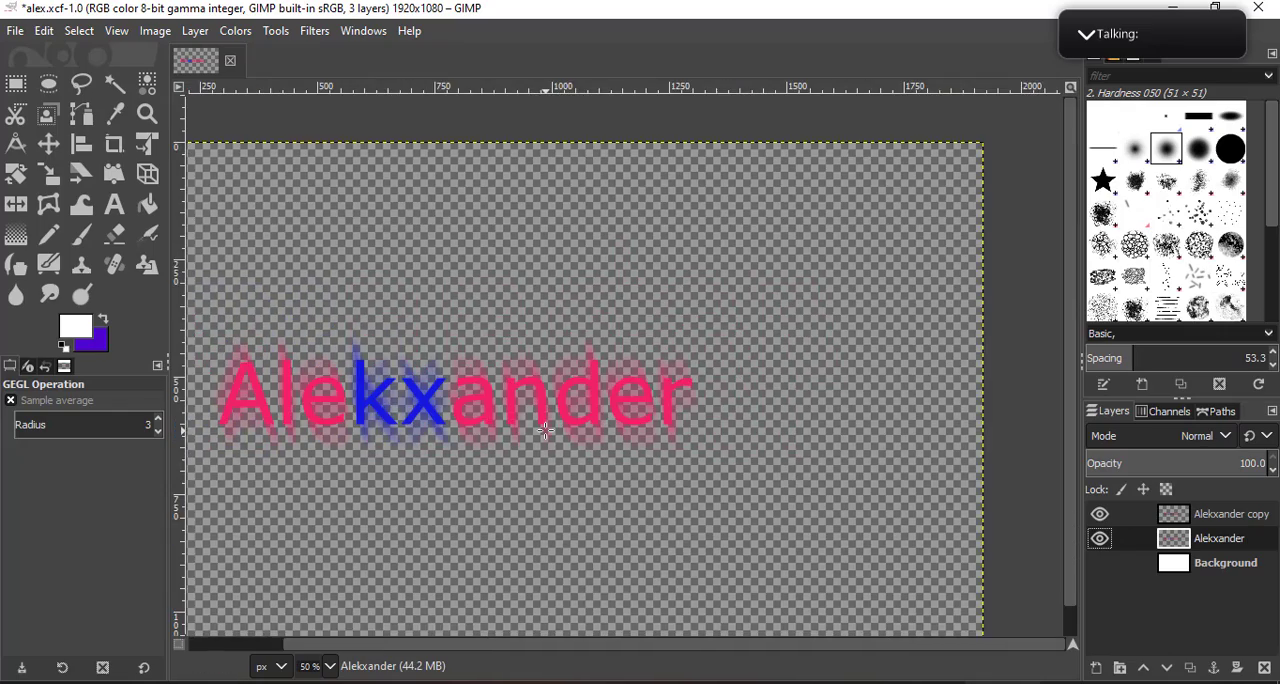
scroll(513, 327, up, 4)
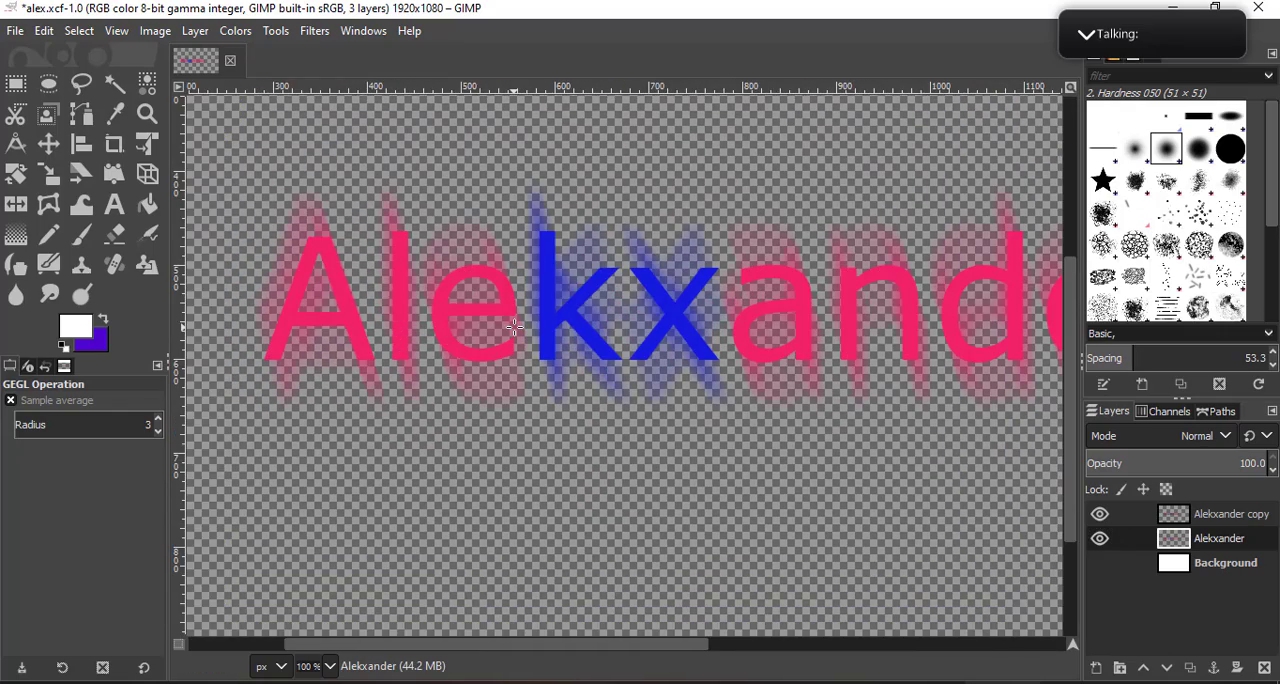
drag(445, 251, 713, 289)
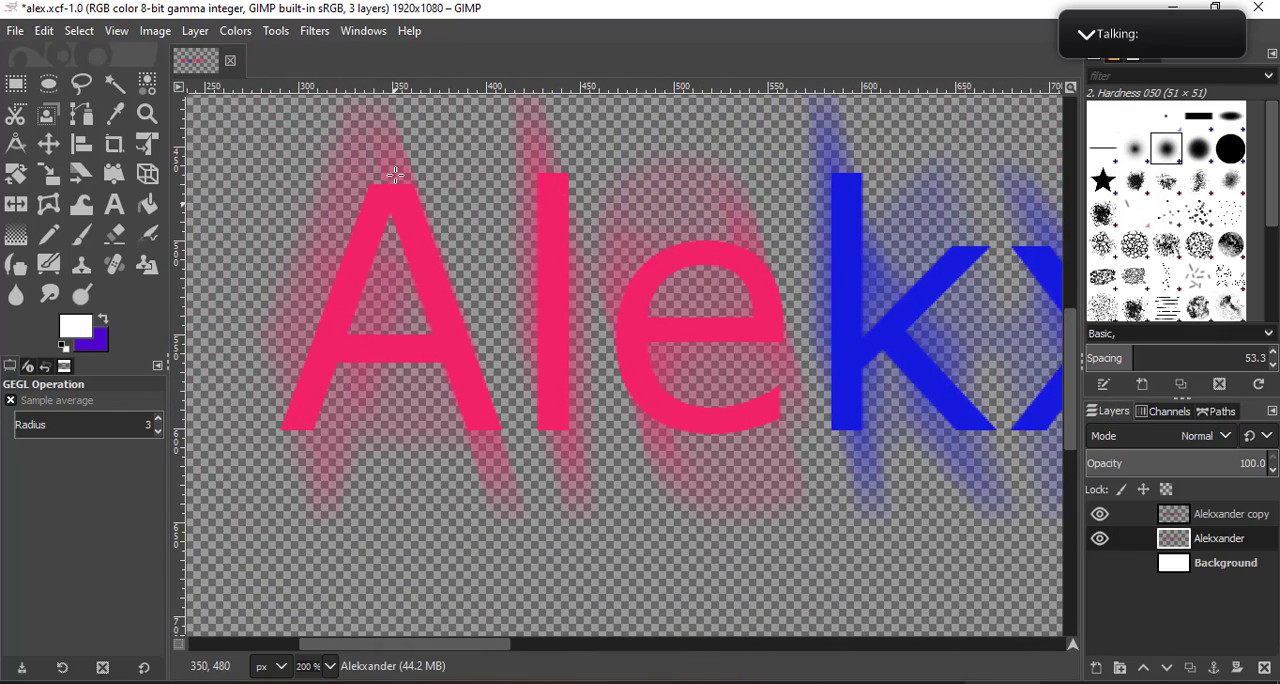
scroll(620, 438, down, 4)
drag(930, 465, 744, 360)
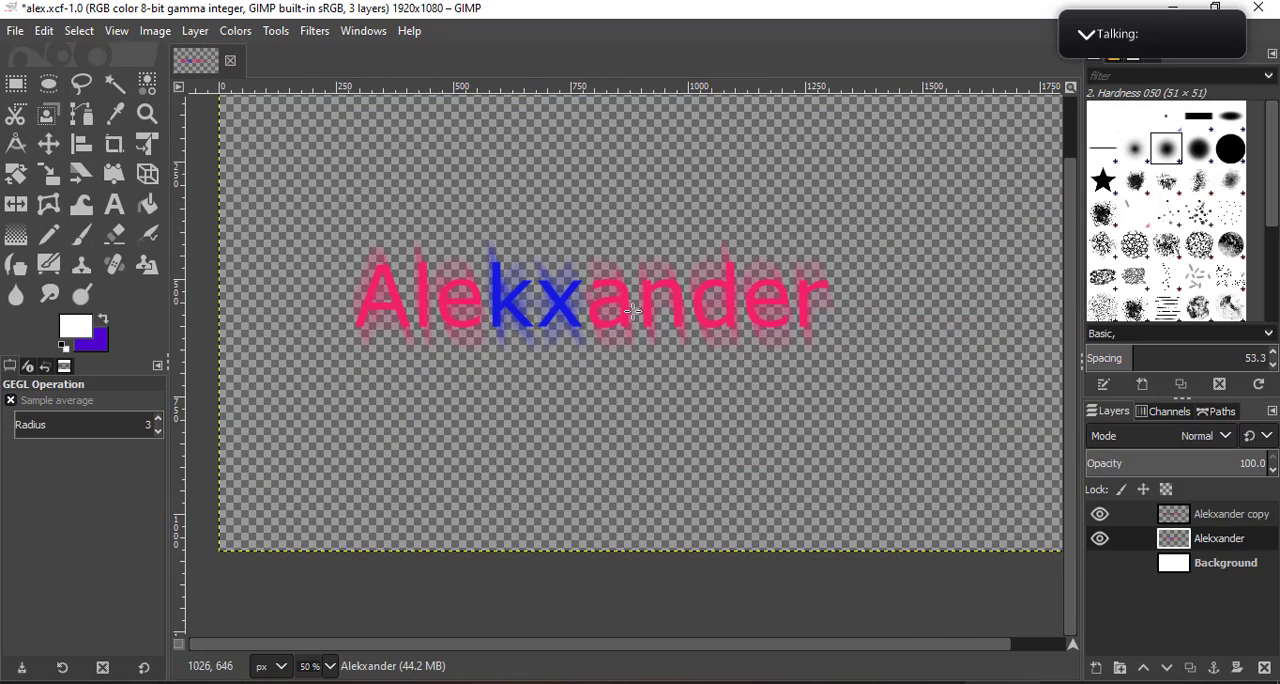
- Undo the Linear Motion Blur on the original name layer
scroll(540, 265, up, 1)
click(312, 33)
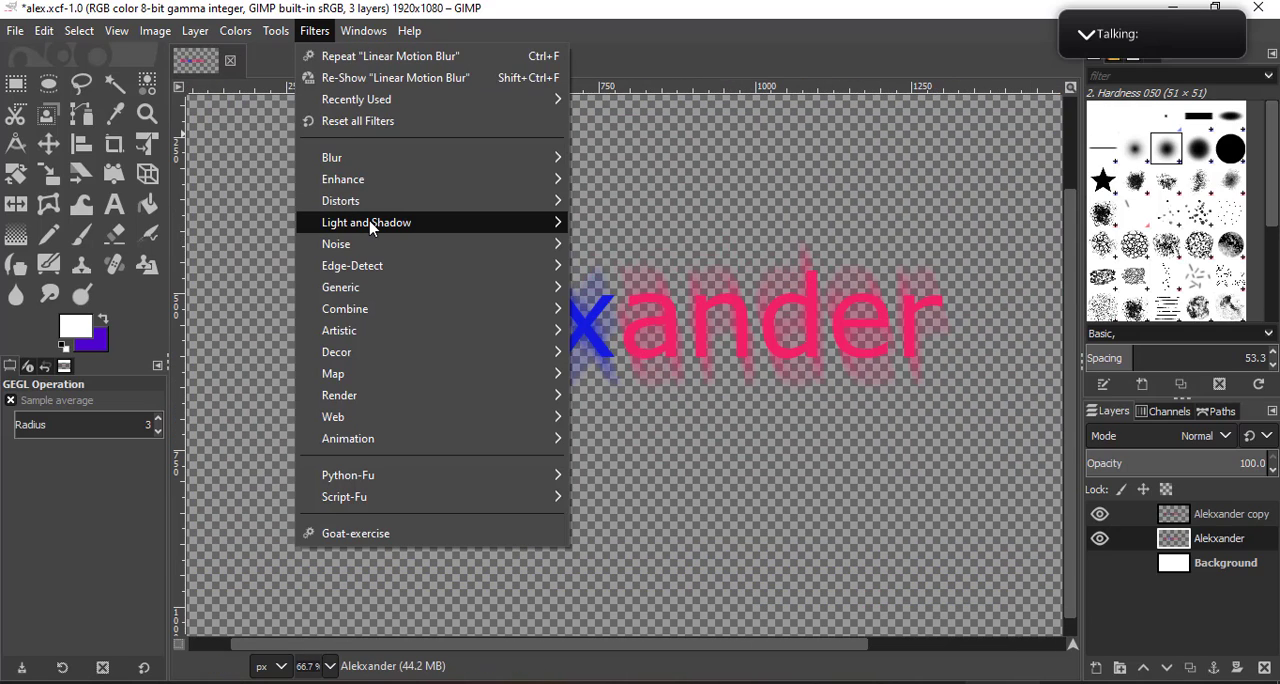
mouse_move(370, 228)
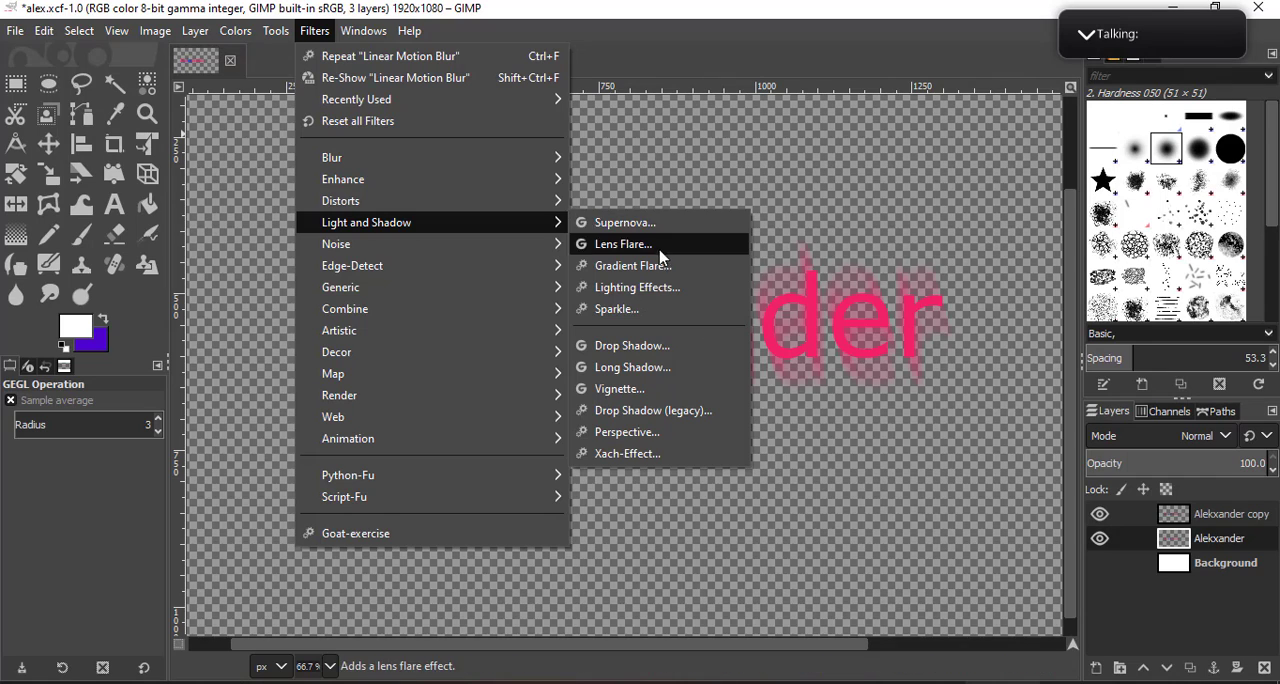
click(1199, 536)
key(shift+ctrl+f)
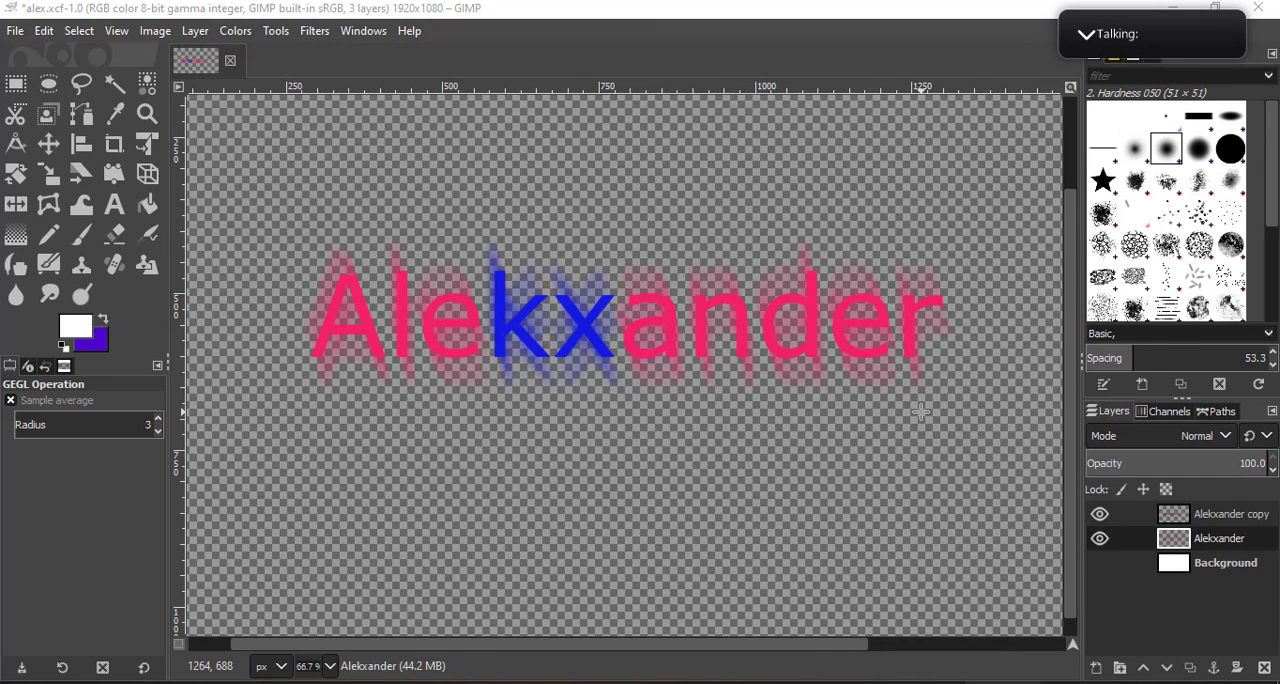
click(1138, 362)
click(1014, 648)
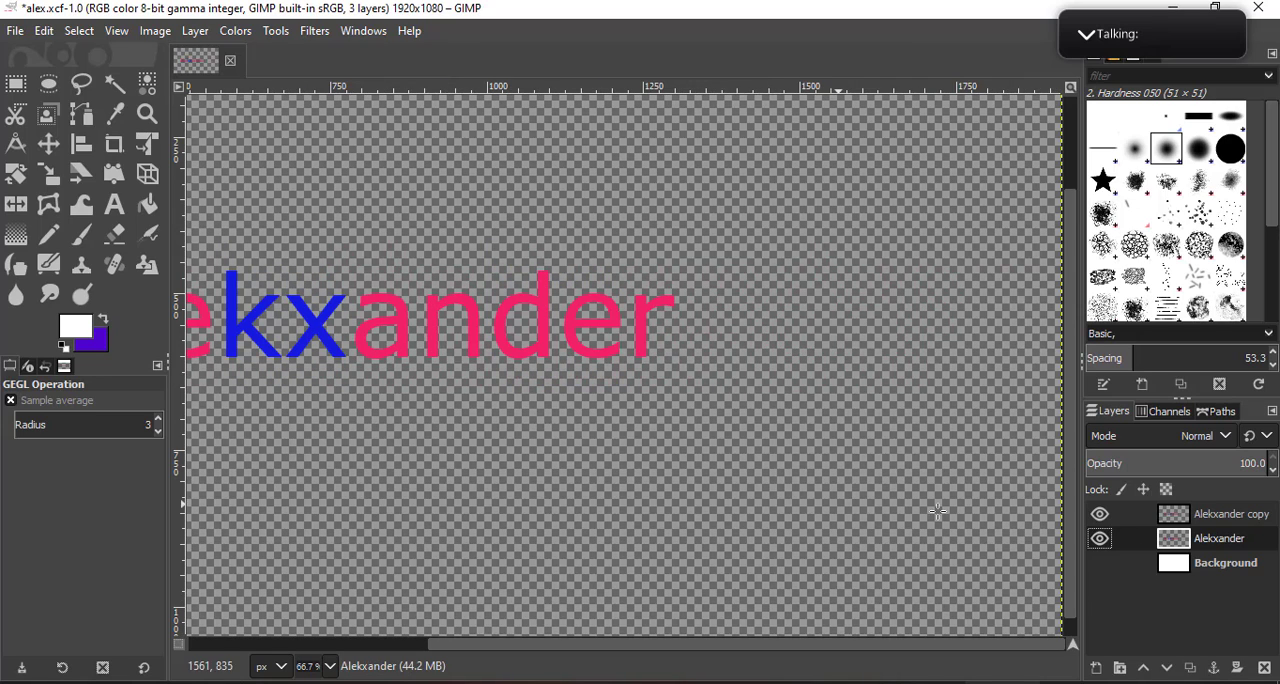
- Show the white Background layer and make the original name layer active for the next filter
click(1195, 565)
click(1200, 541)
click(312, 31)
mouse_move(277, 33)
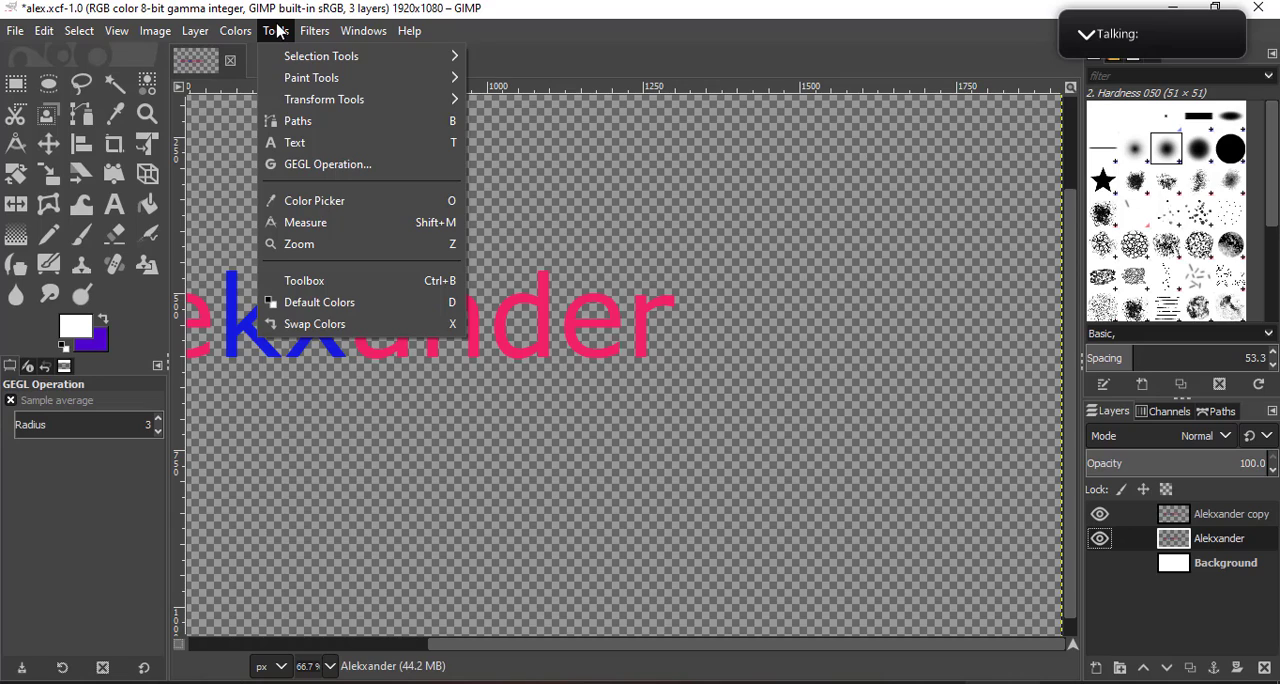
click(1103, 560)
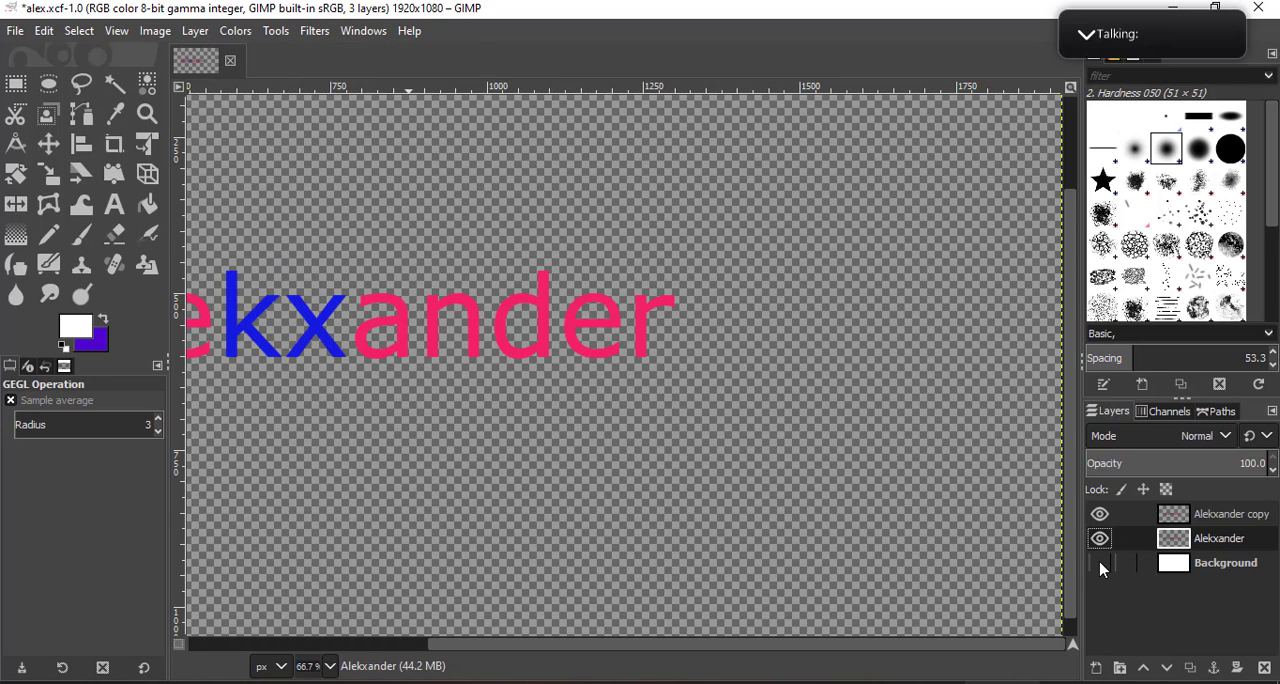
click(1100, 564)
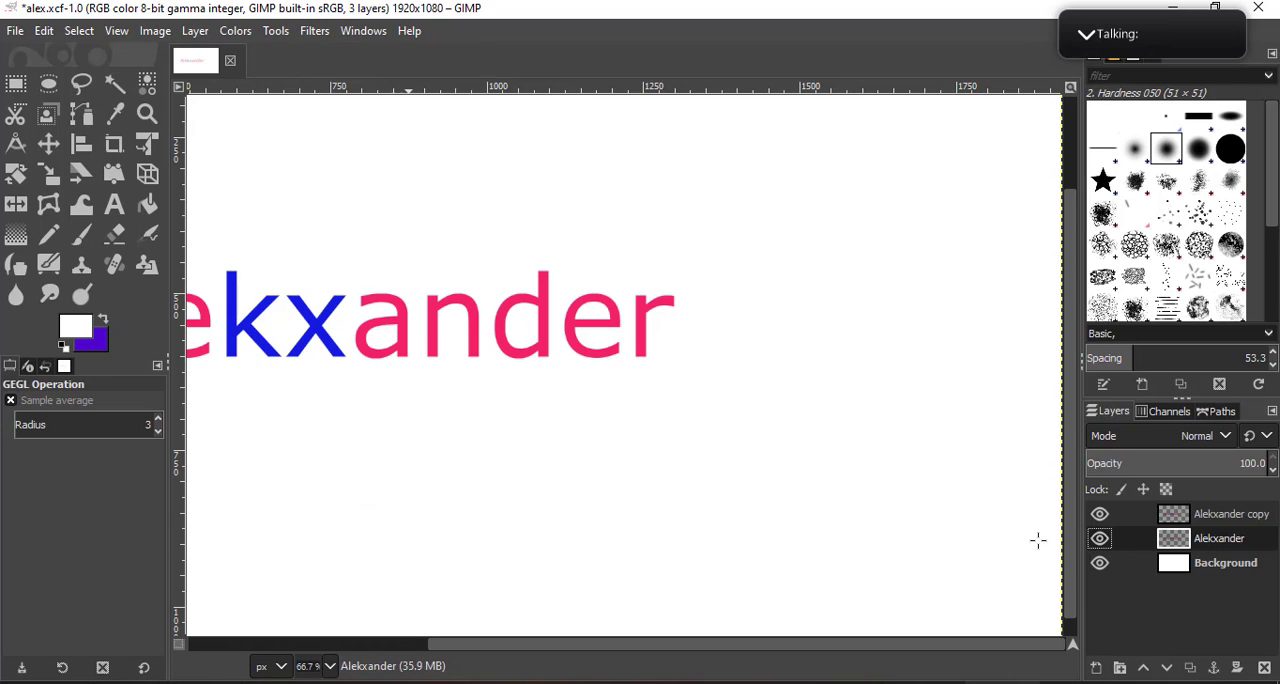
click(1199, 565)
click(1187, 538)
- Try a blue Supernova on the original name layer, centered at 0.451, 0.580 with a radius of 335, and discard it
click(275, 31)
mouse_move(314, 31)
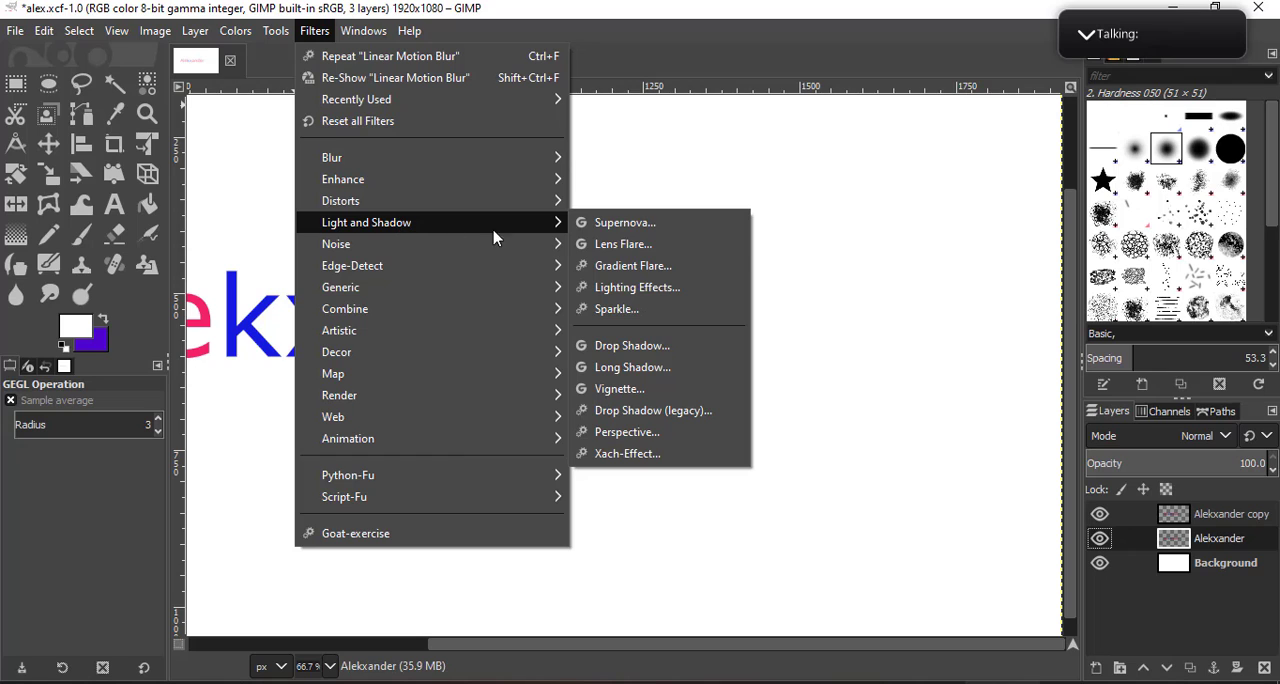
mouse_move(522, 249)
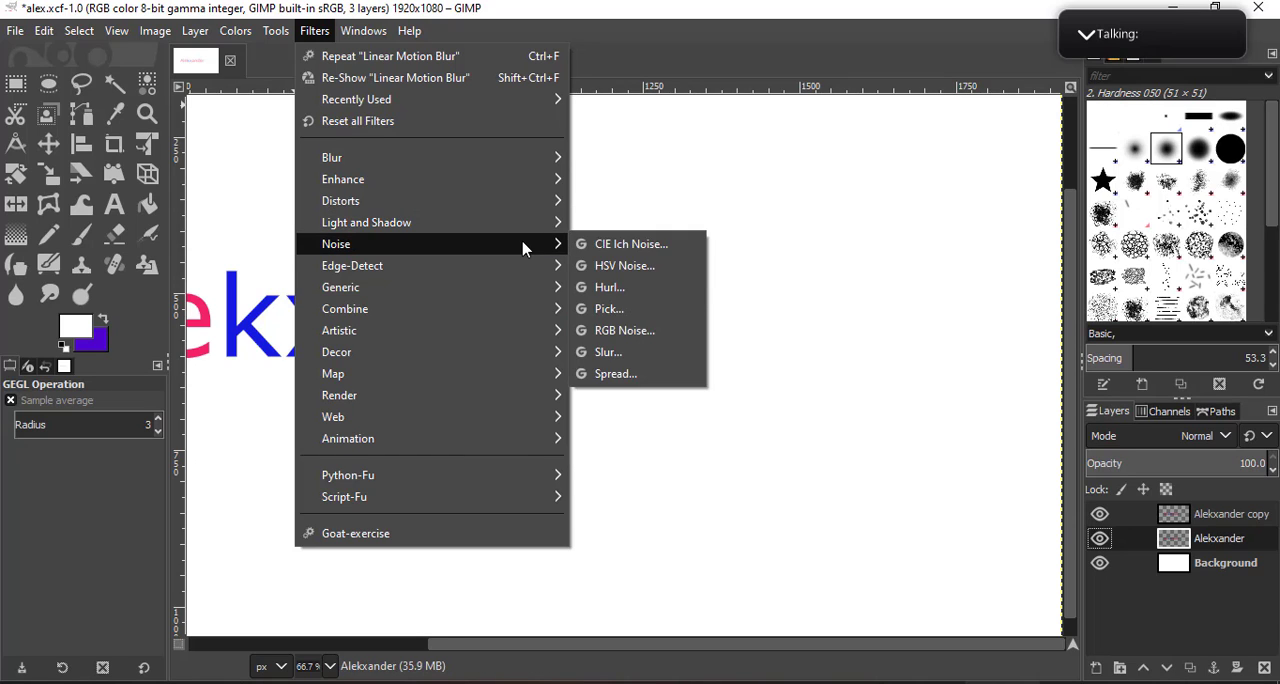
mouse_move(530, 224)
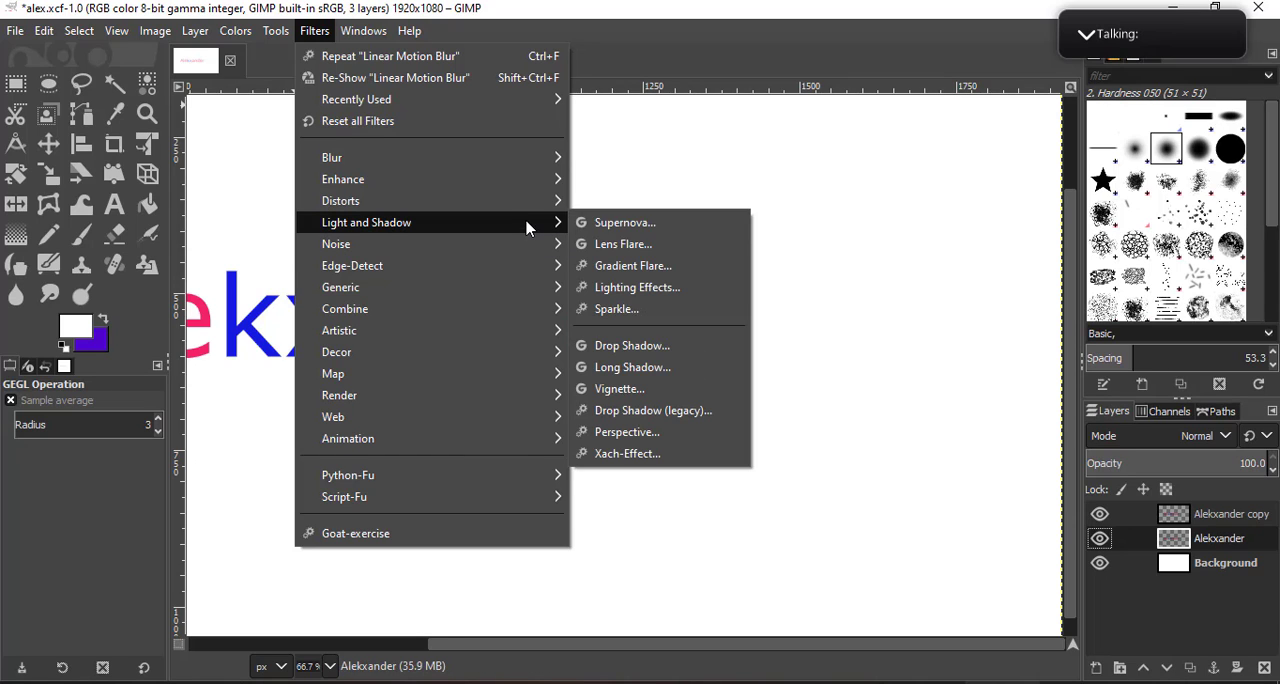
click(661, 232)
drag(974, 258, 990, 301)
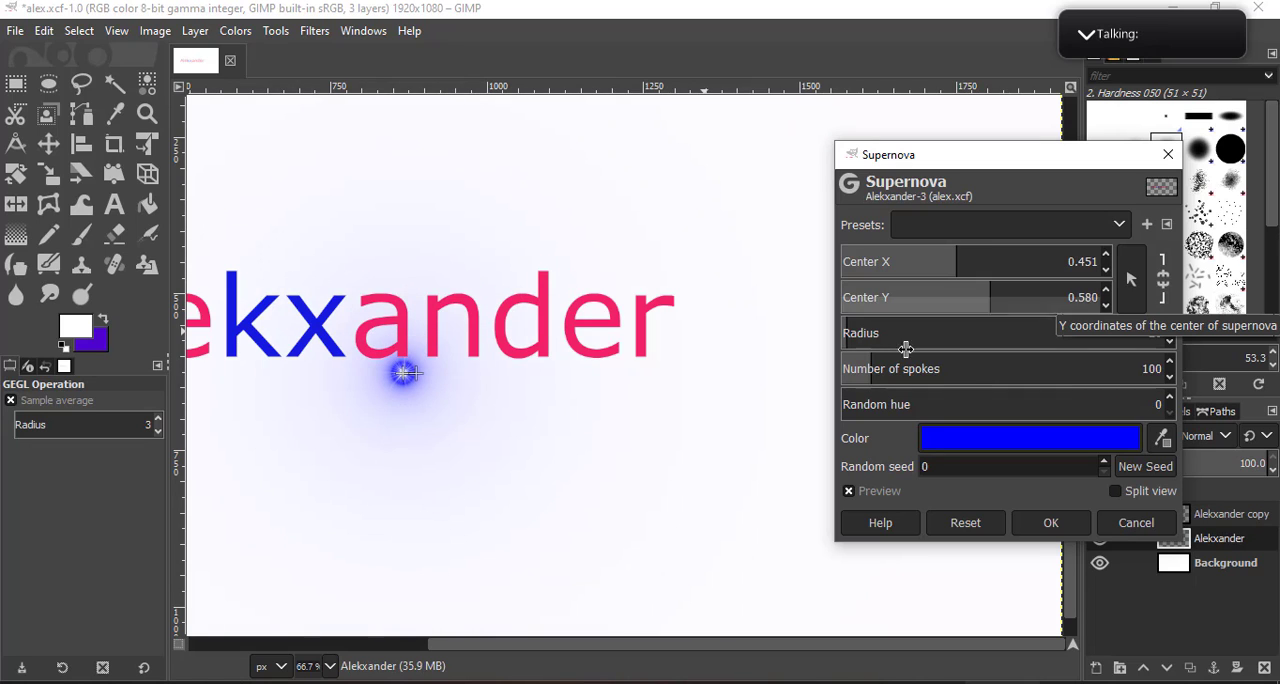
drag(864, 334, 949, 336)
scroll(384, 312, down, 1)
drag(316, 355, 537, 365)
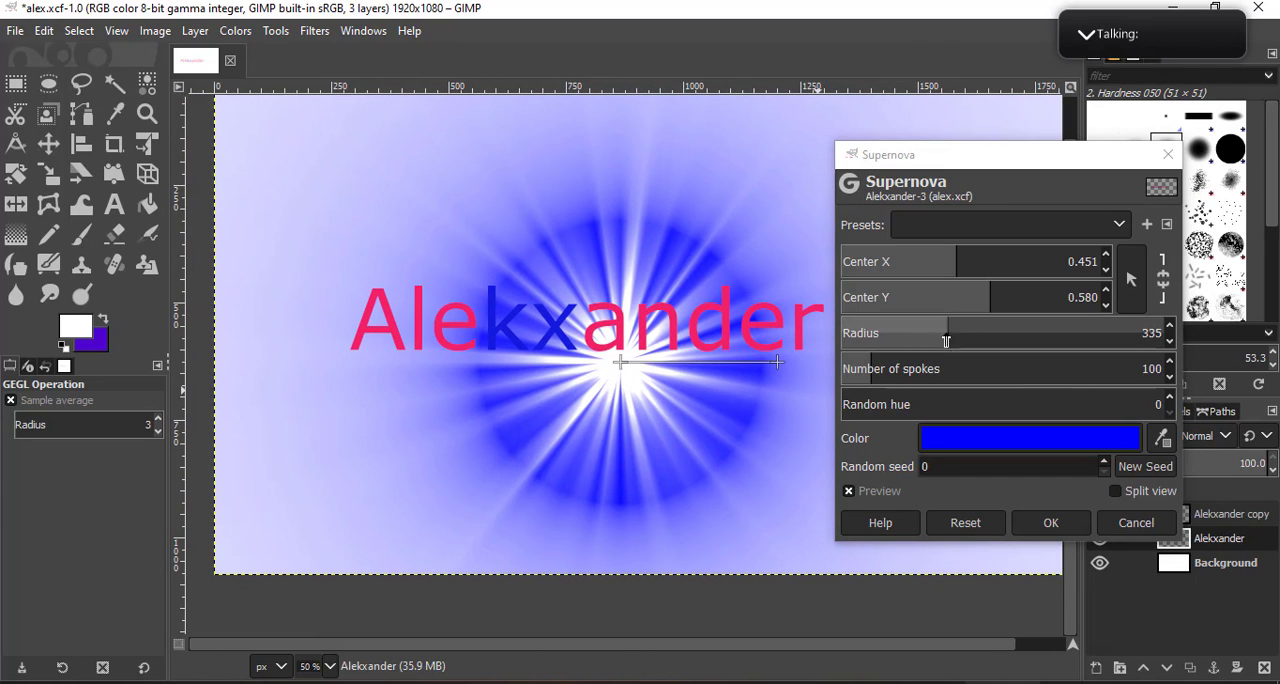
drag(945, 341, 591, 335)
drag(690, 390, 590, 359)
click(1125, 524)
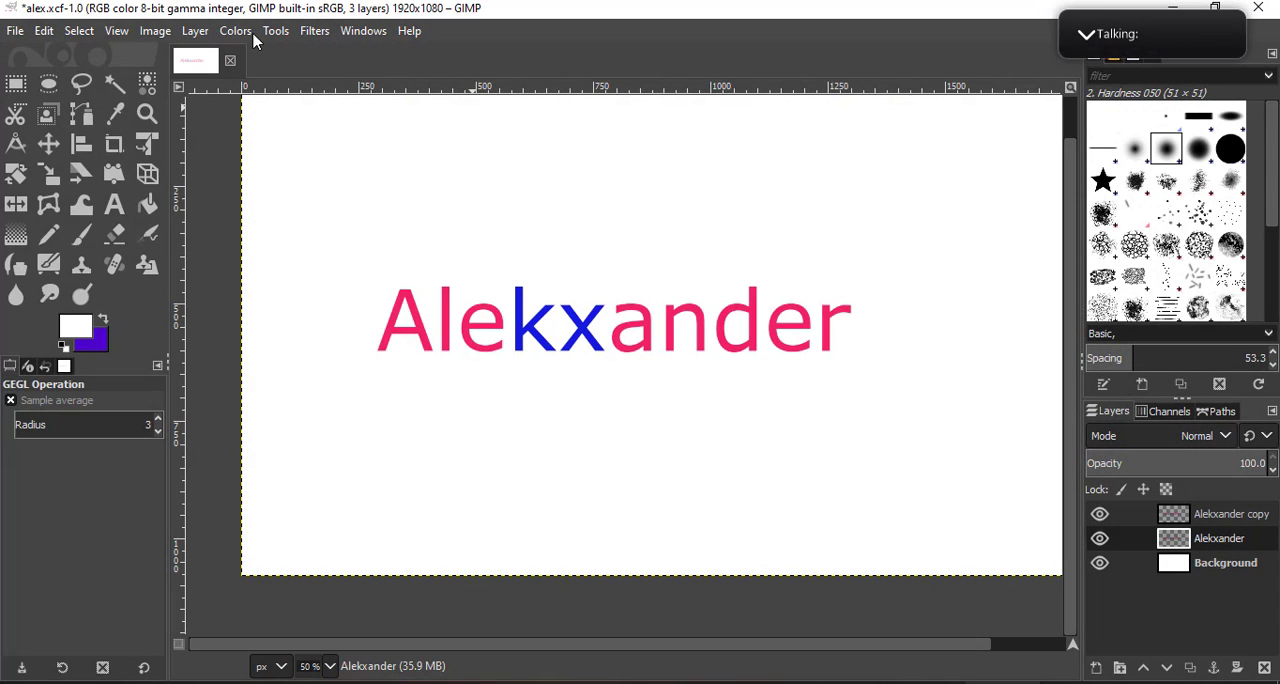
- Apply a black Drop Shadow to the original name layer with X and Y offsets of 12.436, blur radius 3.01 and opacity 0.482
click(280, 32)
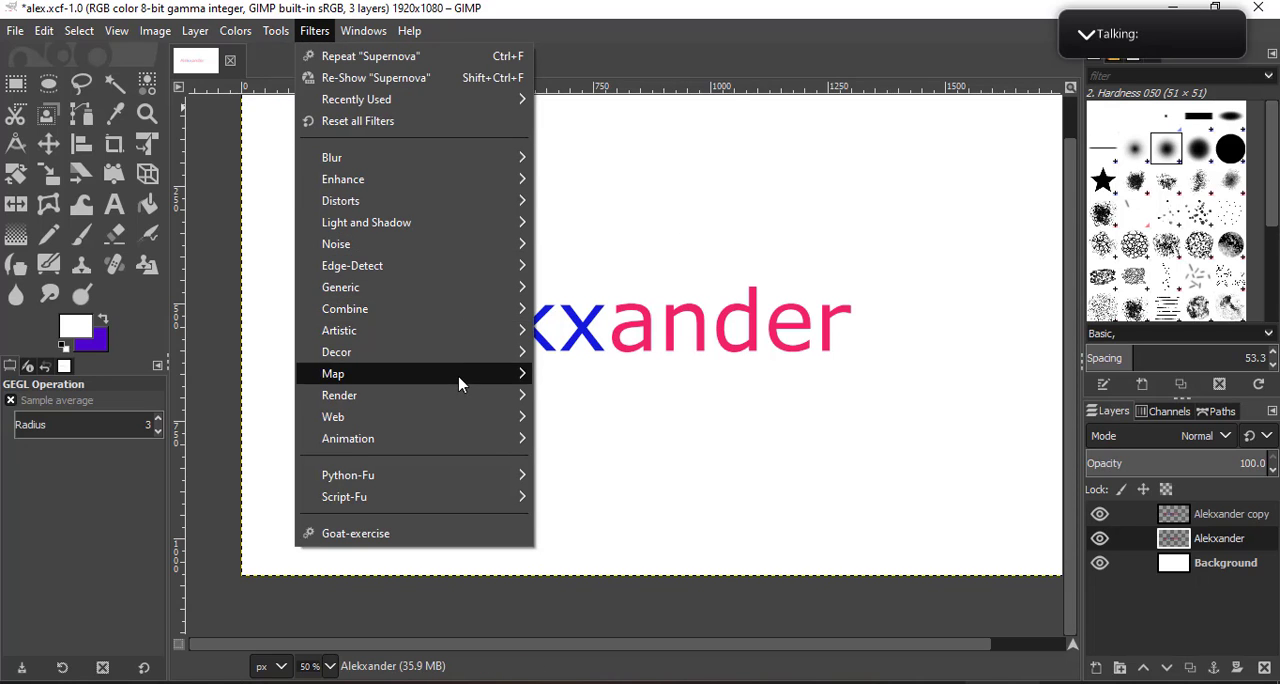
mouse_move(517, 221)
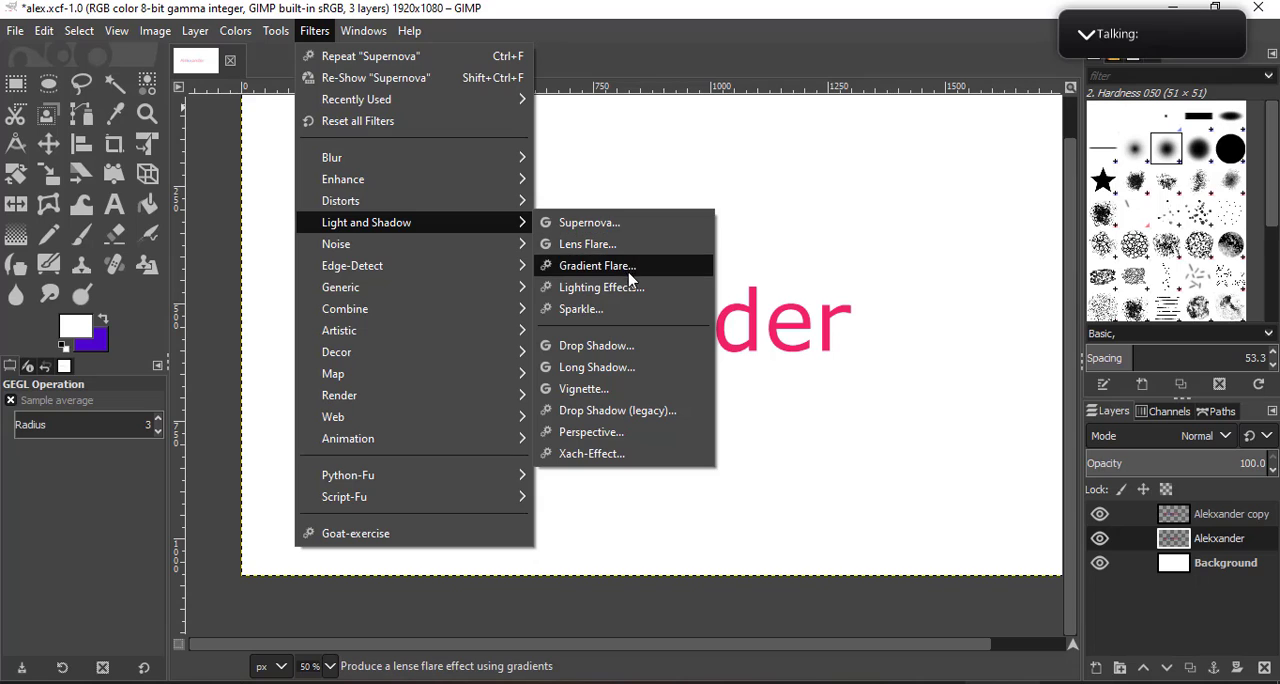
click(645, 350)
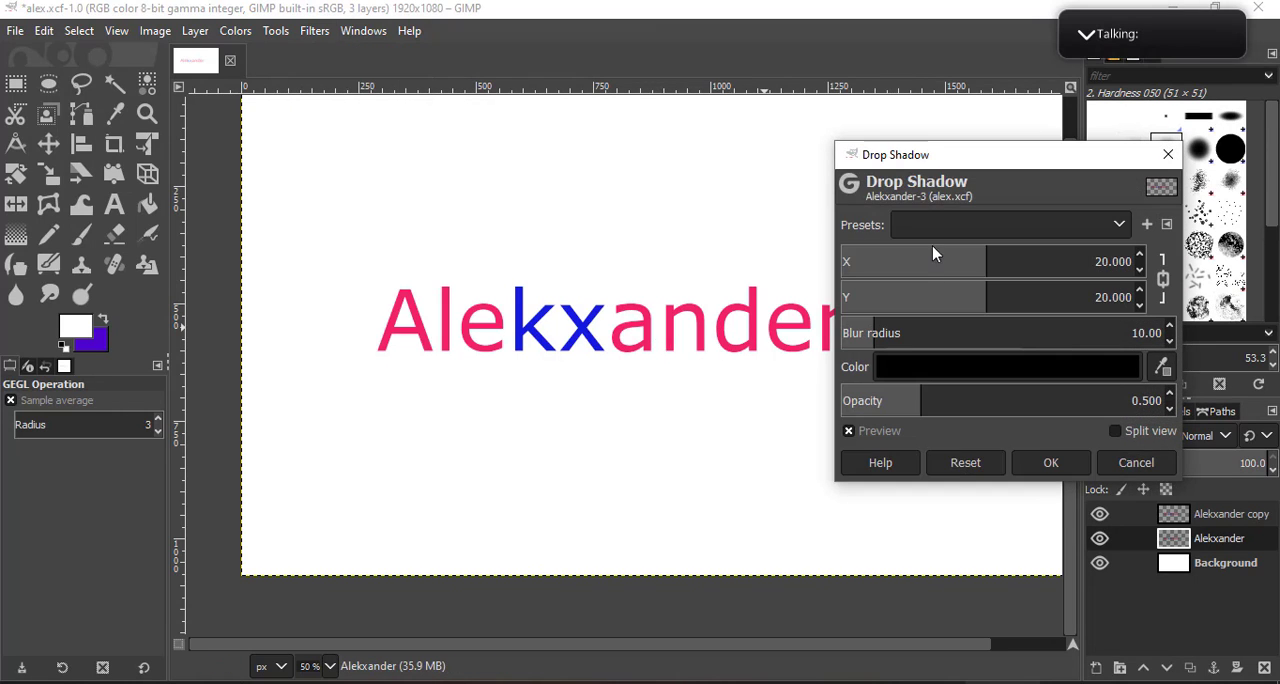
drag(932, 251, 1048, 268)
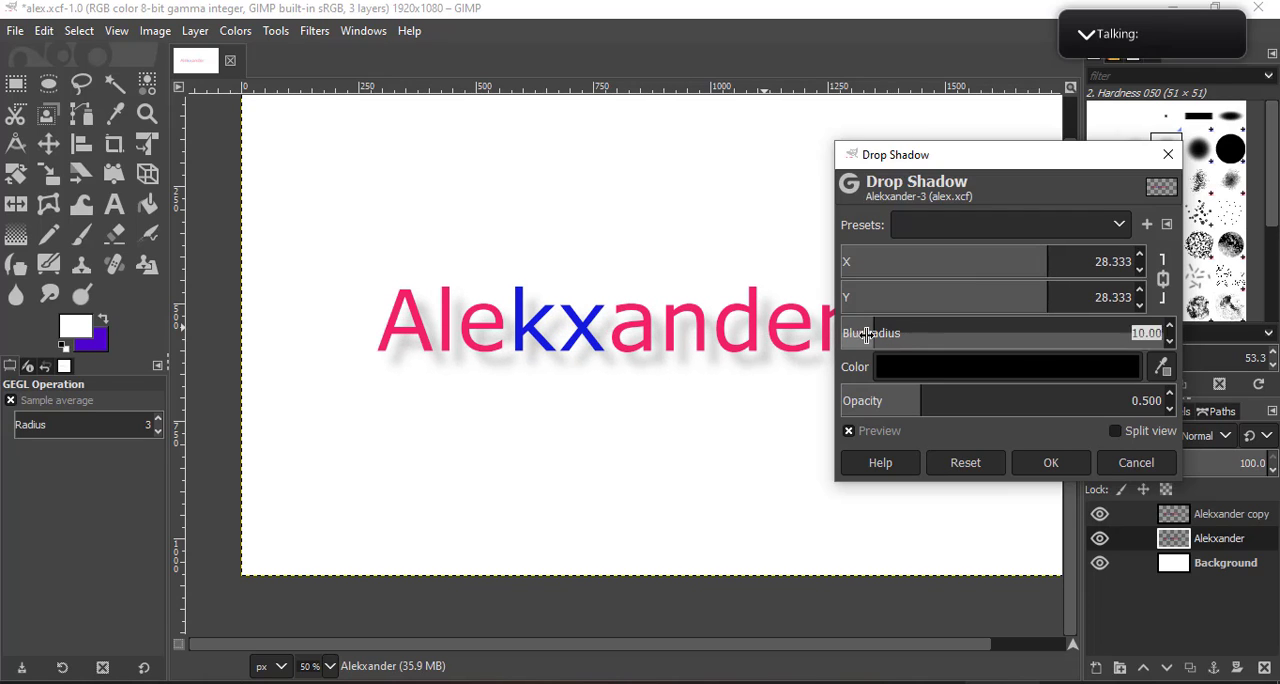
drag(923, 400, 971, 401)
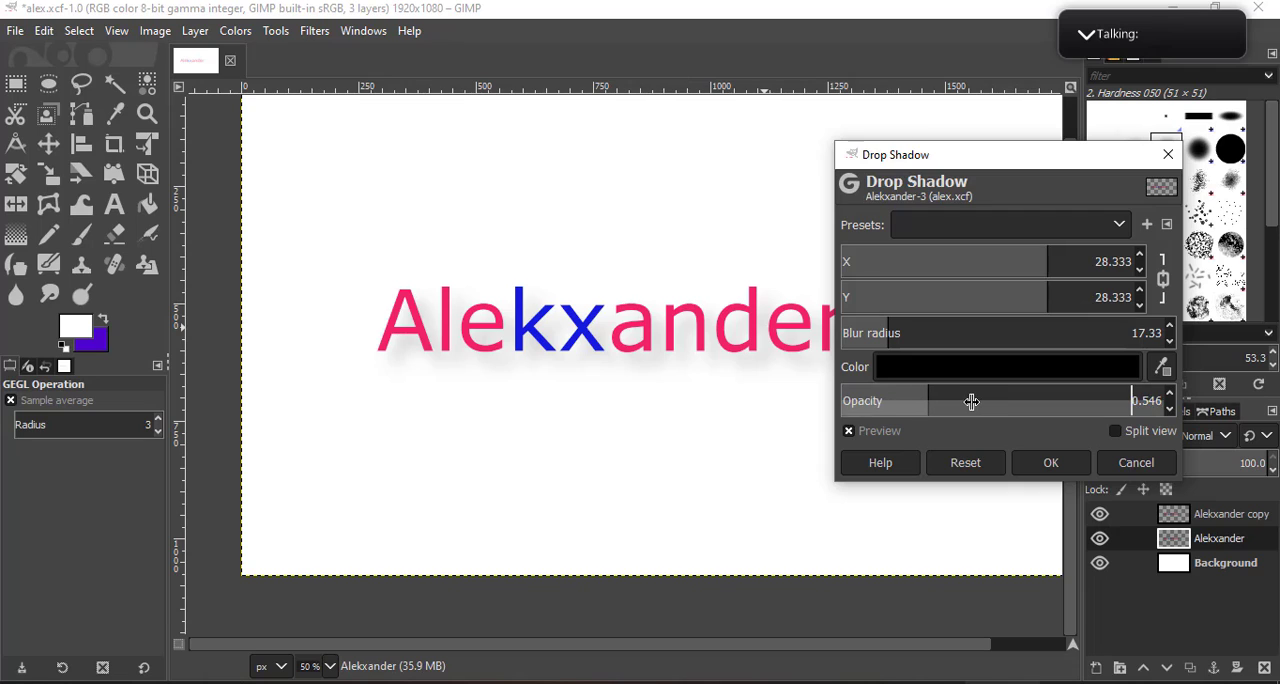
drag(820, 407, 751, 399)
drag(365, 360, 1078, 398)
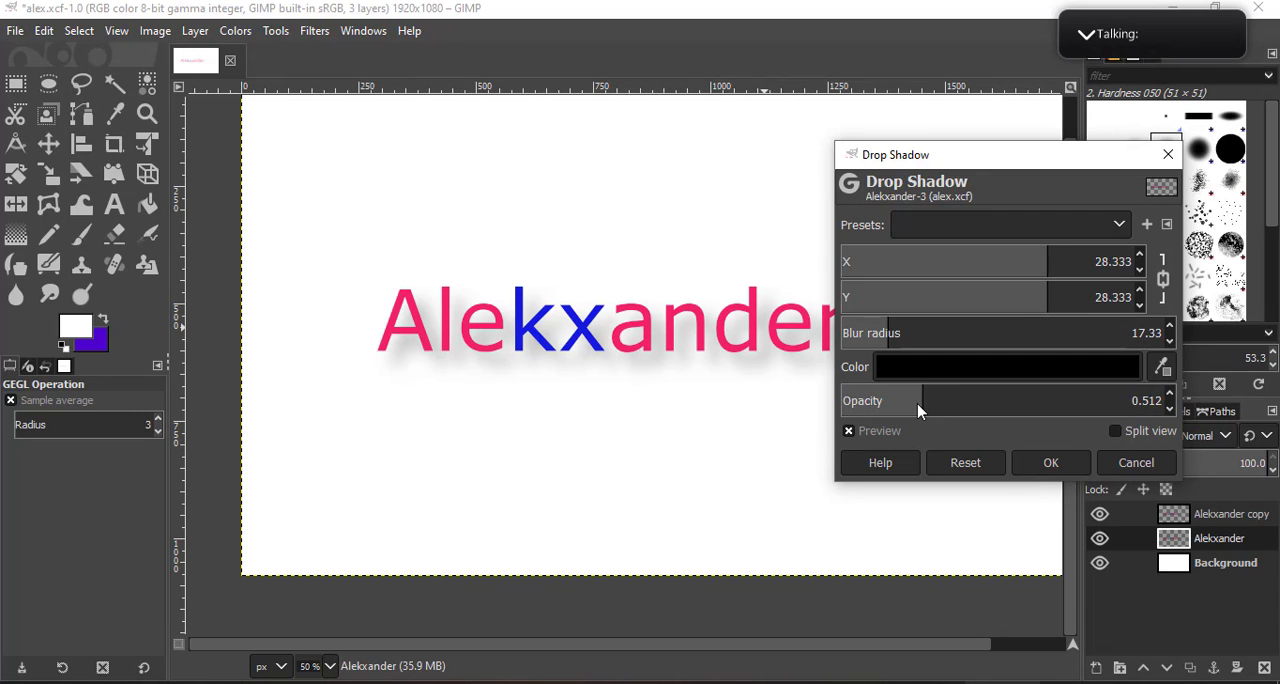
drag(920, 410, 878, 385)
drag(886, 331, 1068, 346)
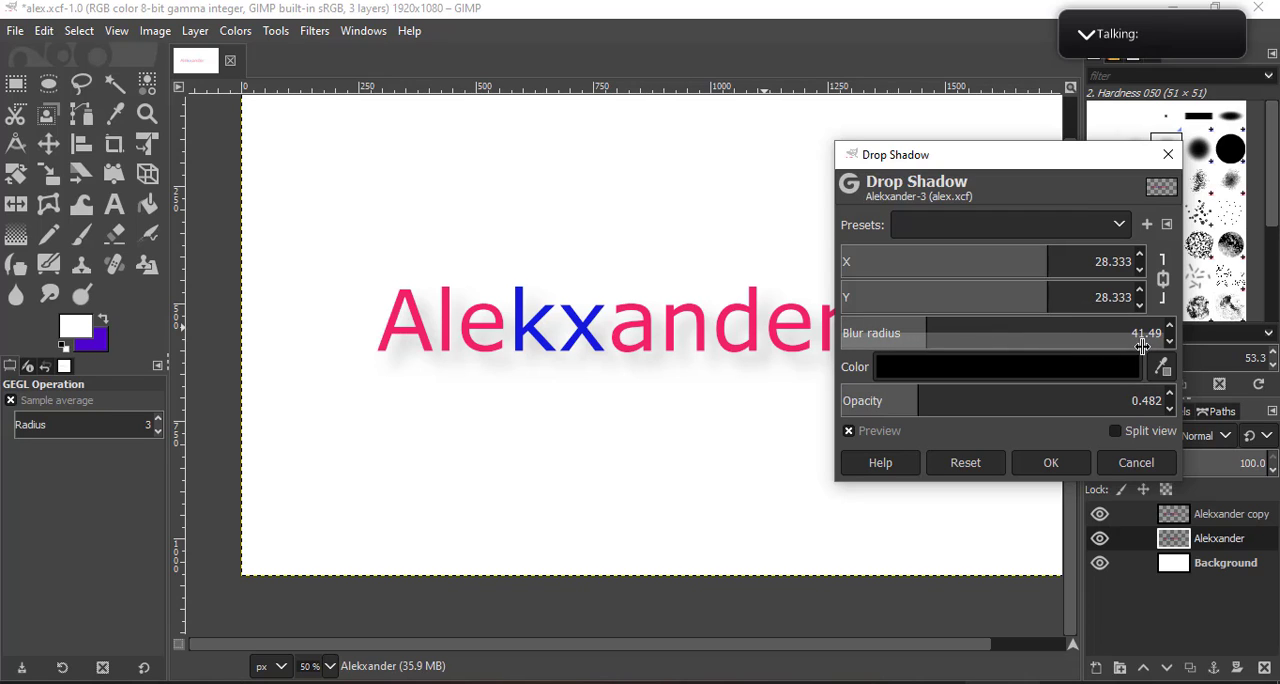
drag(1060, 294, 1085, 285)
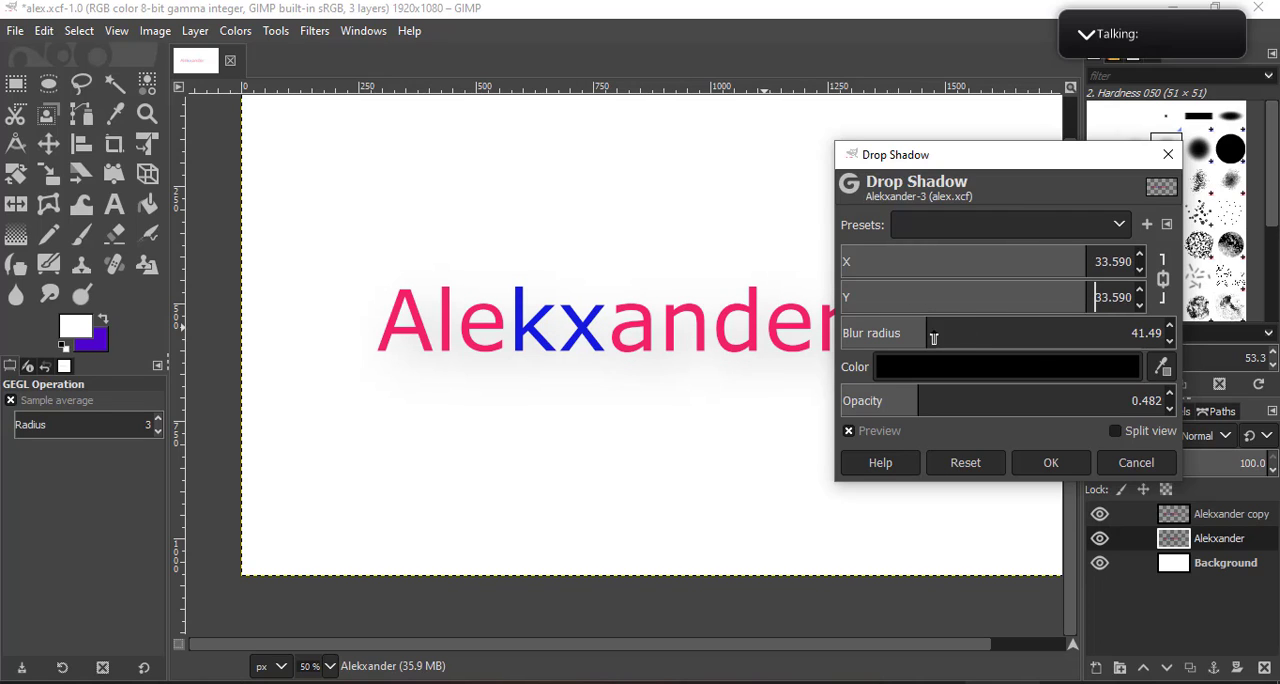
drag(934, 334, 866, 338)
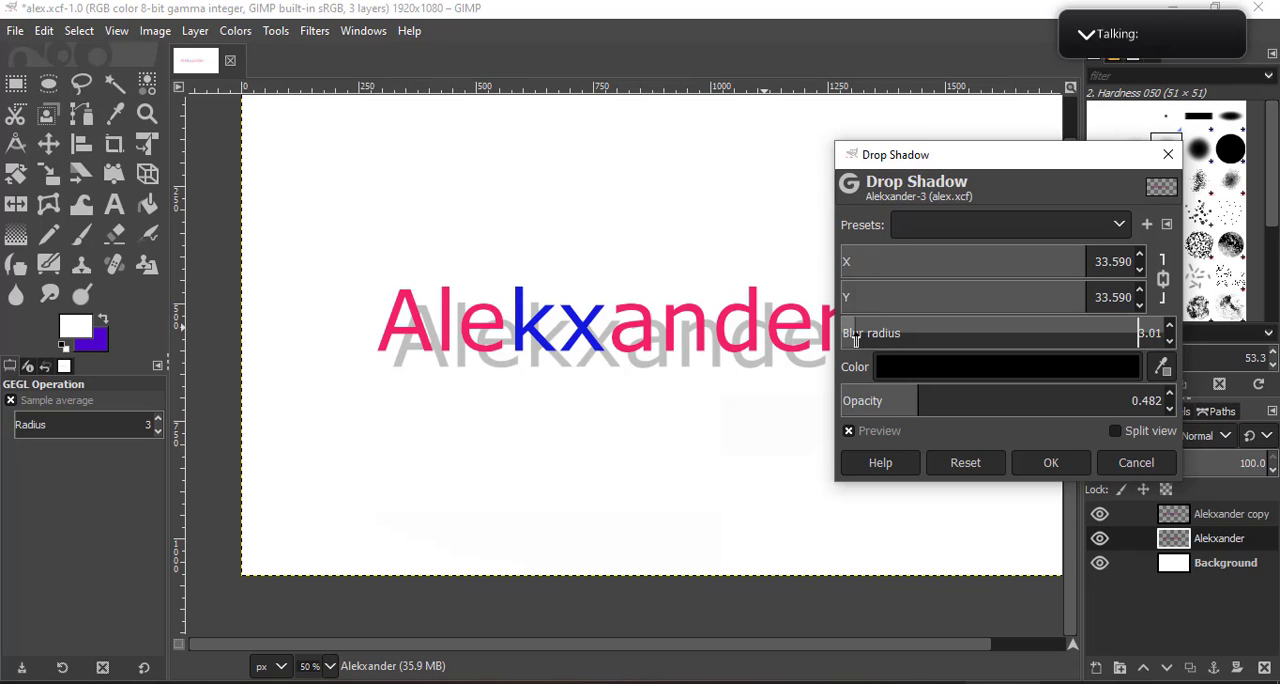
mouse_move(941, 300)
mouse_down()
mouse_move(1128, 304)
mouse_move(957, 307)
mouse_up()
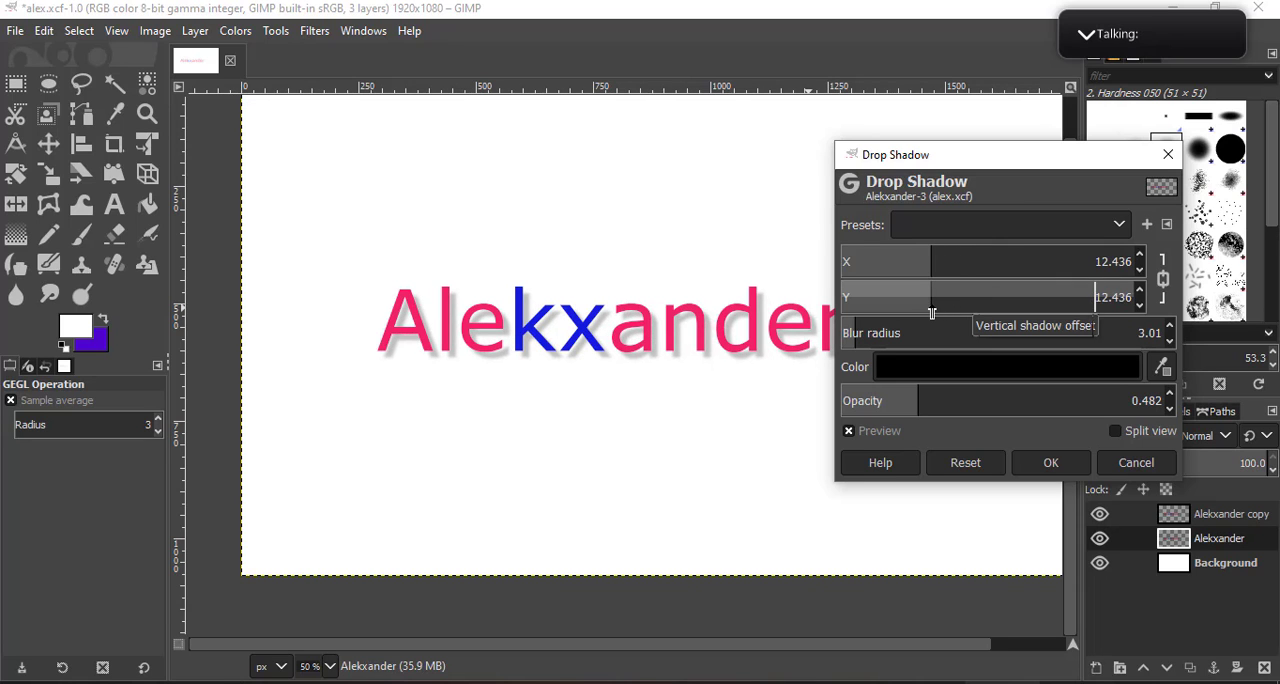
click(1051, 462)
- Examine the drop shadow up close and as a whole, comparing the lettering with the sharp copy shown and hidden
scroll(666, 369, up, 3)
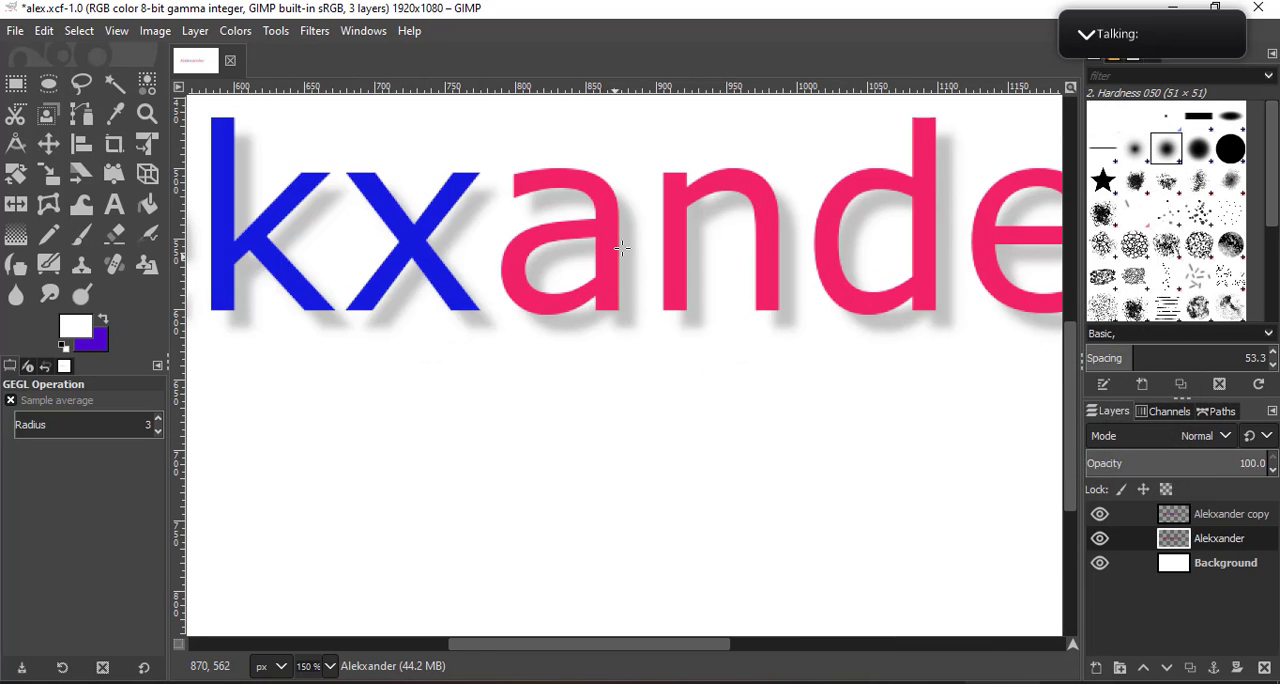
scroll(621, 248, up, 2)
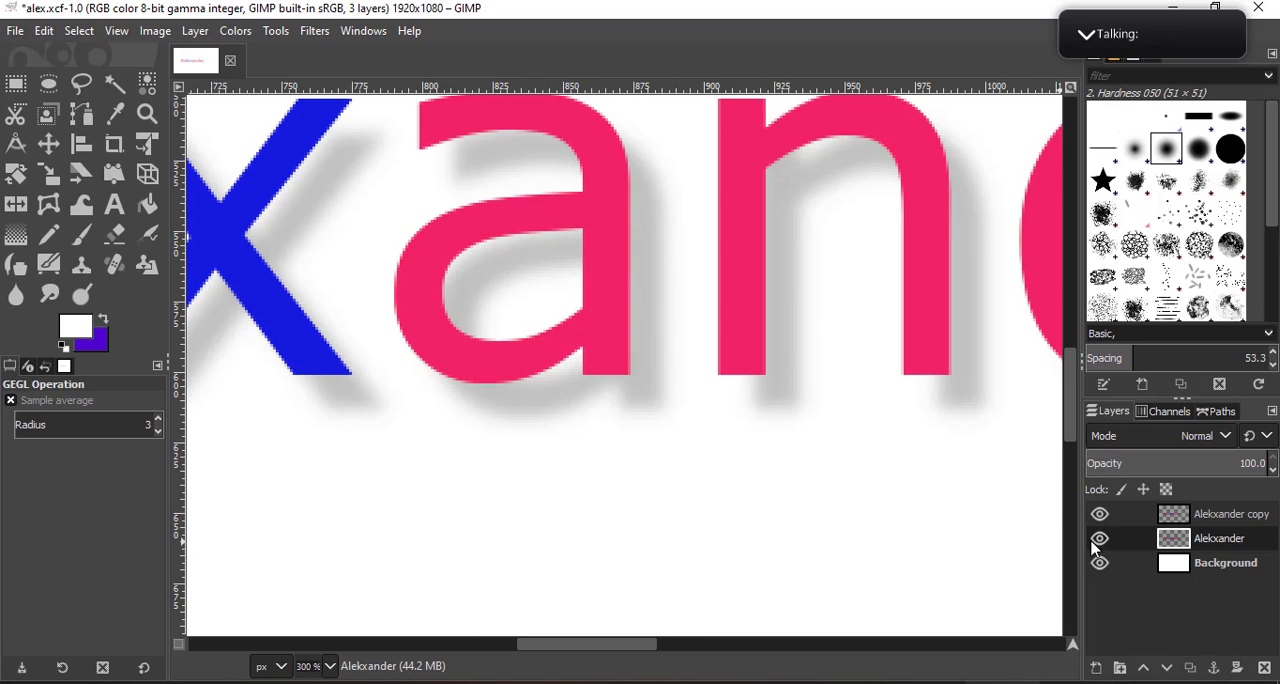
click(1100, 516)
click(1100, 516)
click(1100, 516)
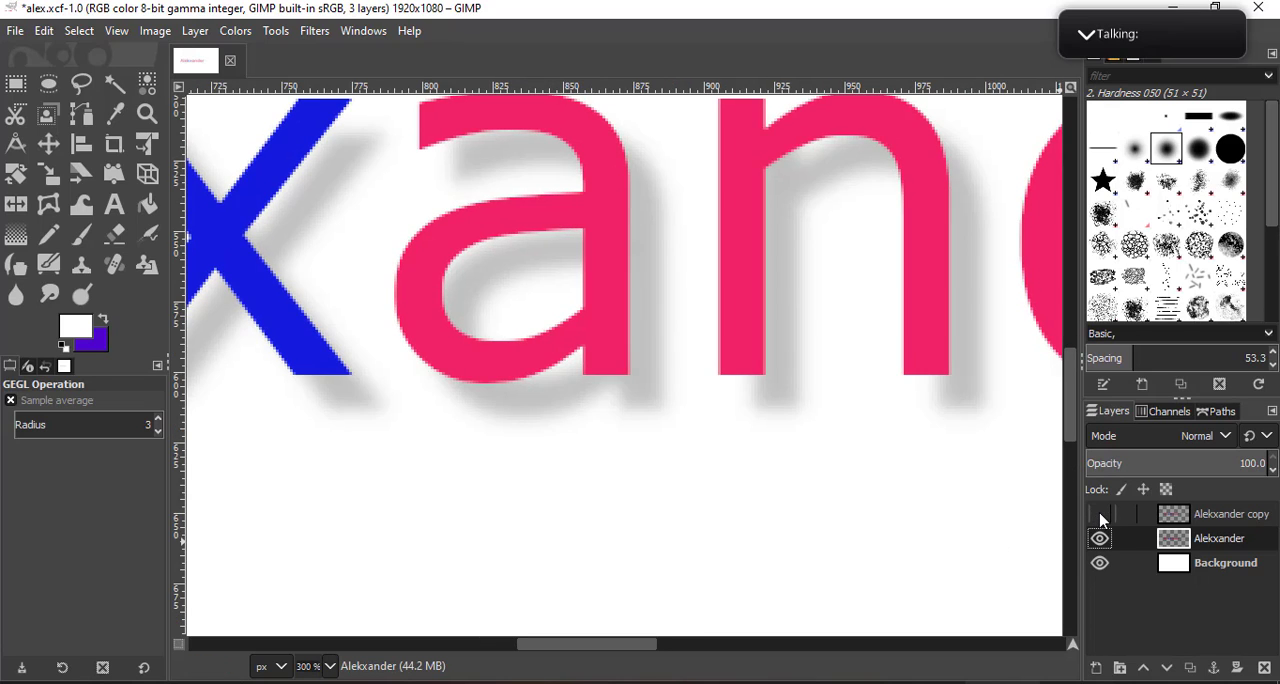
click(1101, 516)
scroll(655, 285, down, 4)
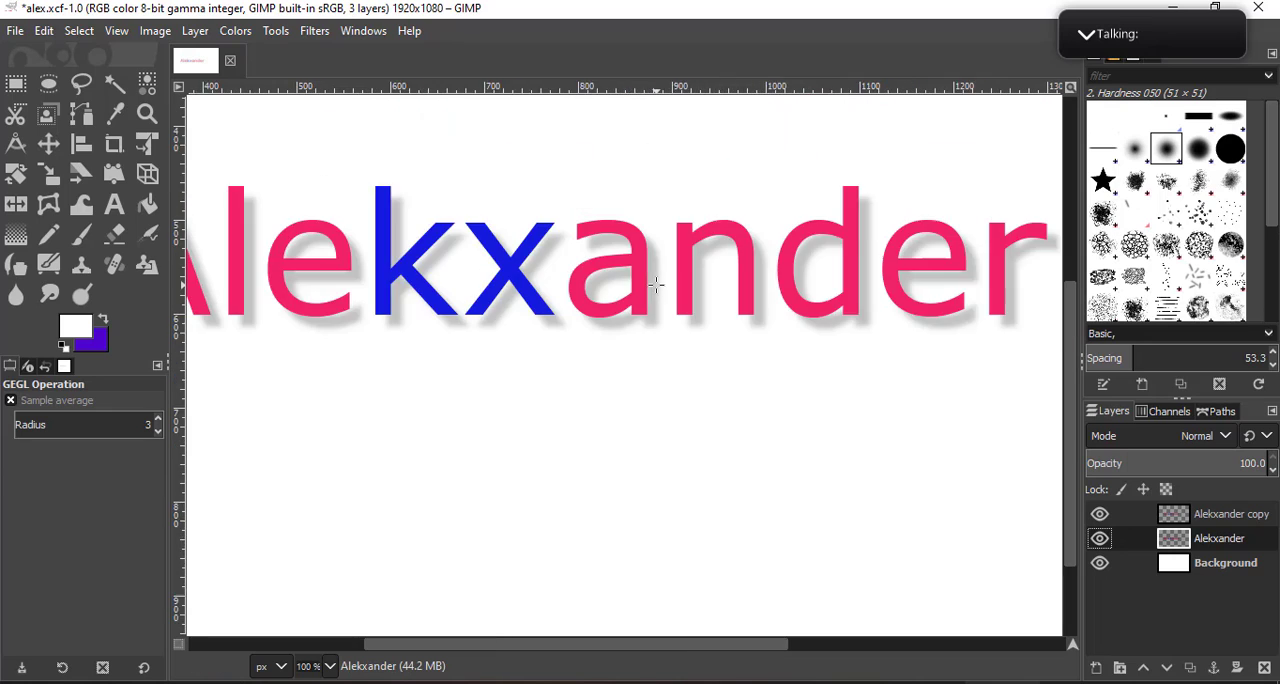
drag(538, 293, 580, 366)
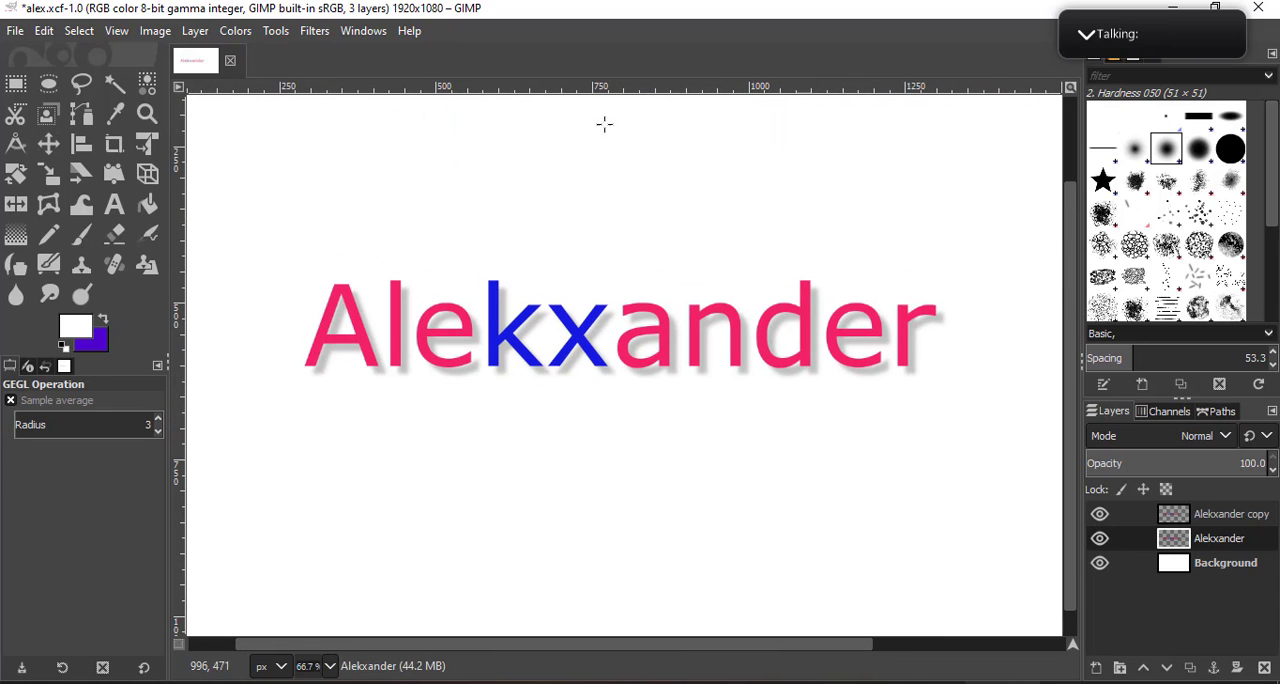
click(278, 31)
mouse_move(314, 31)
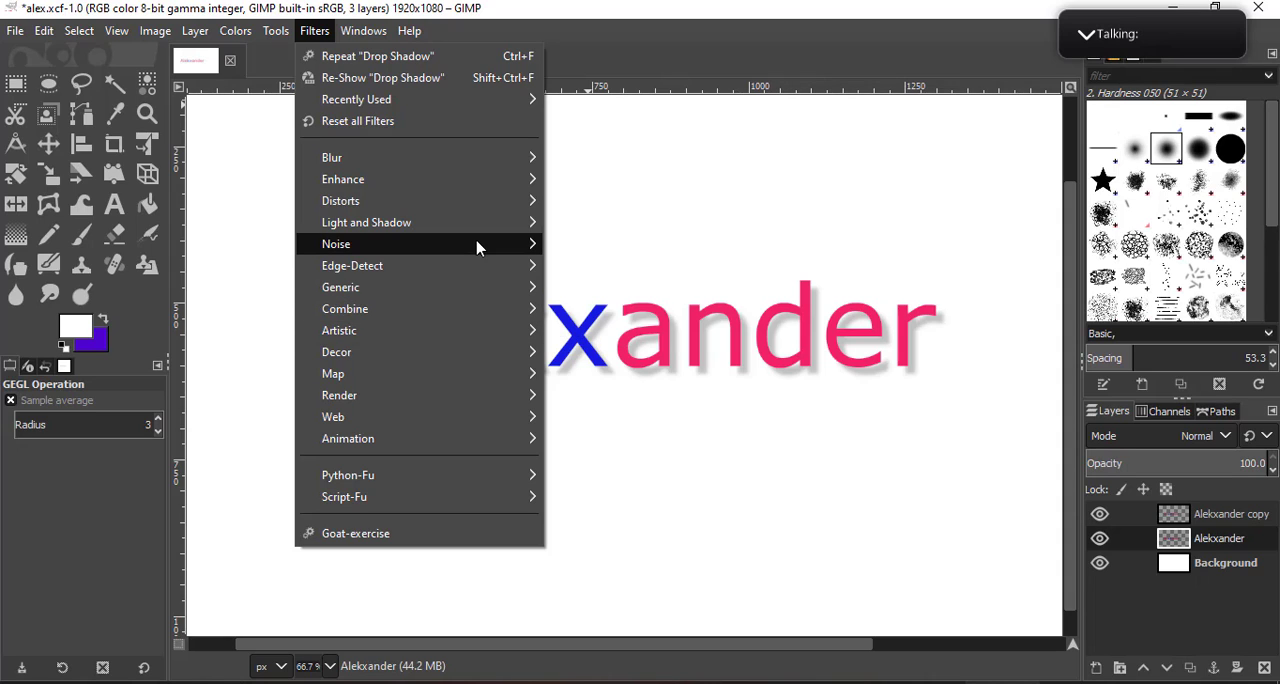
mouse_move(476, 247)
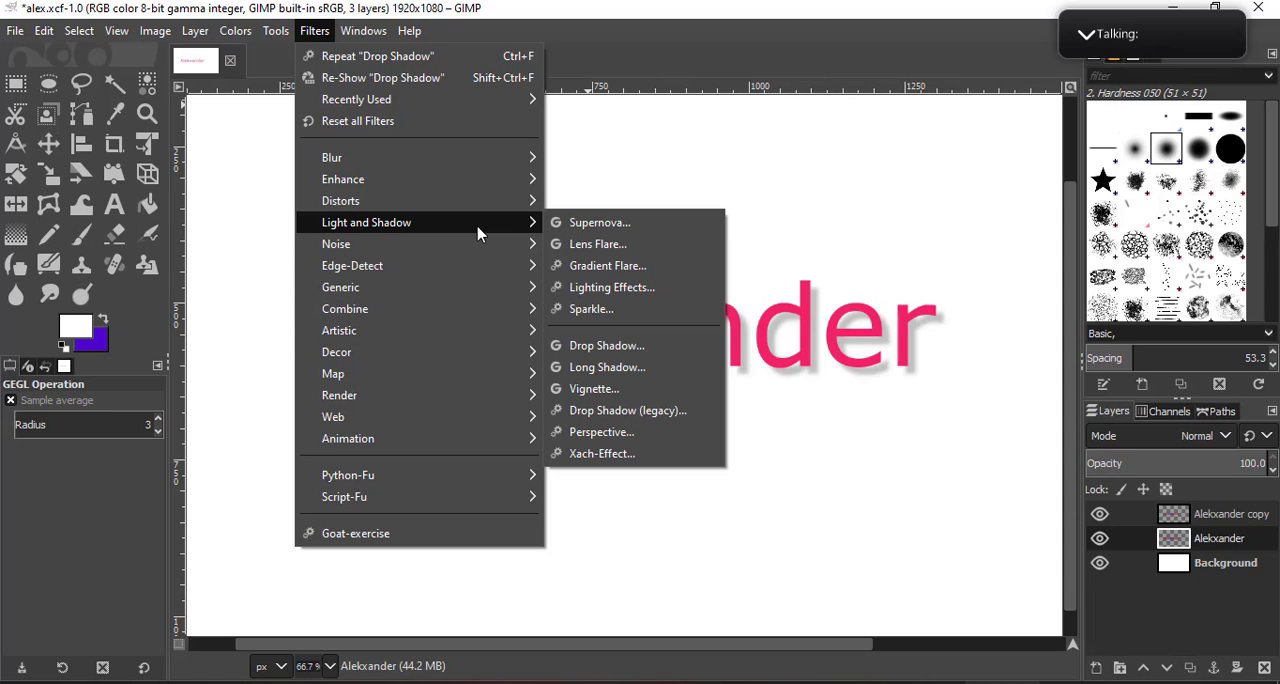
click(619, 311)
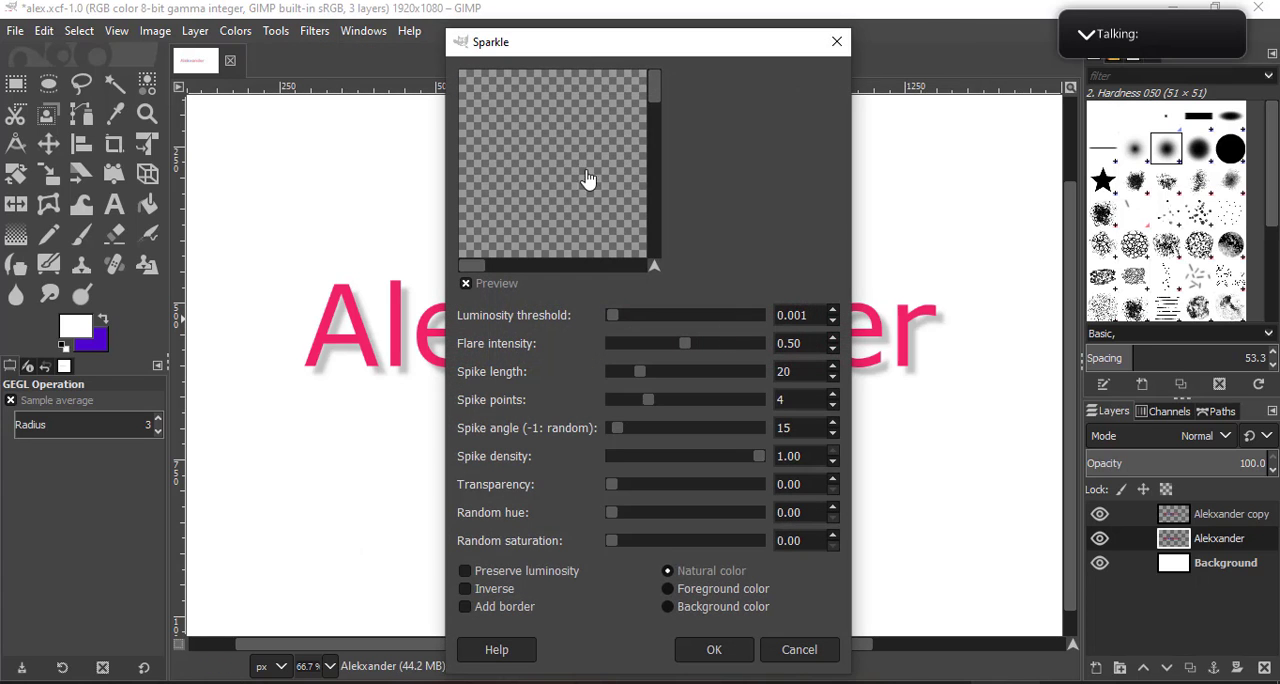
drag(603, 47, 912, 86)
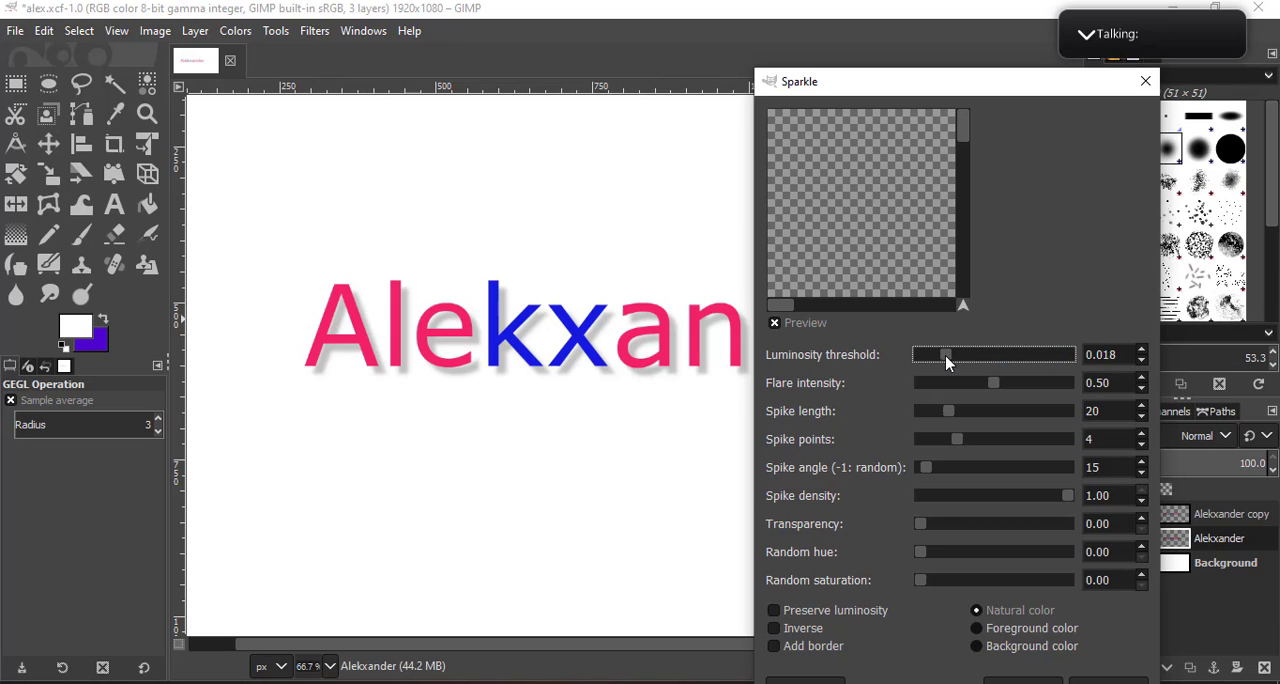
click(1108, 681)
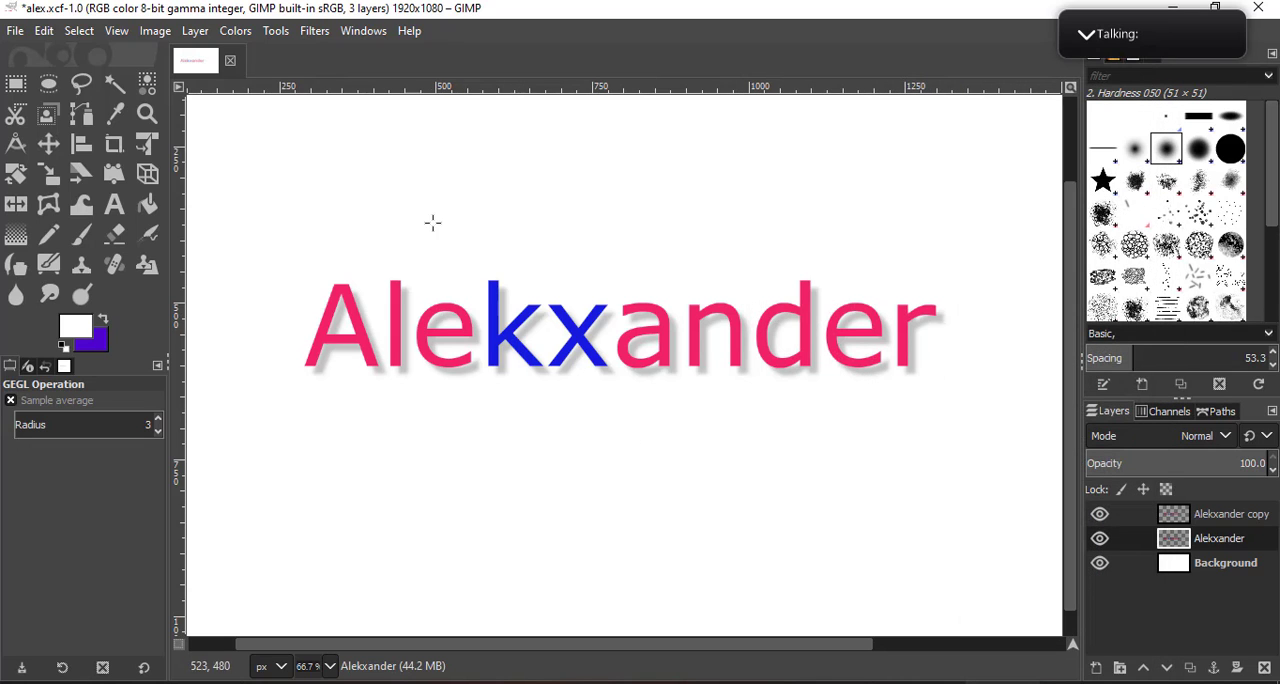
scroll(290, 279, down, 3)
scroll(290, 279, up, 4)
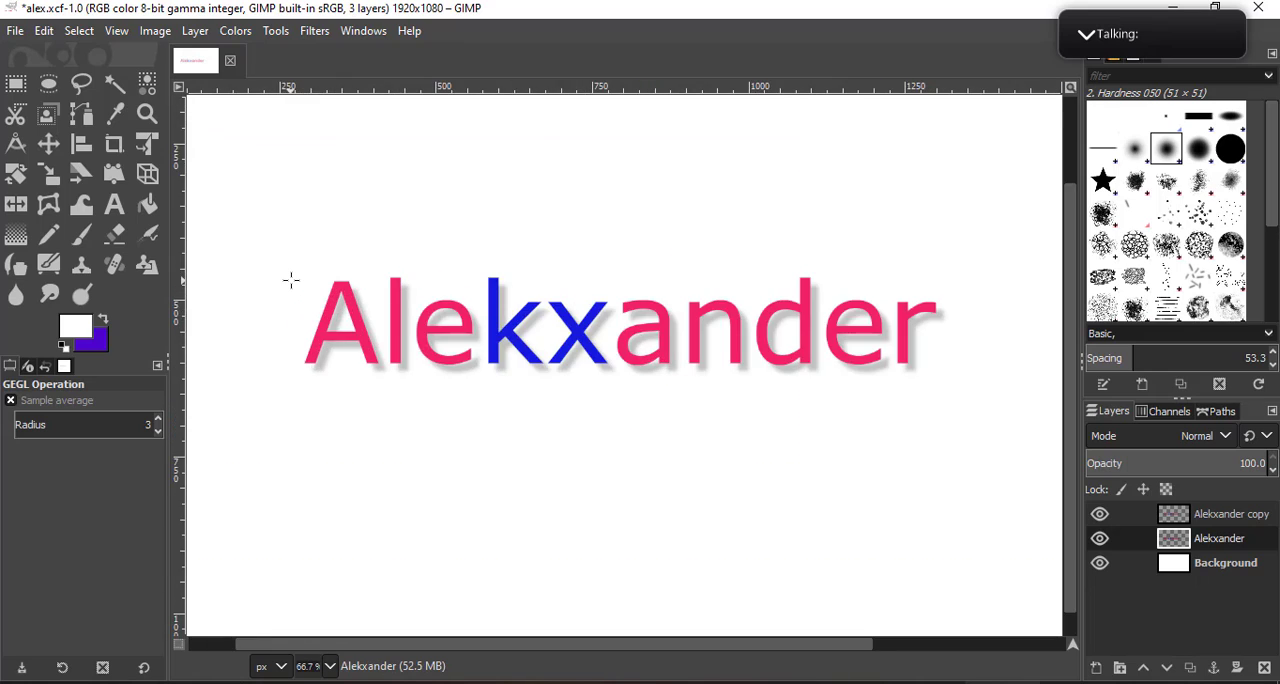